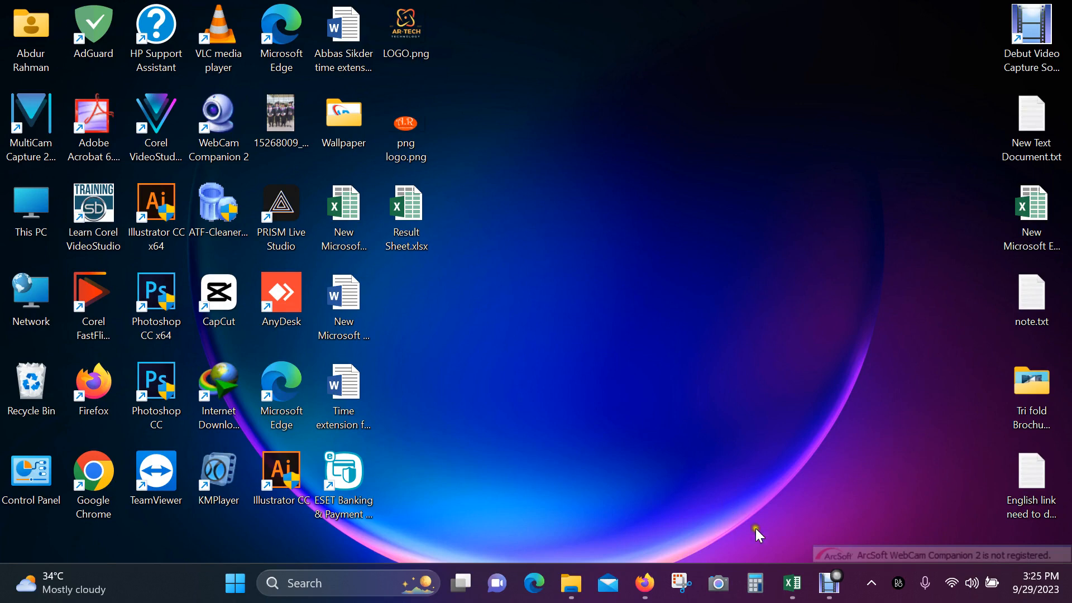
Switch to the Result Sheet workbook in Excel and select the subject marks in B5:K16 on the Student1 sheet.
{"action": "left_click", "coordinate": [796, 587]}
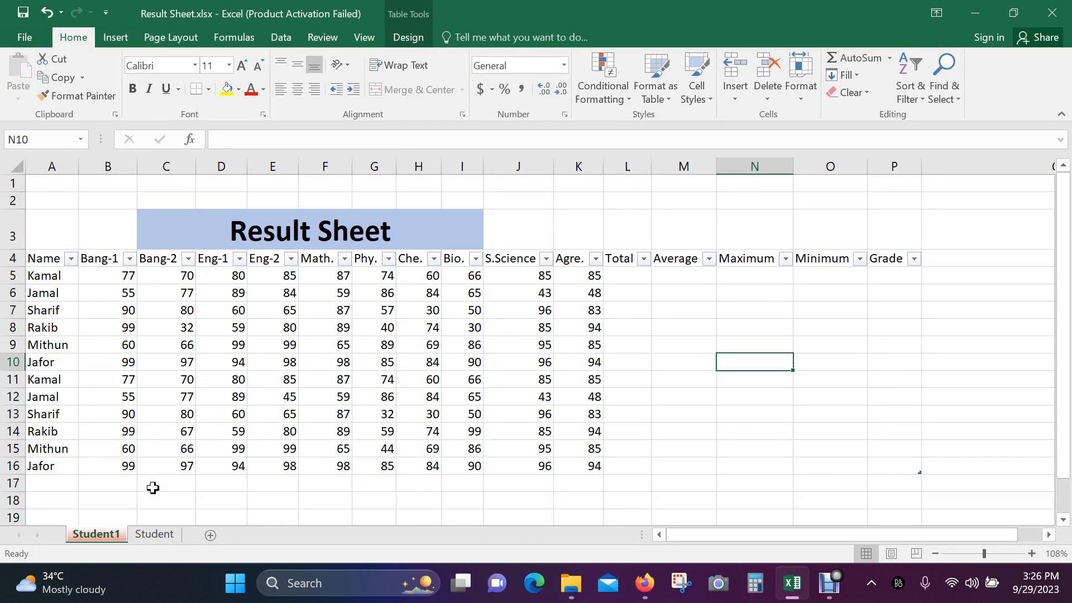
{"action": "left_click", "coordinate": [119, 278]}
{"action": "left_click_drag", "start_coordinate": [119, 277], "coordinate": [571, 463]}
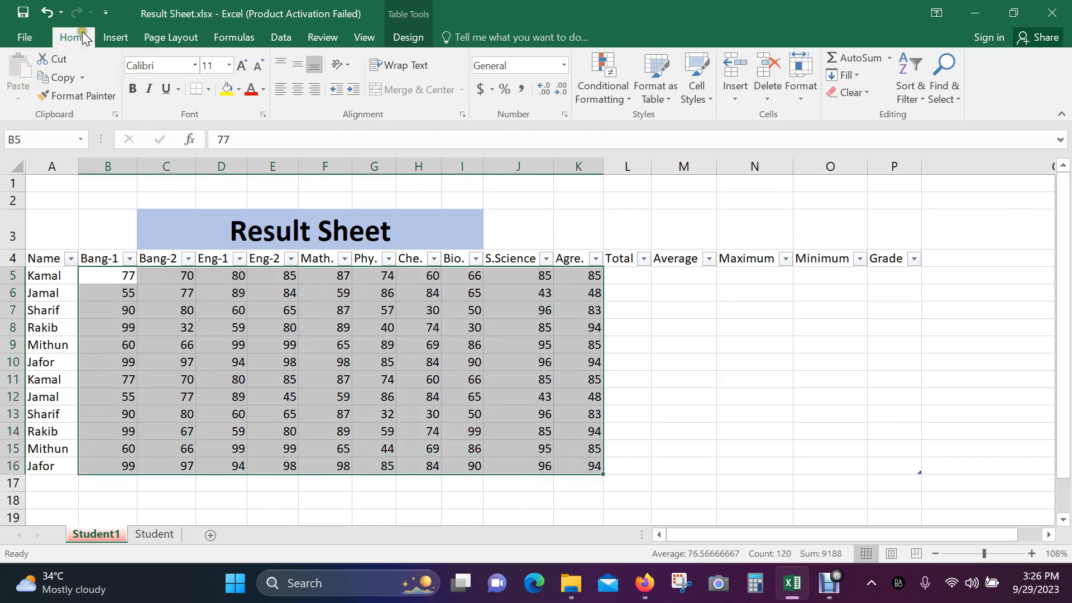
Start a Greater Than highlight cells rule for the selected marks with a threshold of 40.
{"action": "left_click", "coordinate": [634, 93]}
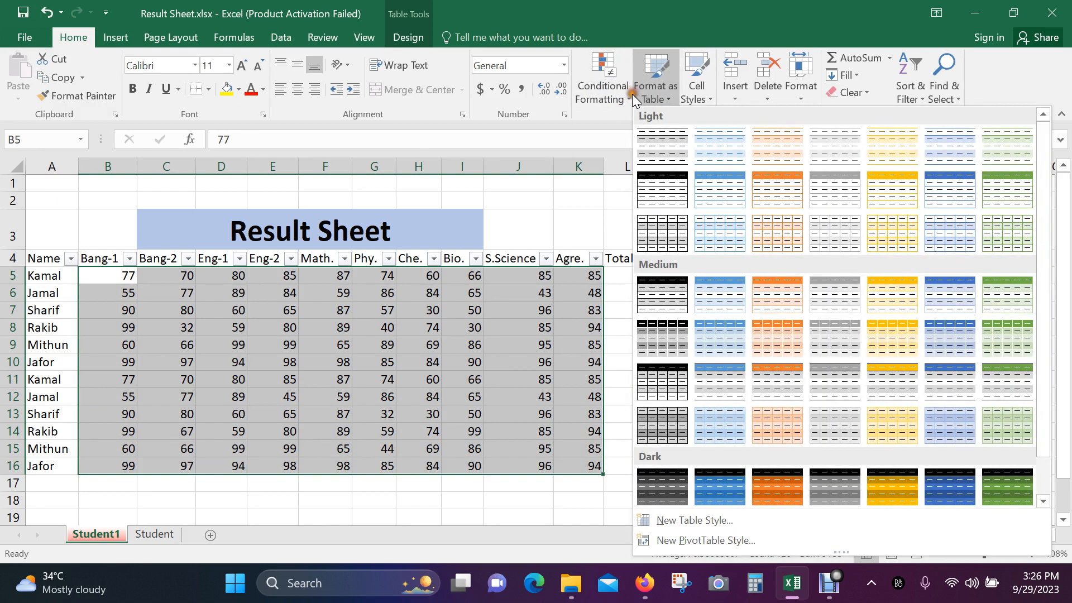
{"action": "left_click", "coordinate": [624, 97]}
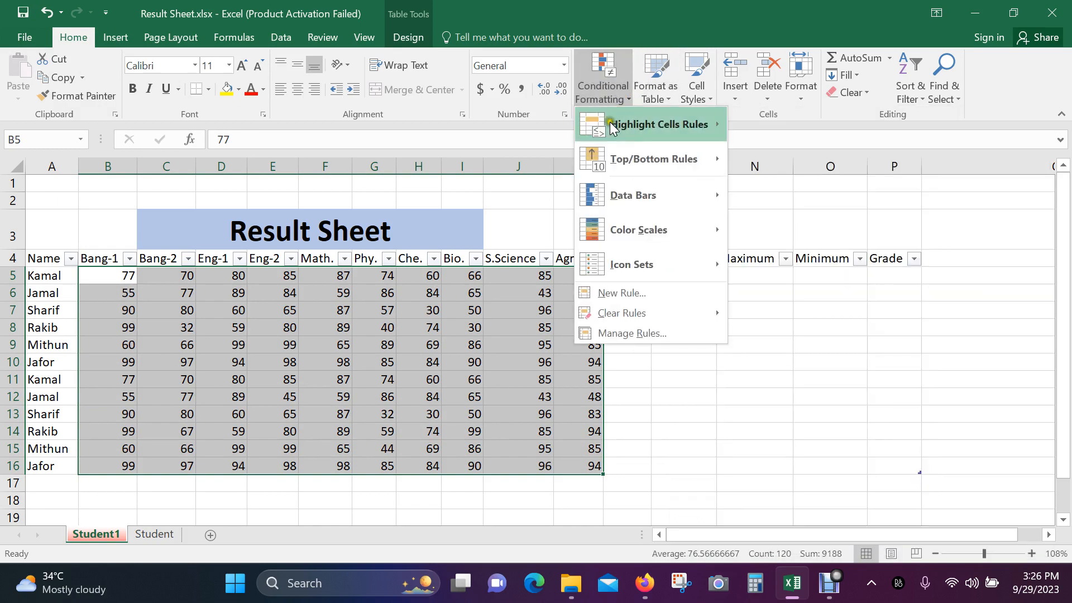
{"action": "mouse_move", "coordinate": [668, 126]}
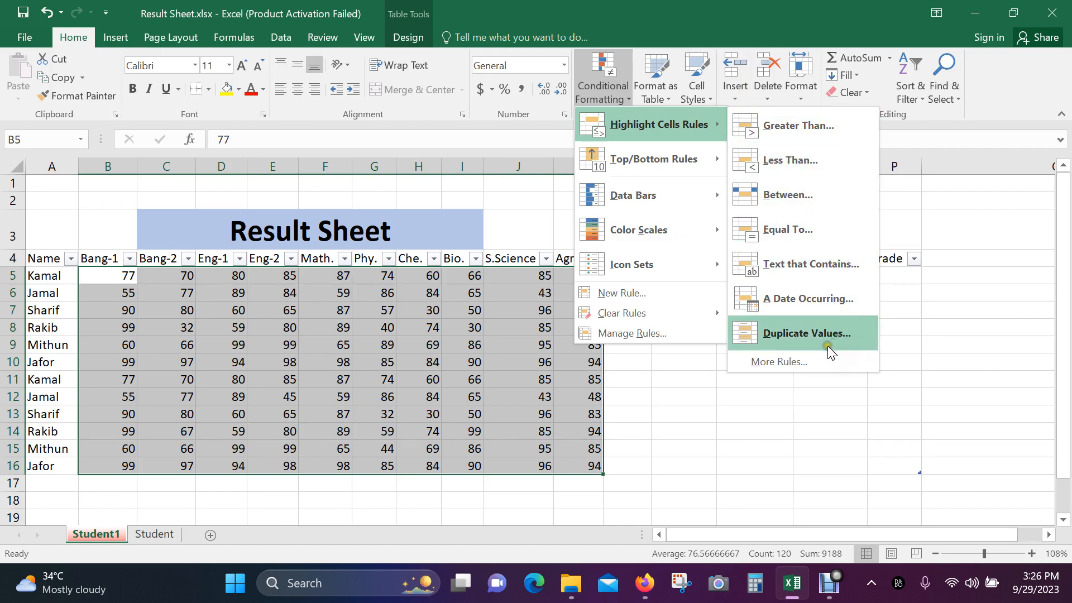
{"action": "left_click", "coordinate": [804, 125]}
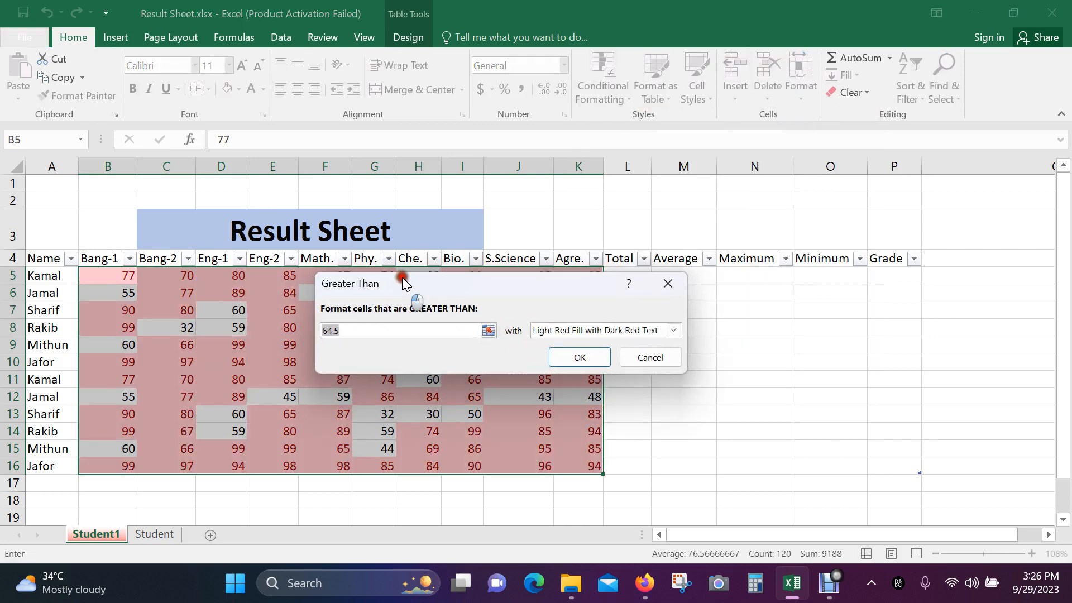
{"action": "left_click_drag", "start_coordinate": [402, 277], "coordinate": [552, 196]}
{"action": "left_click", "coordinate": [505, 252]}
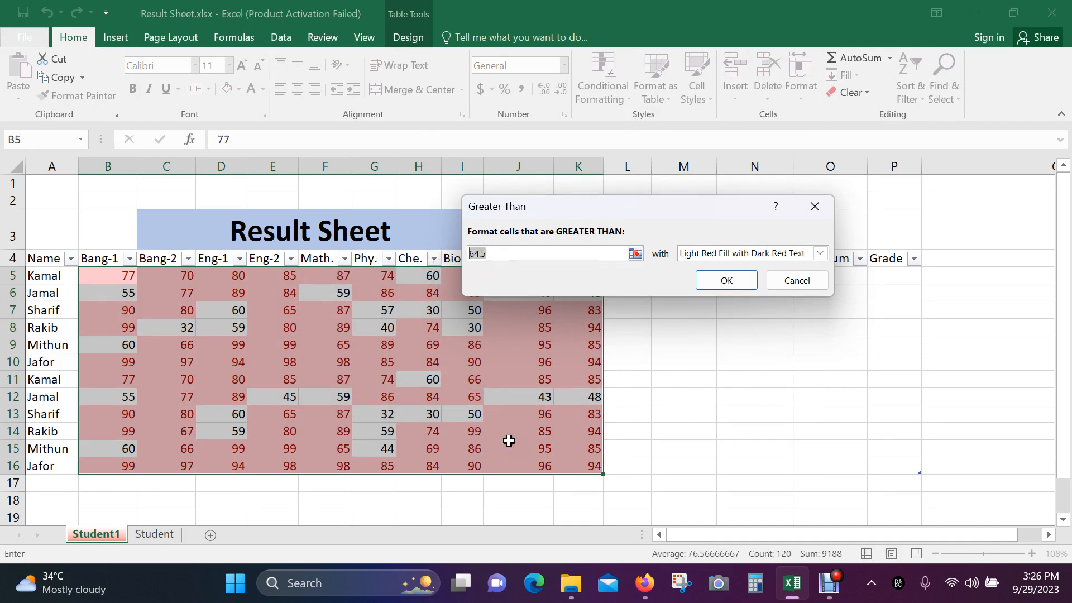
{"action": "type", "text": "4"}
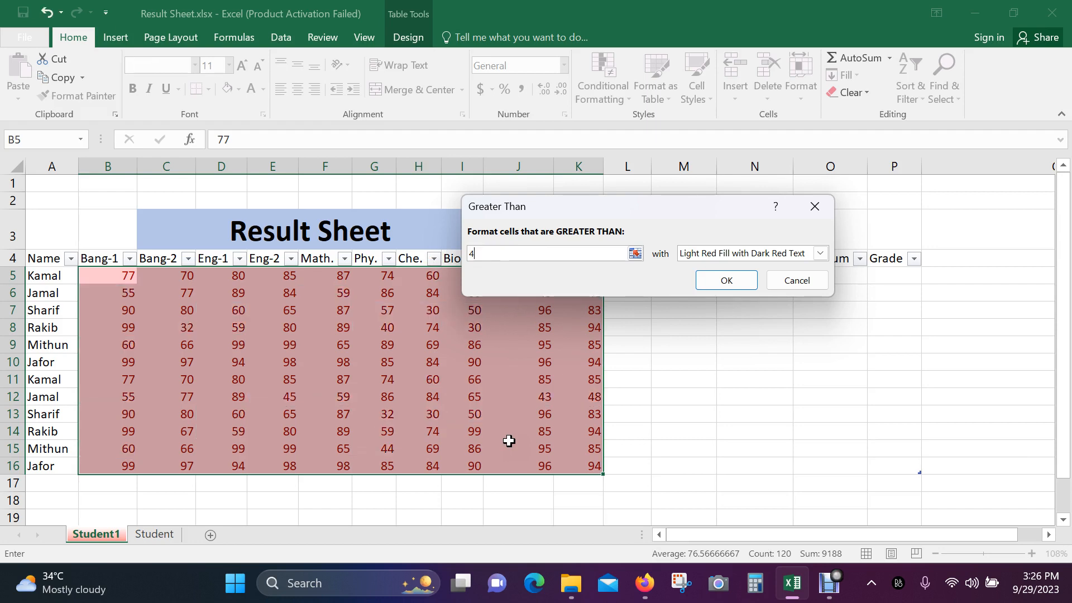
{"action": "type", "text": "0"}
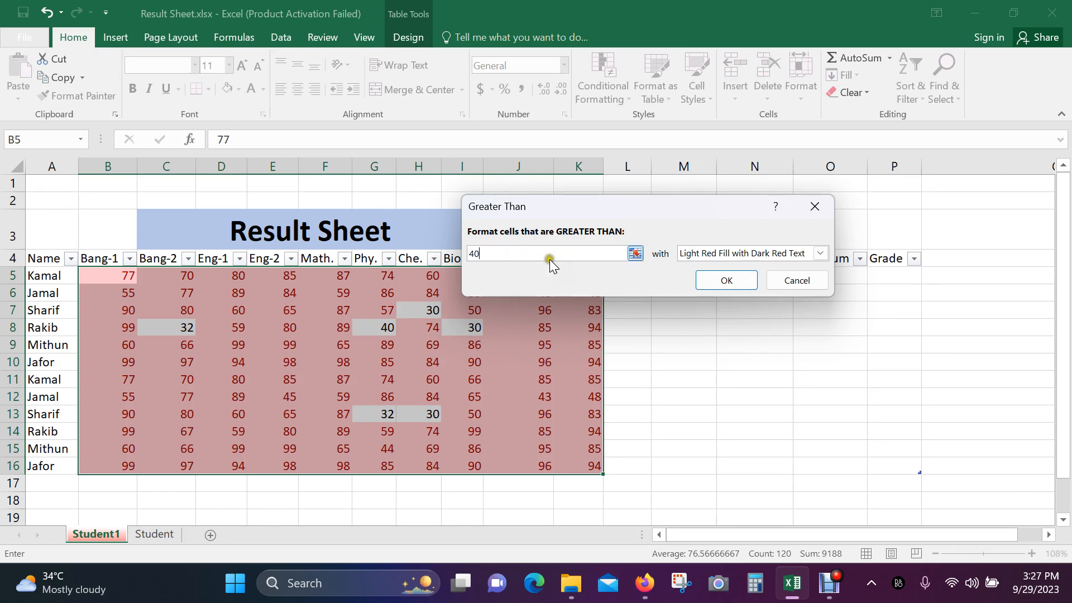
Change the threshold of the Greater Than rule to 50.
{"action": "left_click_drag", "start_coordinate": [511, 251], "coordinate": [452, 246]}
{"action": "type", "text": "5"}
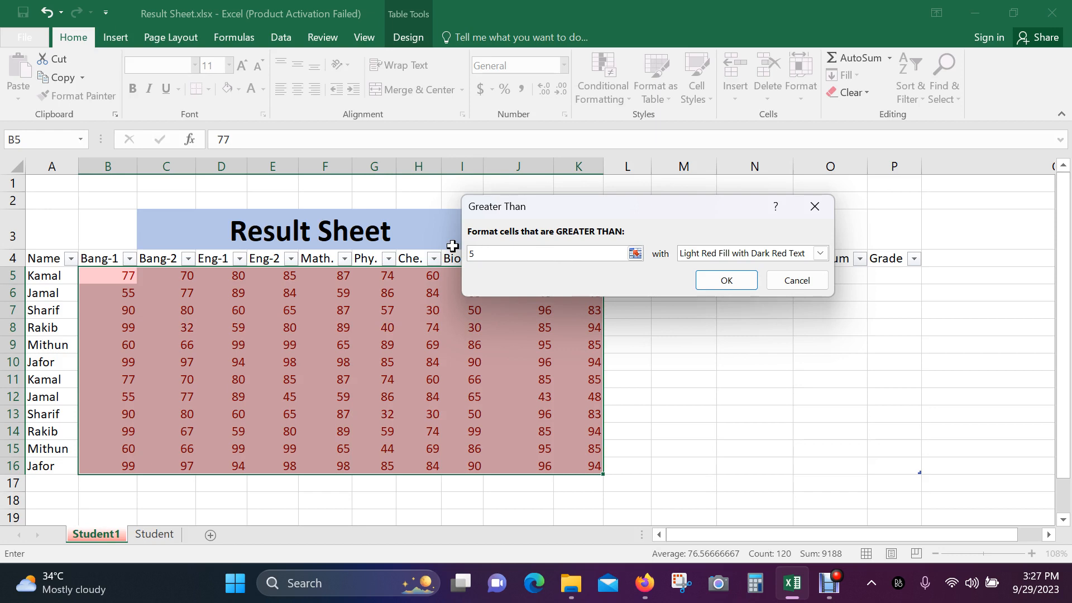
{"action": "type", "text": "0"}
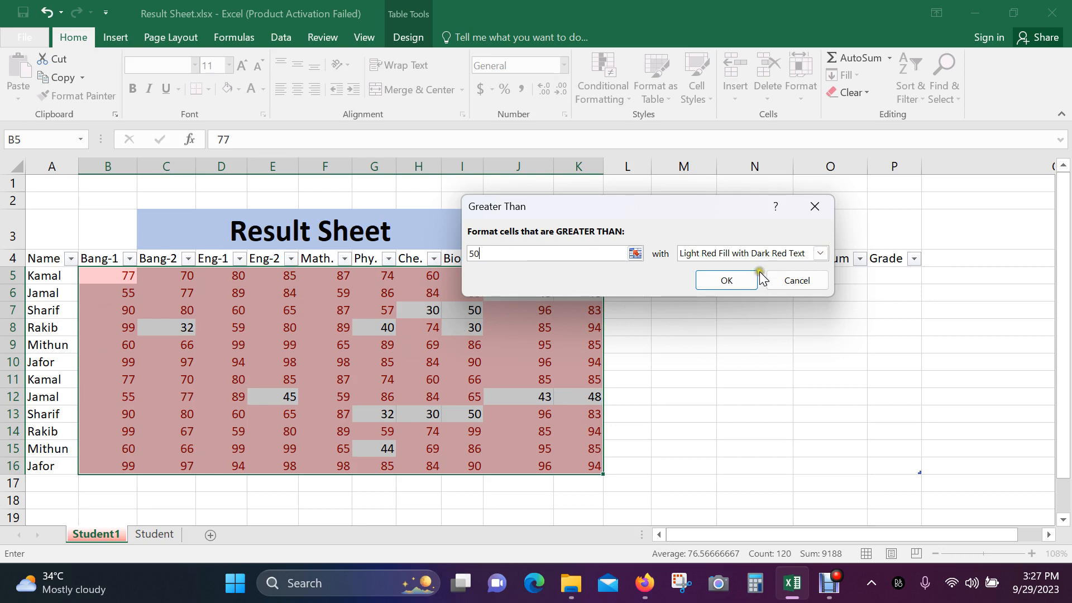
Preview the yellow and green preset fills for the Greater Than rule and choose Custom Format for it.
{"action": "left_click", "coordinate": [804, 255]}
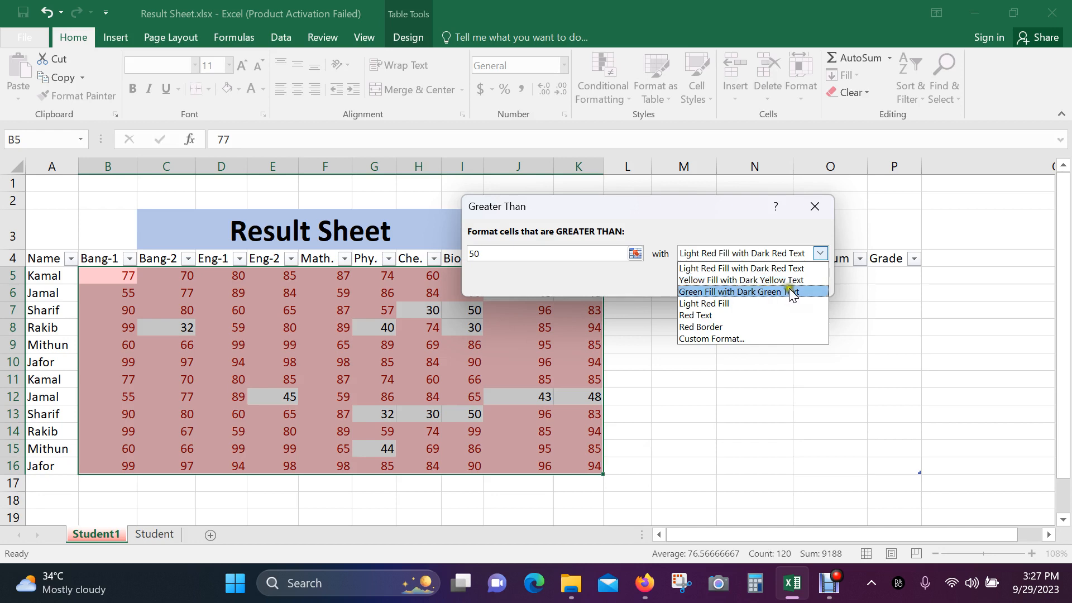
{"action": "left_click", "coordinate": [803, 280]}
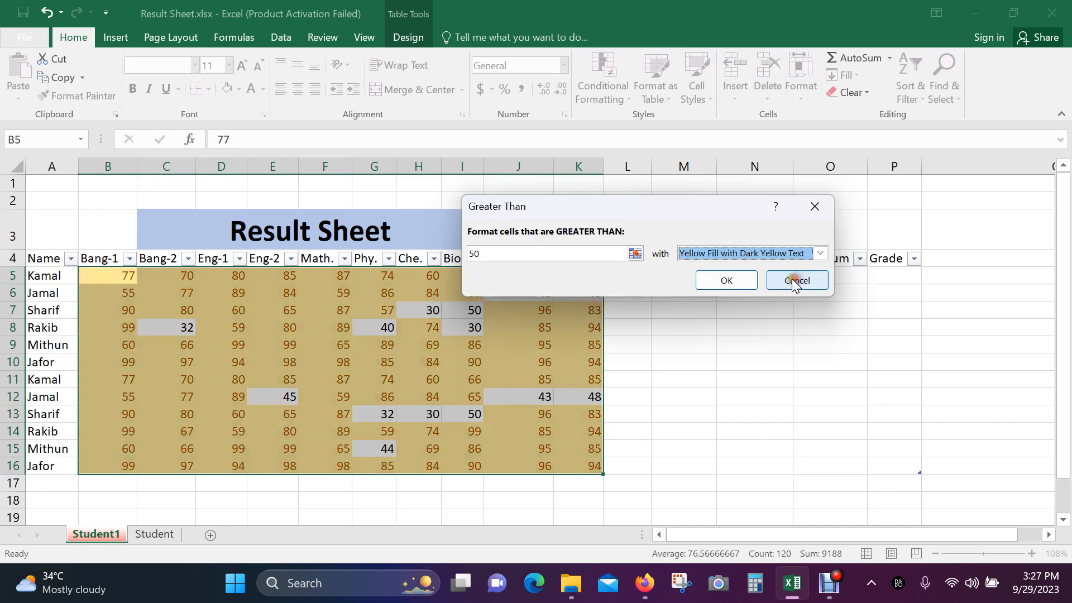
{"action": "left_click", "coordinate": [726, 255]}
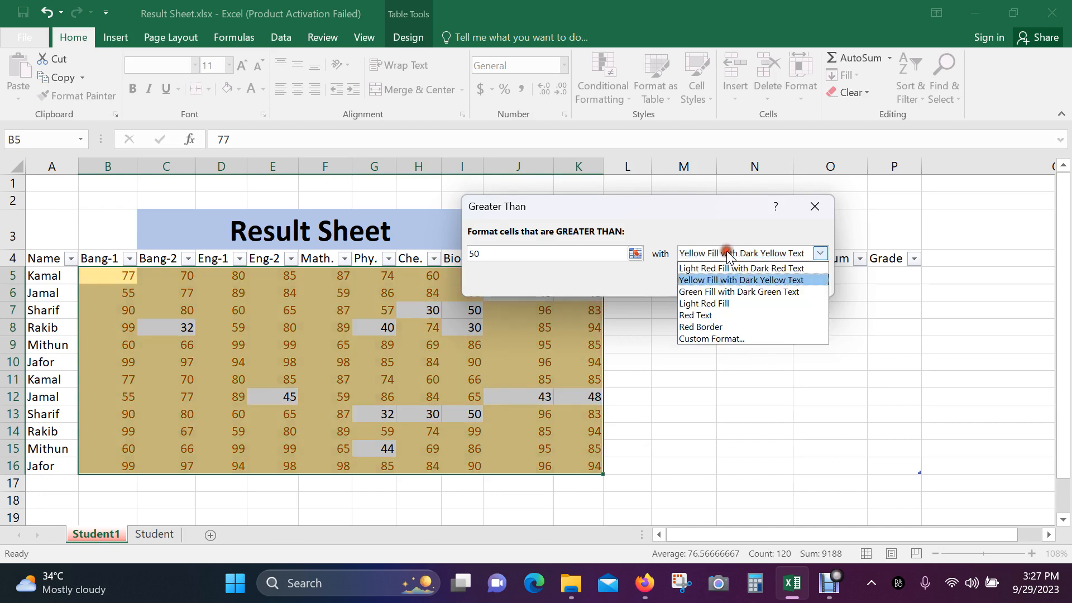
{"action": "left_click", "coordinate": [710, 292]}
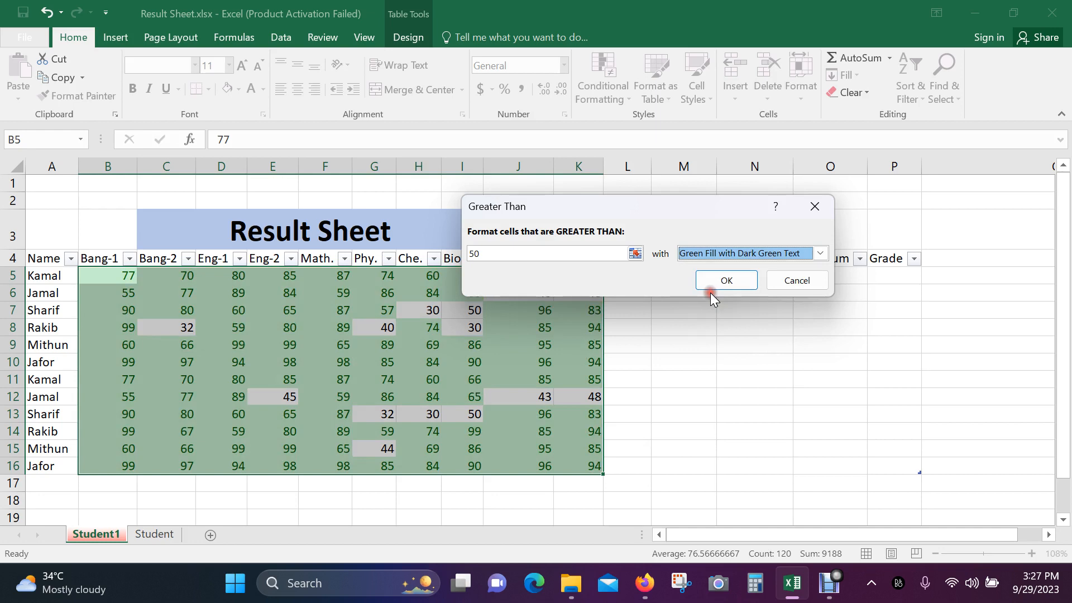
{"action": "left_click", "coordinate": [708, 253]}
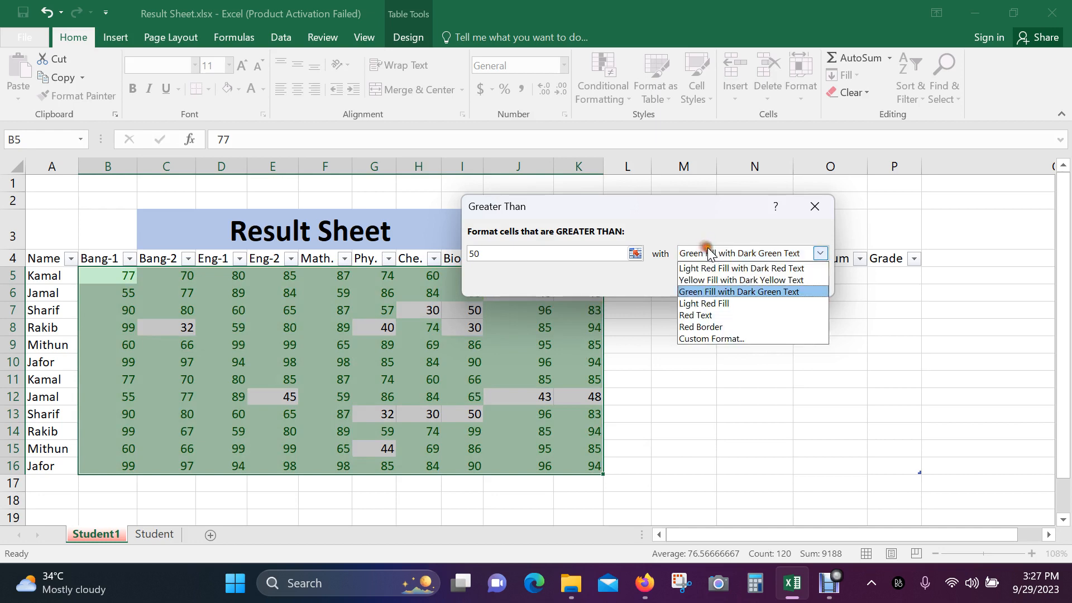
{"action": "left_click", "coordinate": [739, 340]}
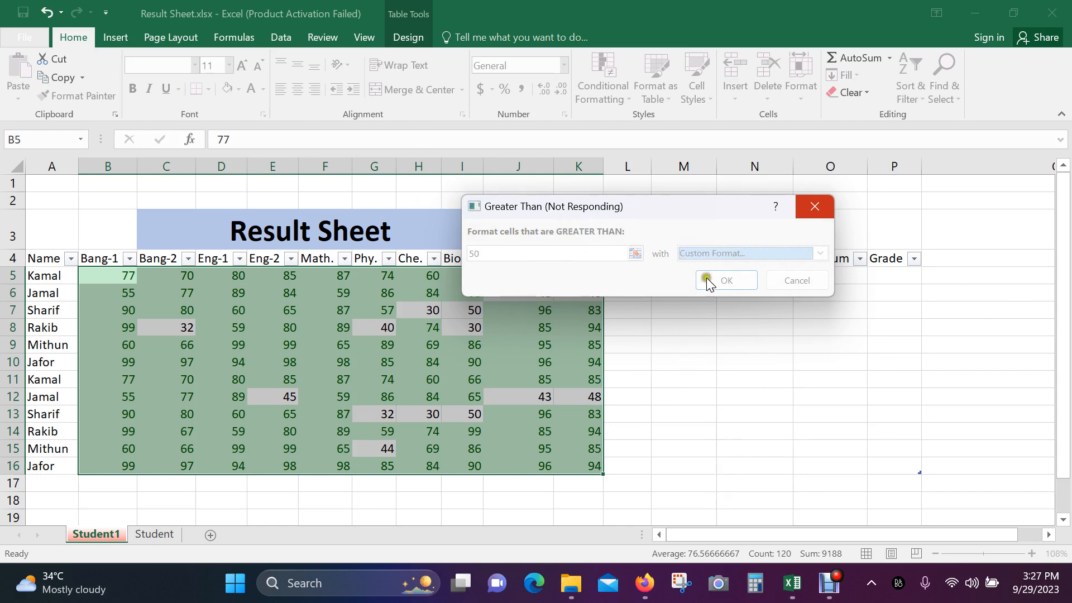
{"action": "left_click", "coordinate": [824, 585]}
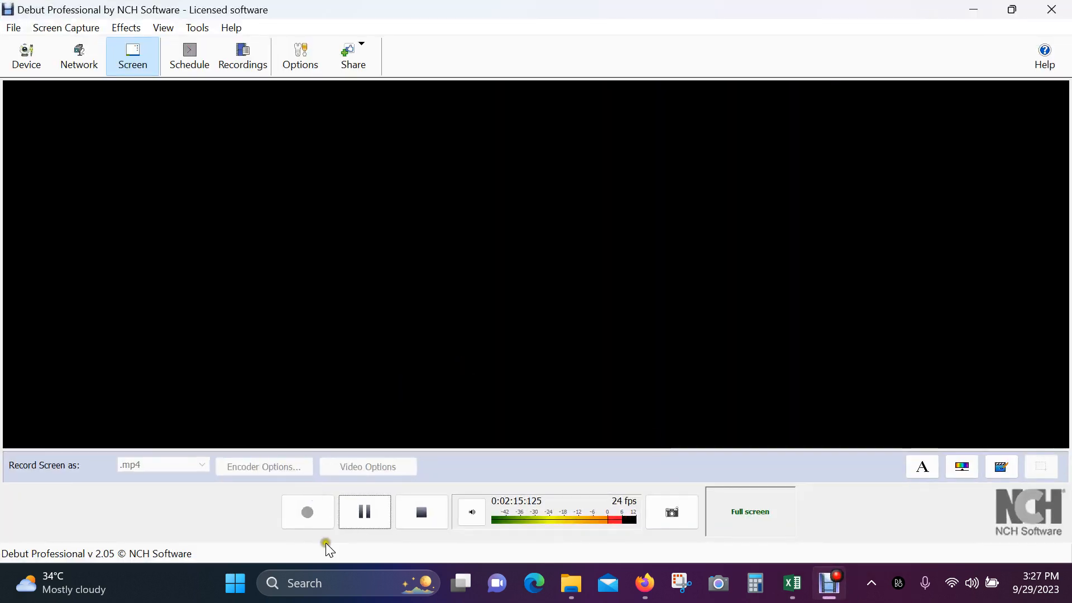
{"action": "left_click", "coordinate": [366, 513]}
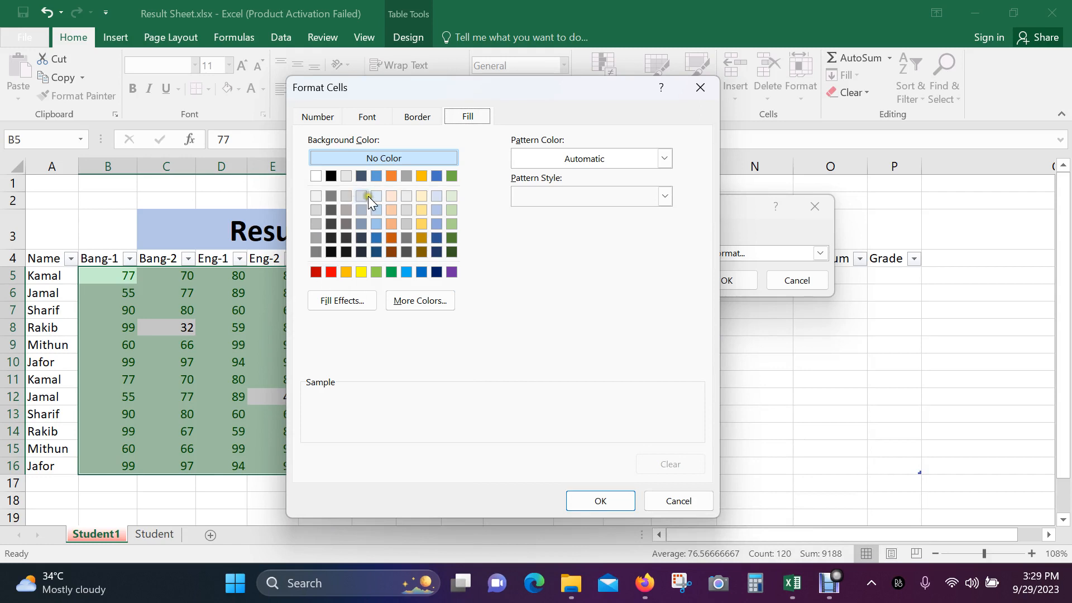
{"action": "left_click", "coordinate": [316, 116]}
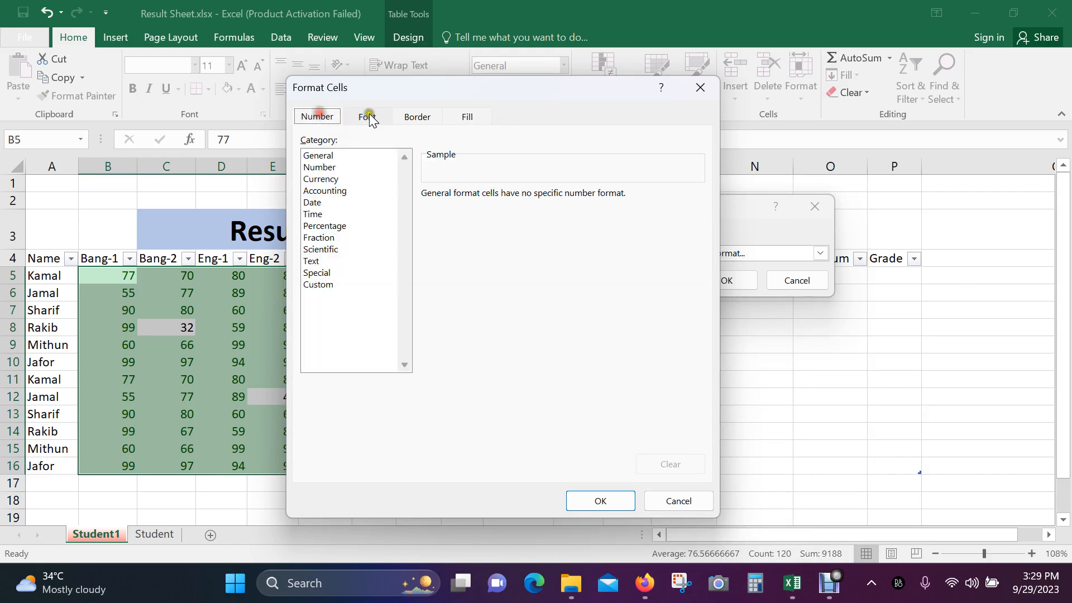
{"action": "left_click", "coordinate": [369, 116]}
{"action": "left_click", "coordinate": [414, 114]}
{"action": "left_click", "coordinate": [453, 117]}
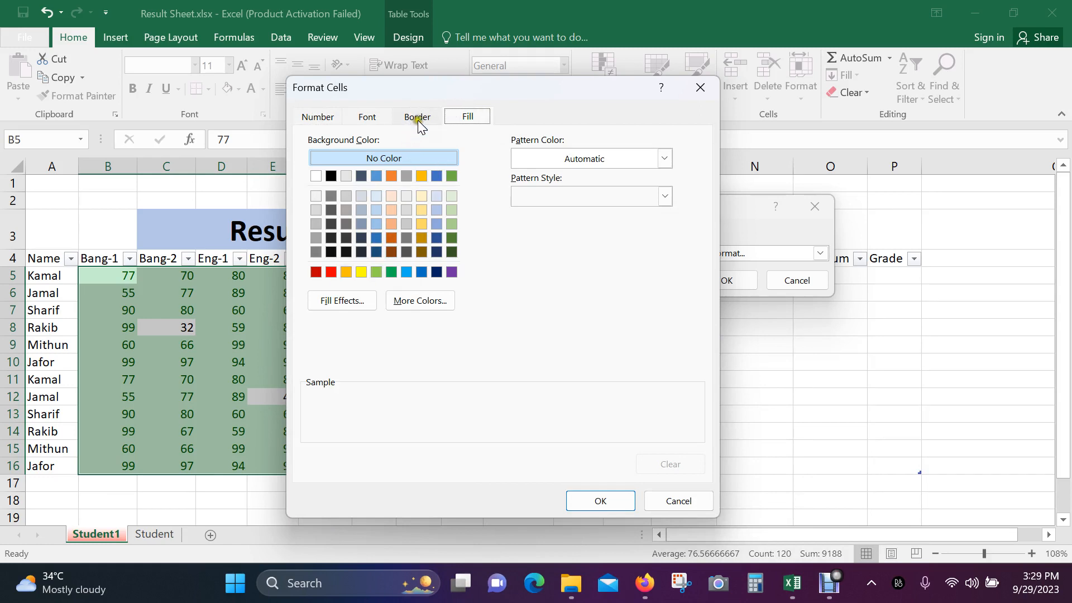
Define the rule's custom format as bold red text on a yellow fill and apply it to the marks above 50.
{"action": "left_click", "coordinate": [368, 116]}
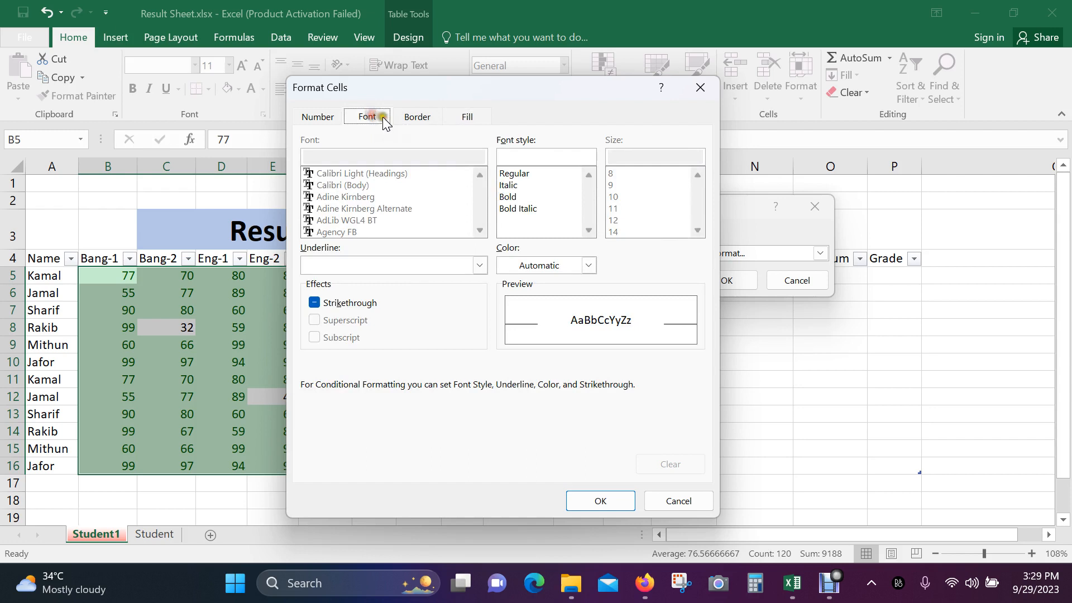
{"action": "left_click", "coordinate": [505, 199]}
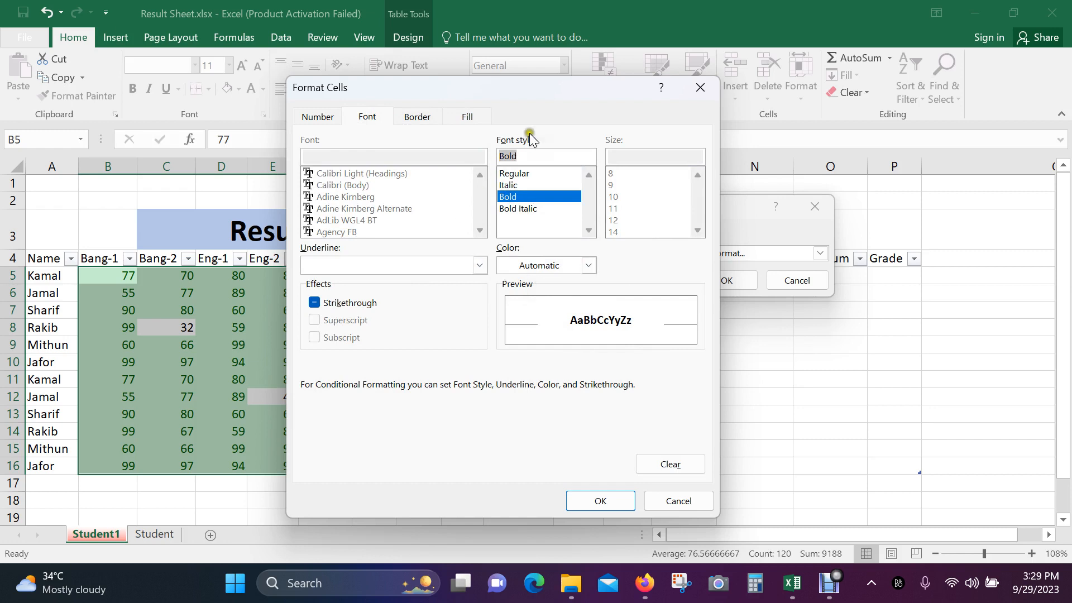
{"action": "left_click", "coordinate": [469, 118]}
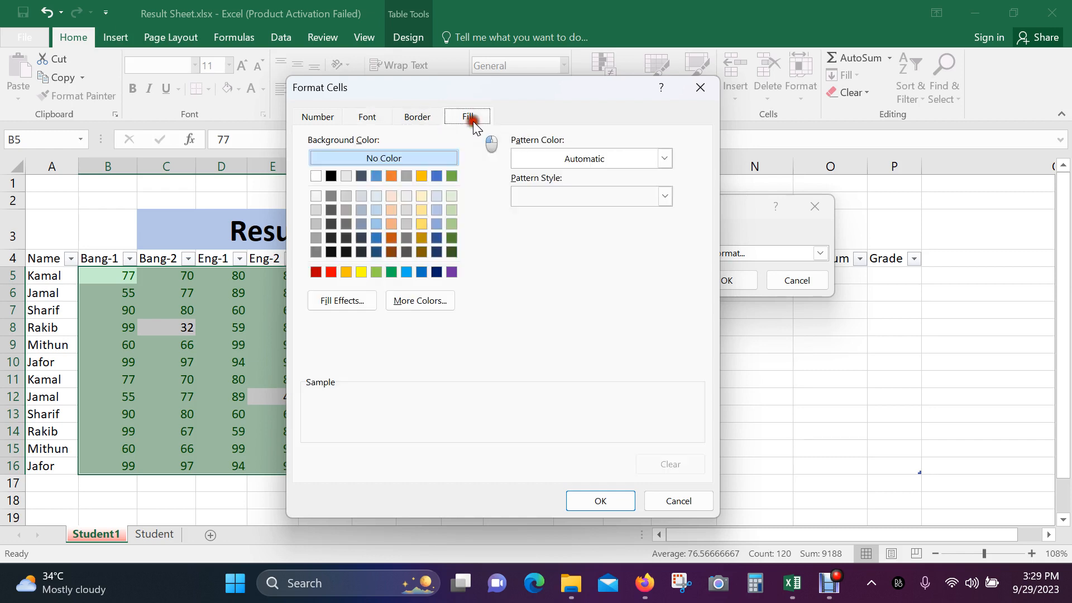
{"action": "left_click", "coordinate": [362, 272]}
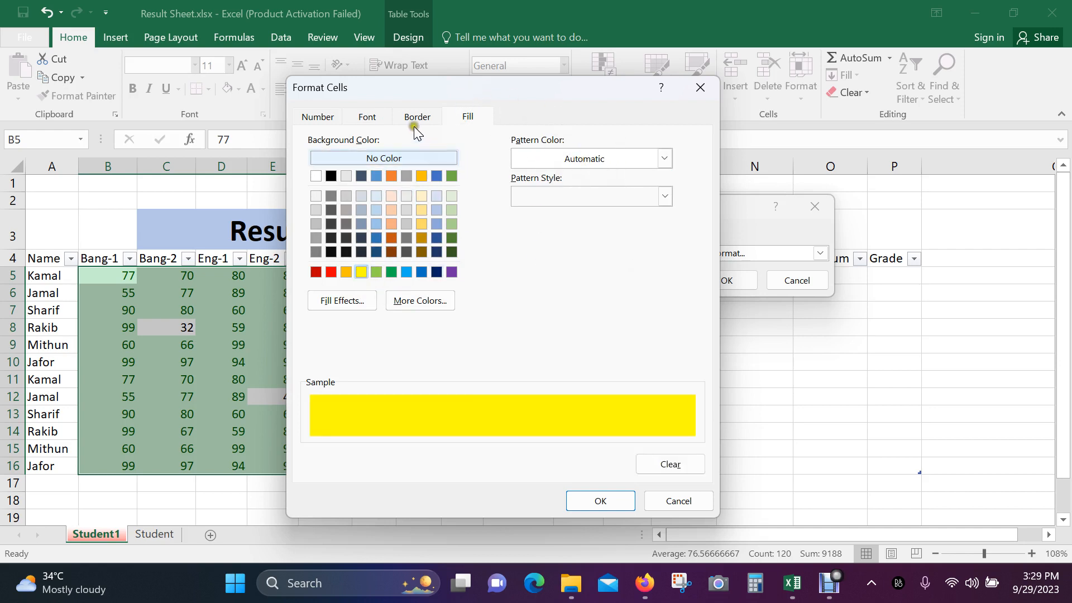
{"action": "left_click", "coordinate": [367, 117]}
{"action": "left_click", "coordinate": [589, 265]}
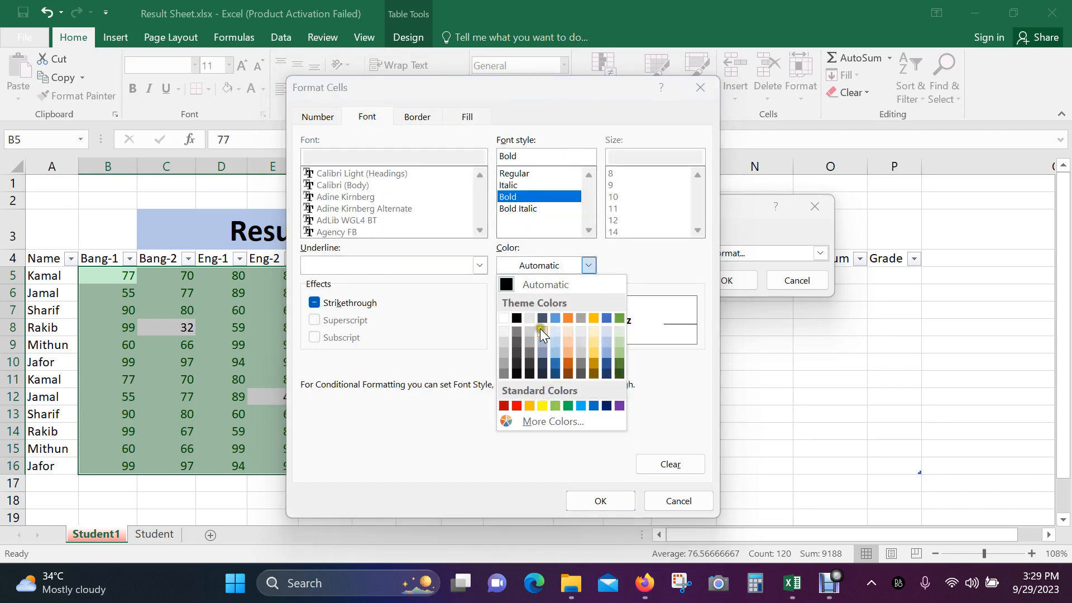
{"action": "left_click", "coordinate": [516, 405]}
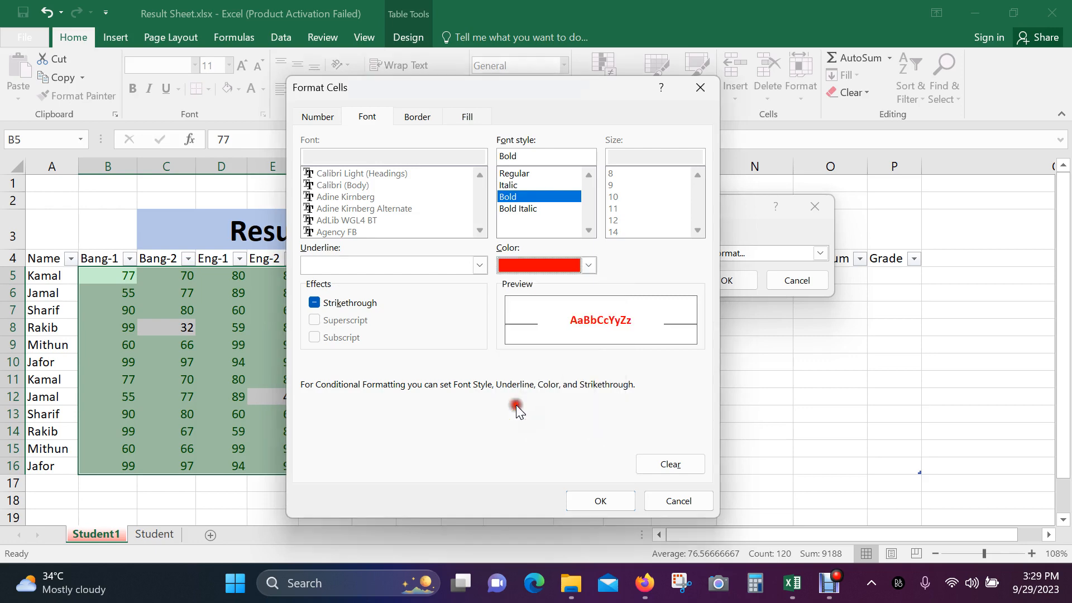
{"action": "left_click", "coordinate": [602, 491]}
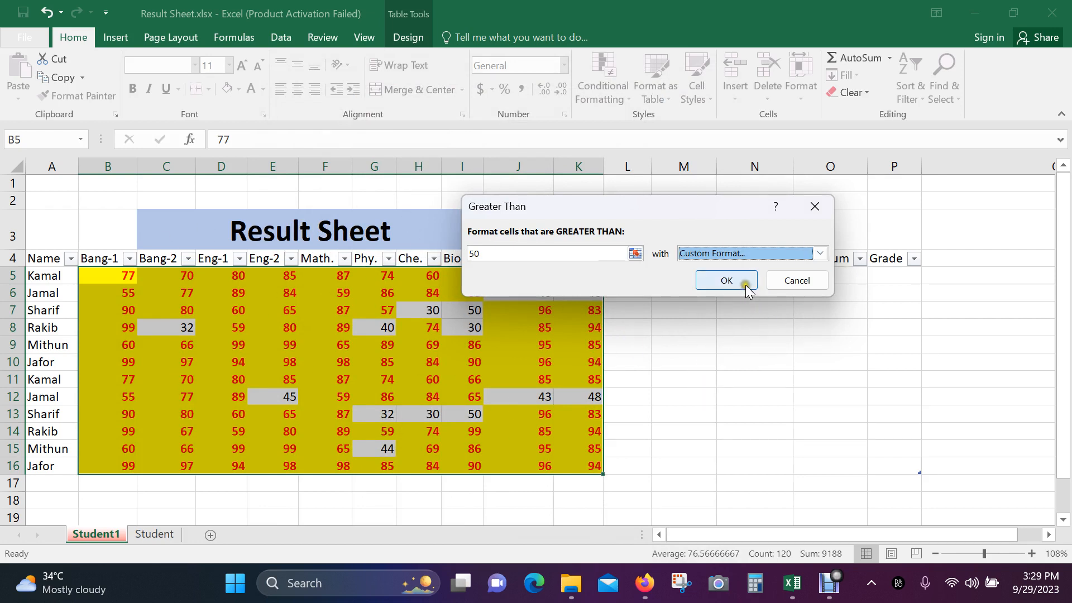
{"action": "left_click", "coordinate": [725, 281]}
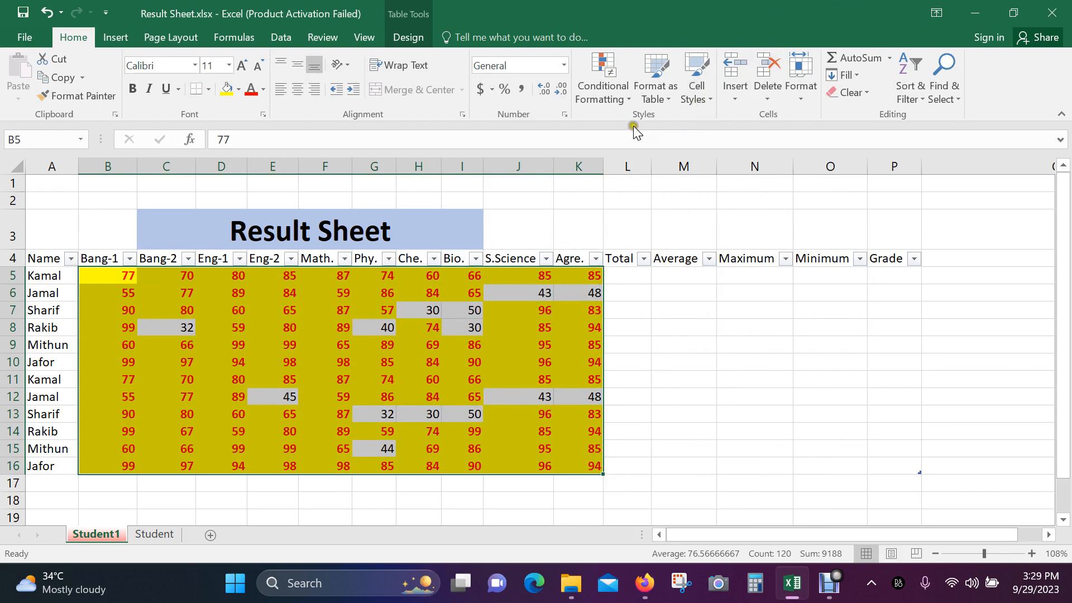
Clear the conditional formatting rules from the selected marks.
{"action": "left_click", "coordinate": [627, 98]}
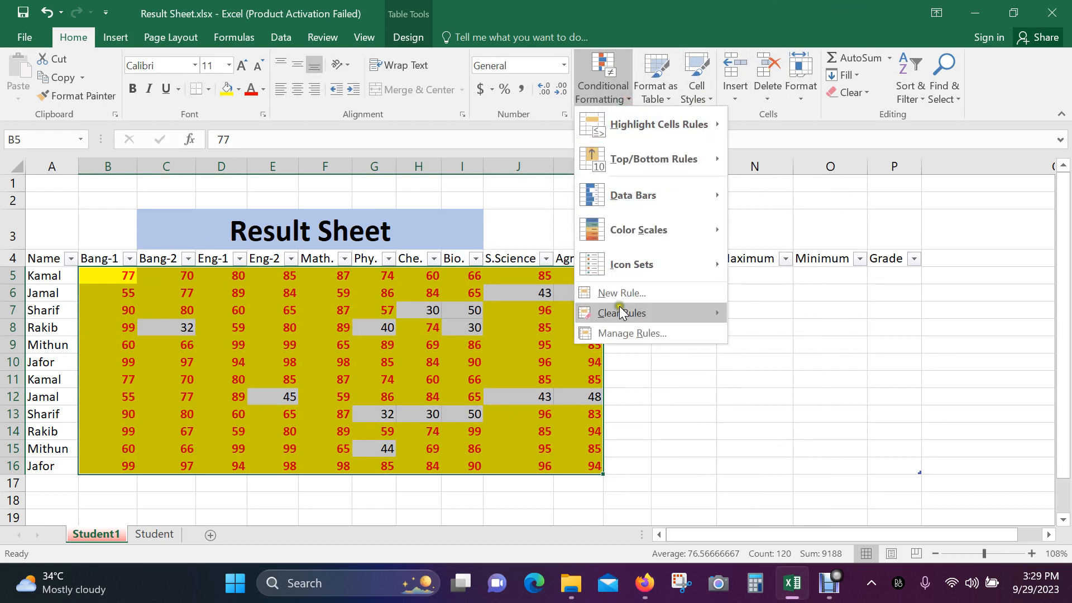
{"action": "mouse_move", "coordinate": [634, 314]}
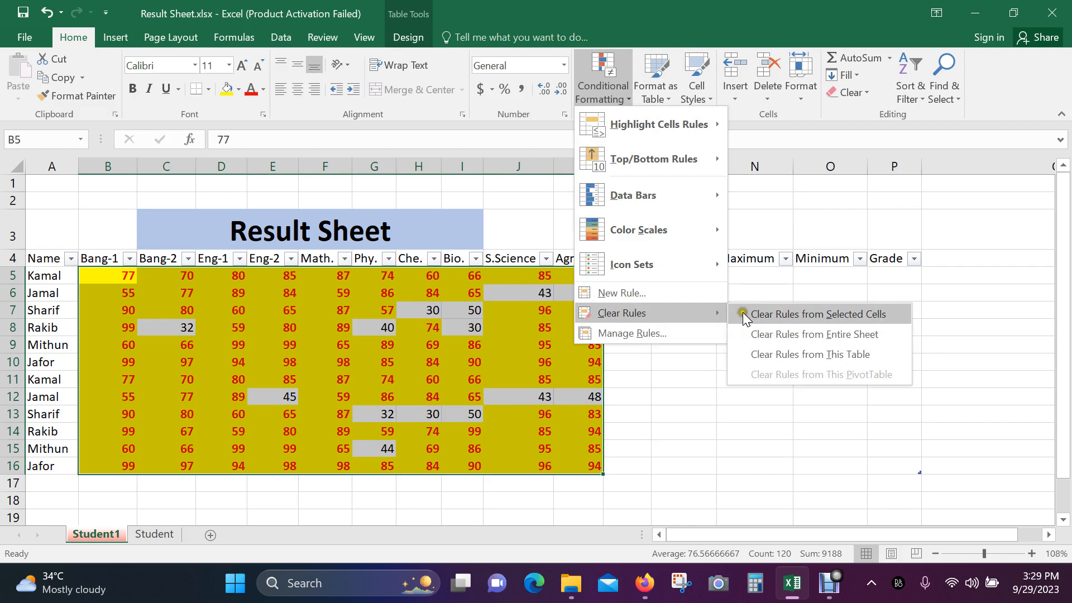
{"action": "left_click", "coordinate": [862, 315]}
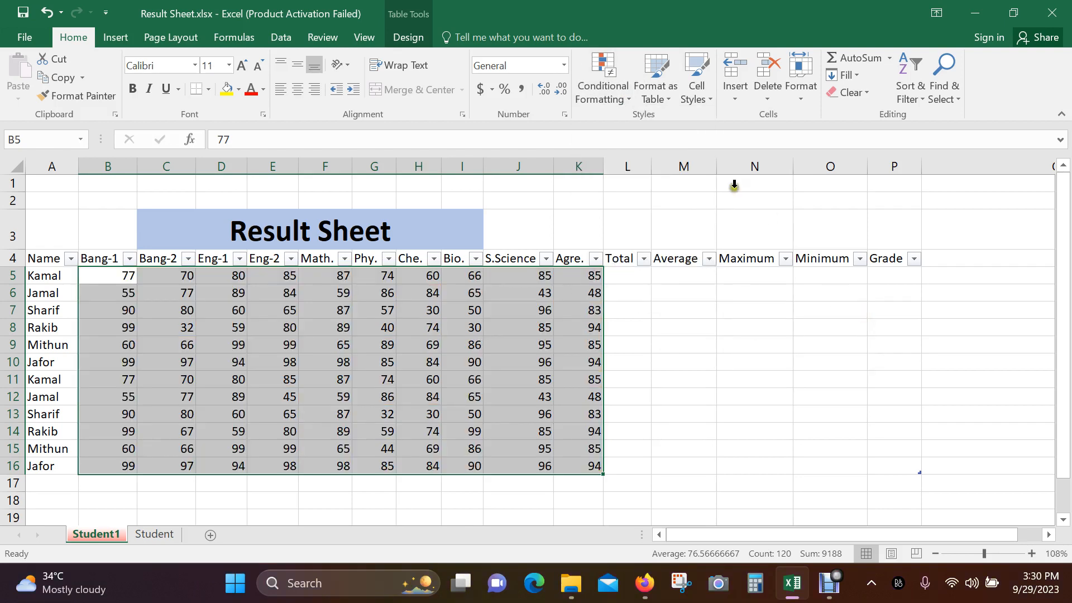
Start a Less Than highlight rule on the selected marks, try a threshold of 30 and change it to 50.
{"action": "left_click", "coordinate": [629, 104]}
{"action": "mouse_move", "coordinate": [629, 107]}
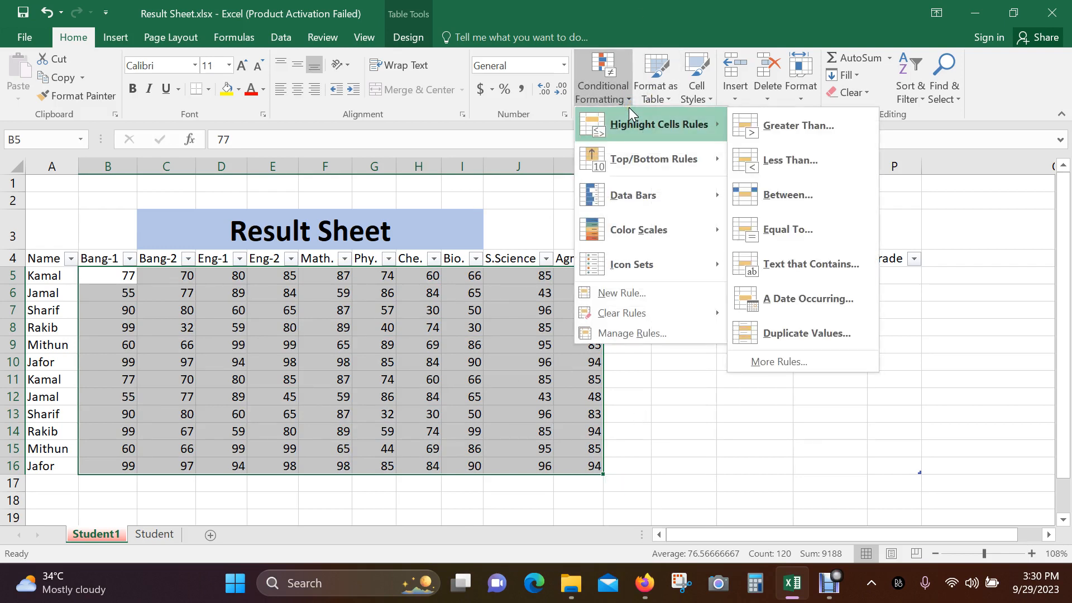
{"action": "left_click", "coordinate": [799, 162]}
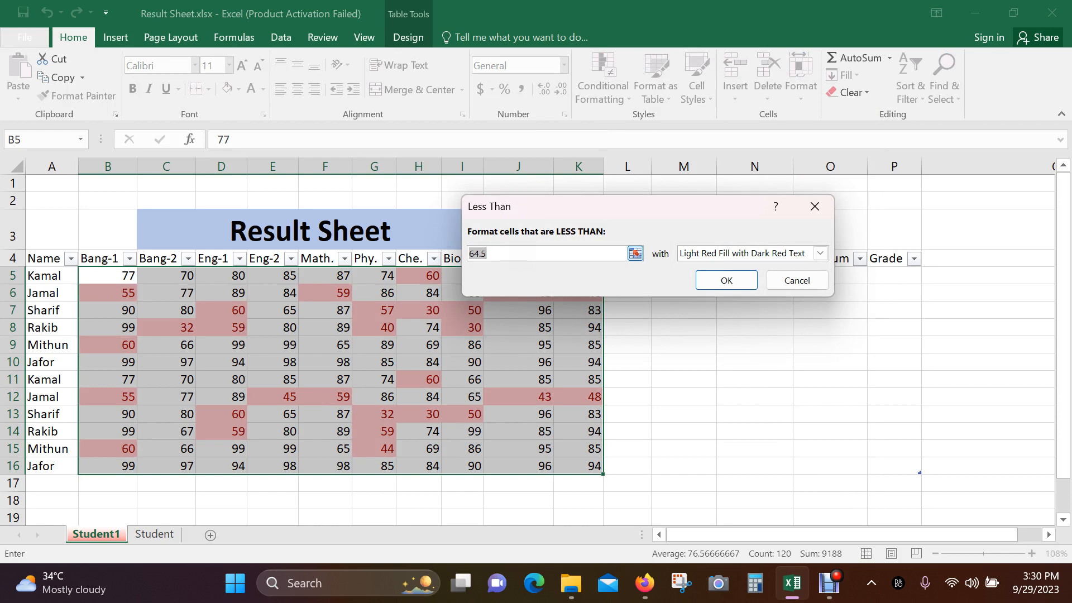
{"action": "type", "text": "3"}
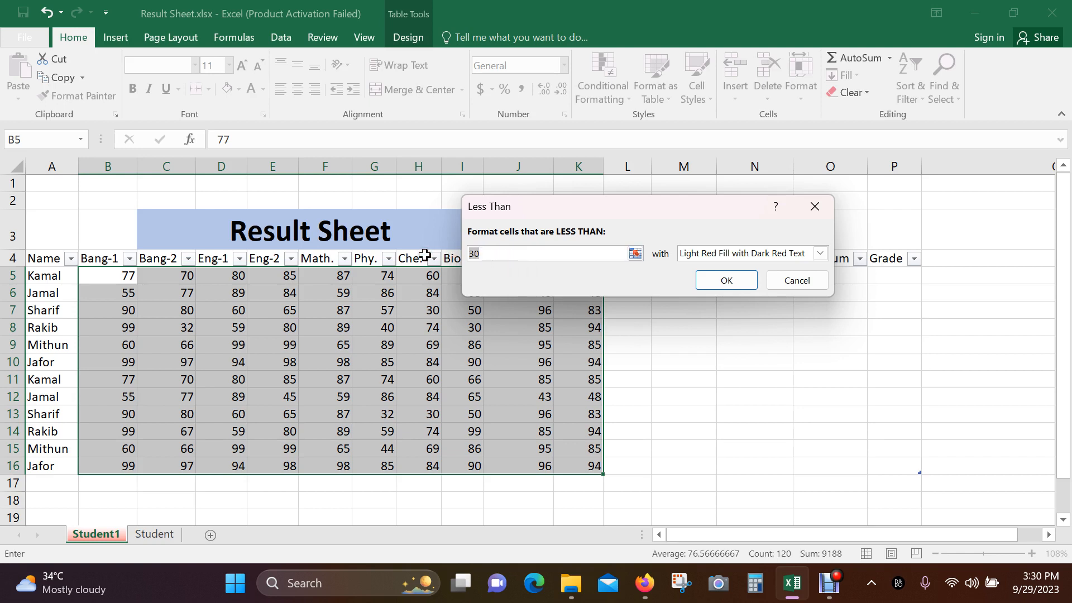
{"action": "type", "text": "0"}
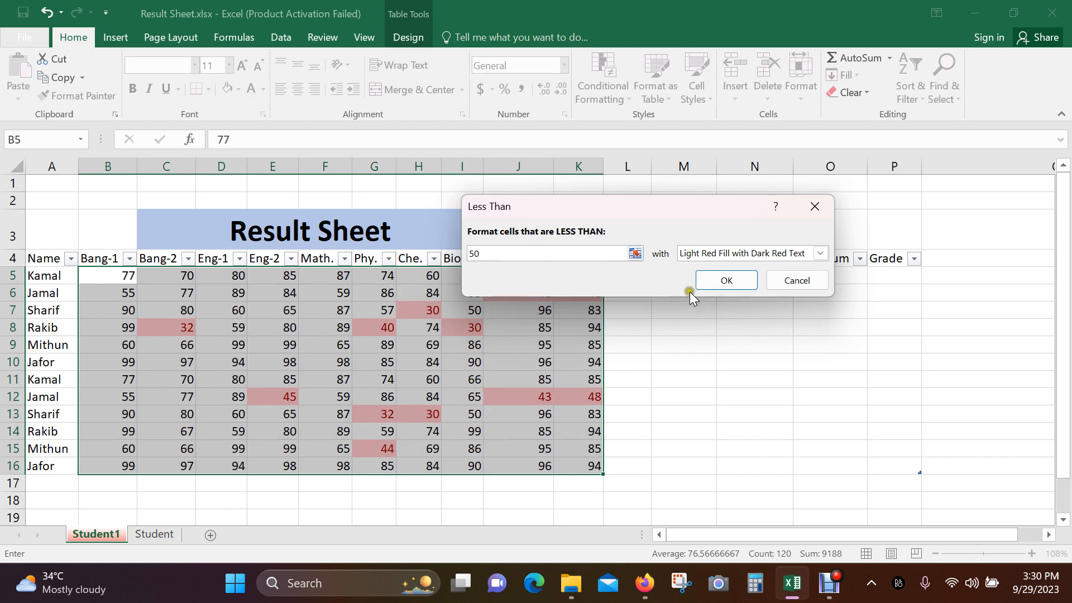
Compare the yellow fill with the Red Text preset and apply the Less Than rule with Yellow Fill with Dark Yellow Text.
{"action": "left_click", "coordinate": [754, 254]}
{"action": "left_click", "coordinate": [733, 278]}
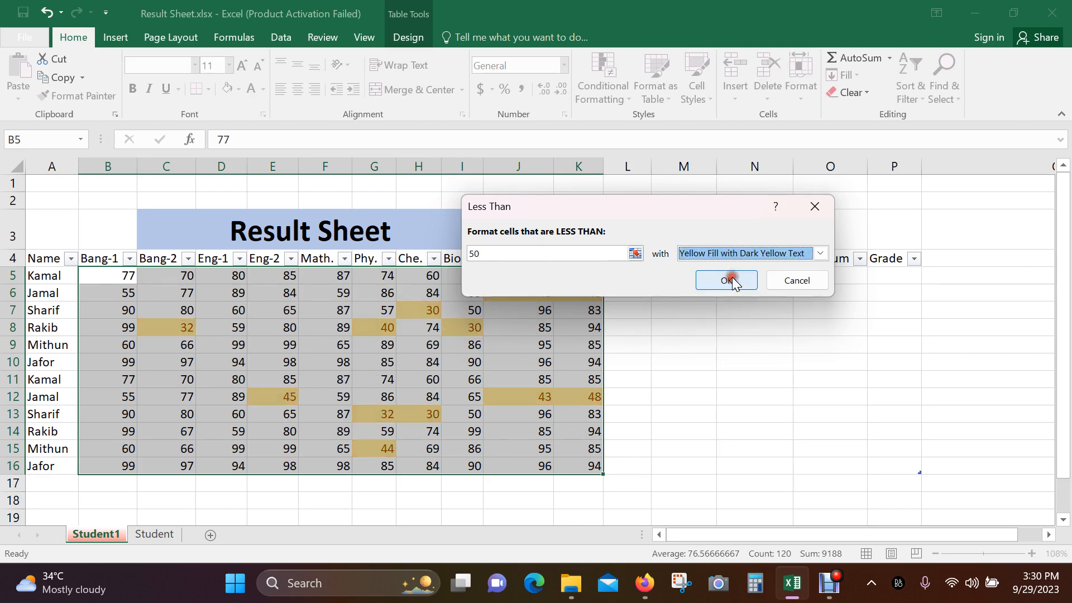
{"action": "left_click", "coordinate": [699, 255]}
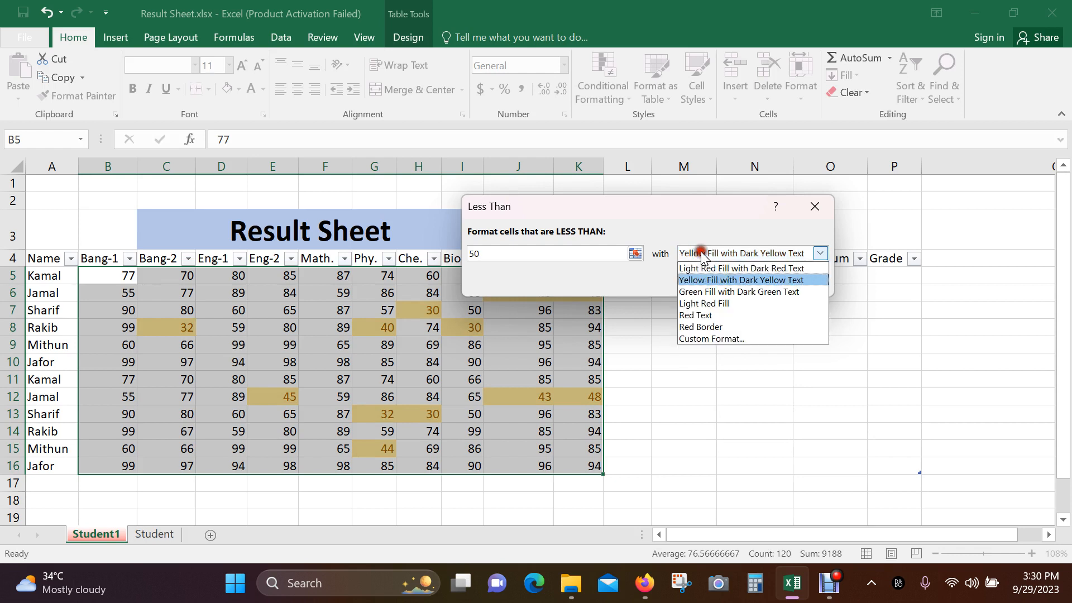
{"action": "left_click", "coordinate": [698, 315]}
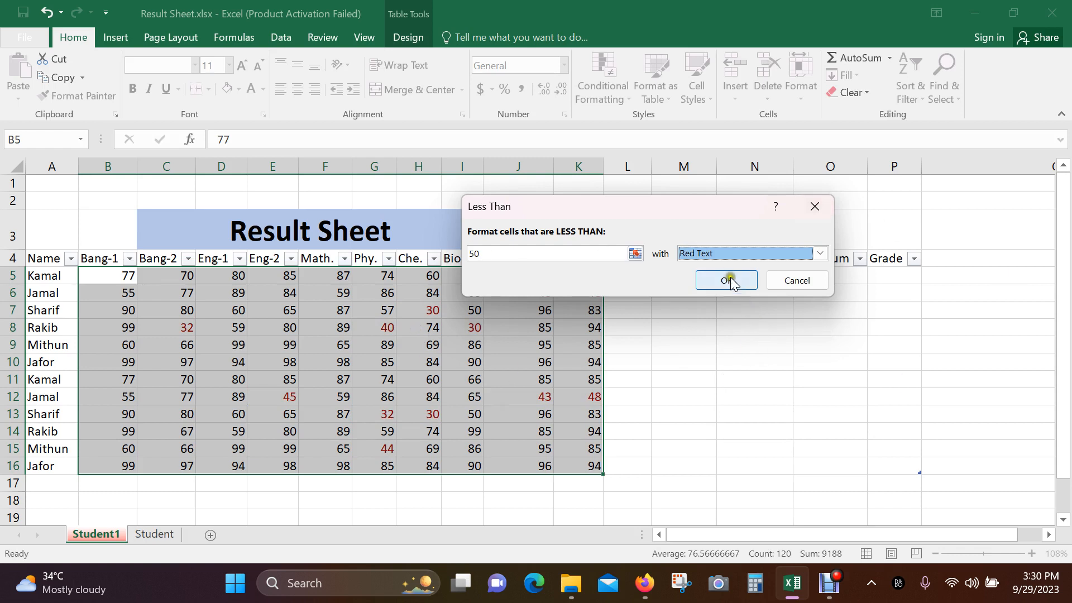
{"action": "left_click", "coordinate": [716, 253]}
{"action": "left_click", "coordinate": [714, 278]}
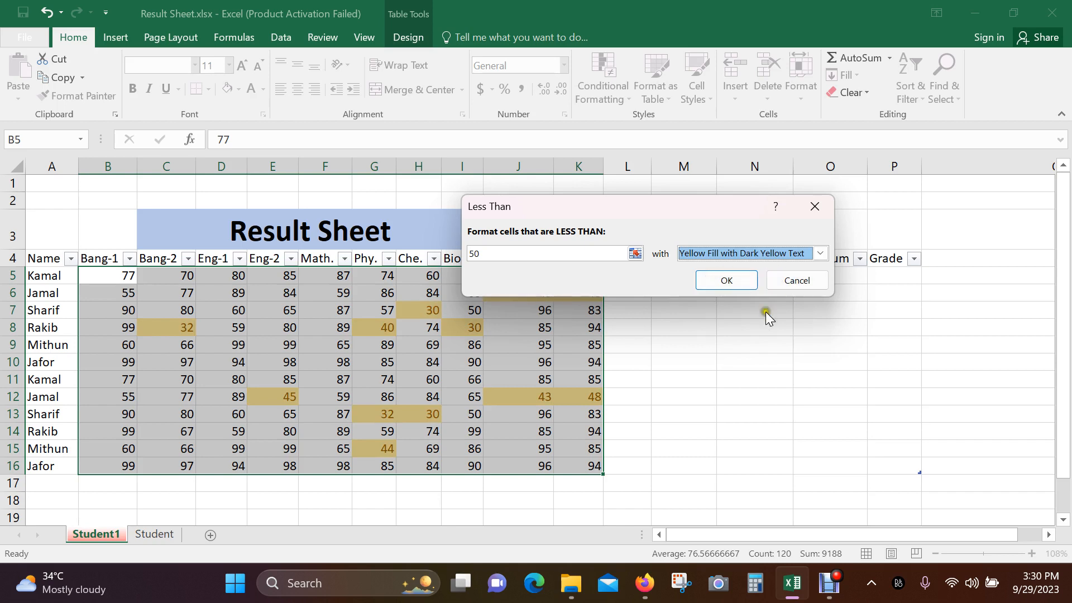
{"action": "left_click", "coordinate": [728, 281]}
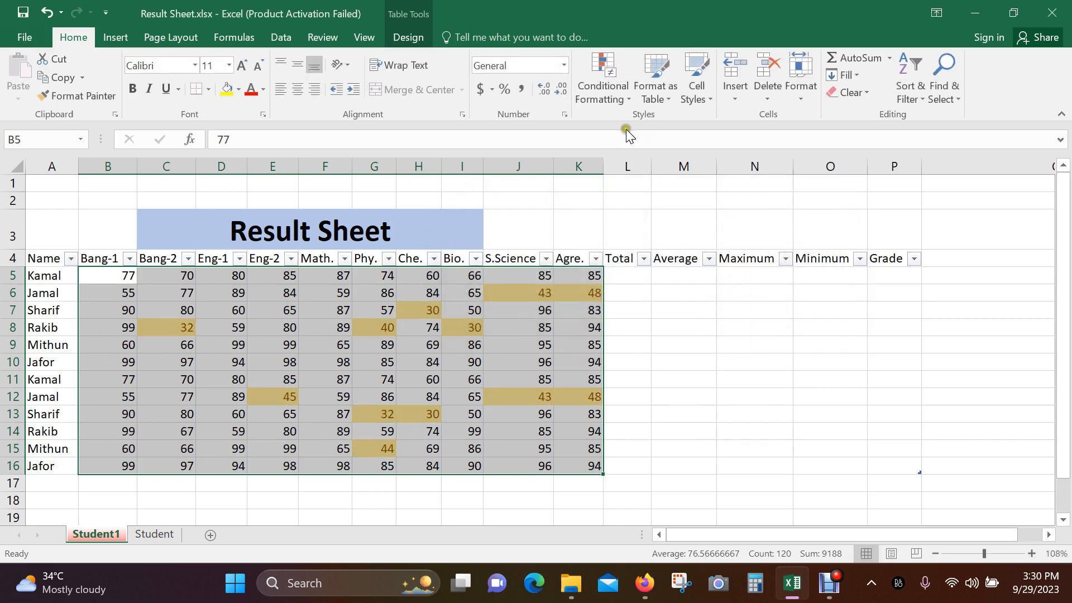
Clear the Less Than formatting rule from the selected marks.
{"action": "left_click", "coordinate": [628, 97]}
{"action": "mouse_move", "coordinate": [702, 311]}
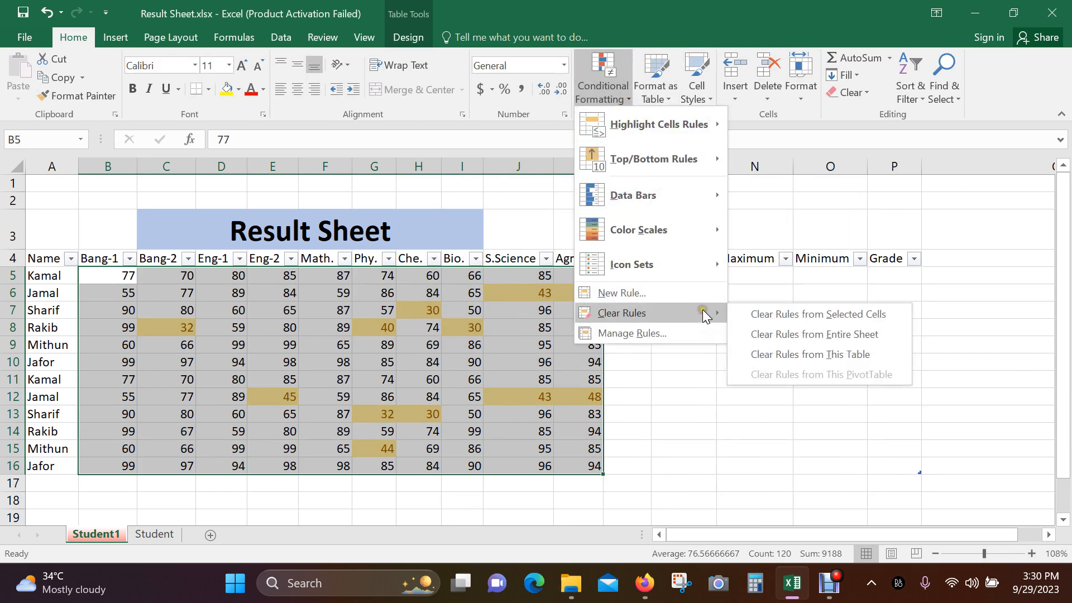
{"action": "left_click", "coordinate": [787, 316]}
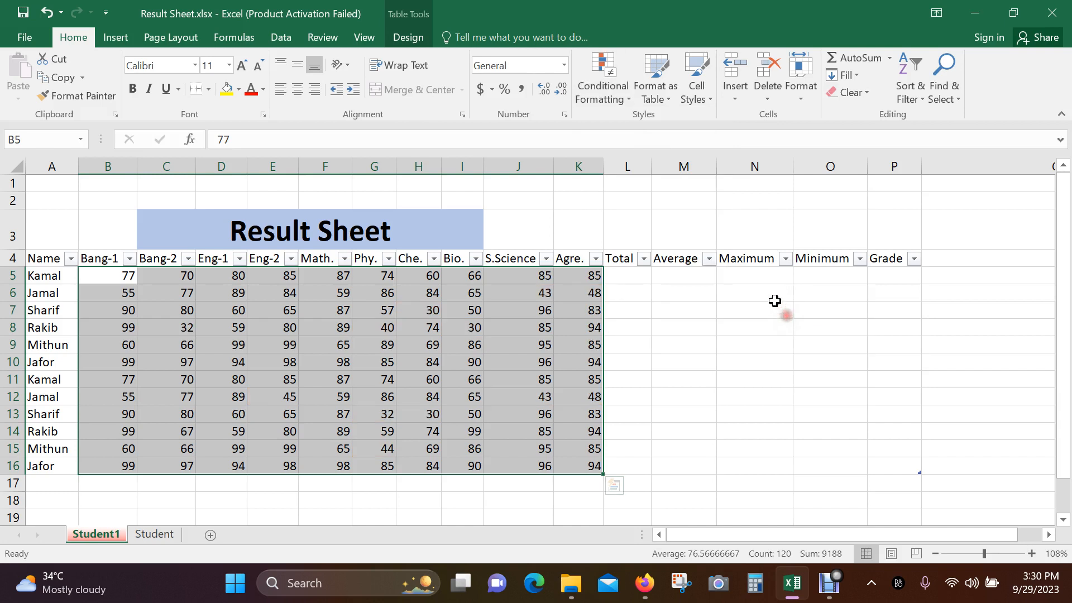
{"action": "left_click", "coordinate": [626, 99]}
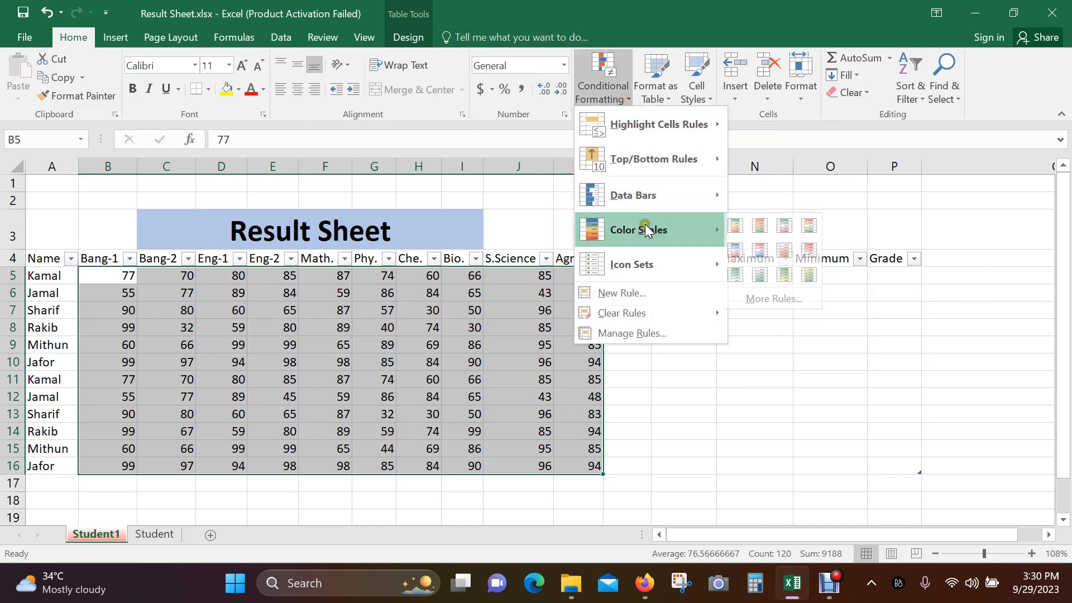
{"action": "mouse_move", "coordinate": [636, 183]}
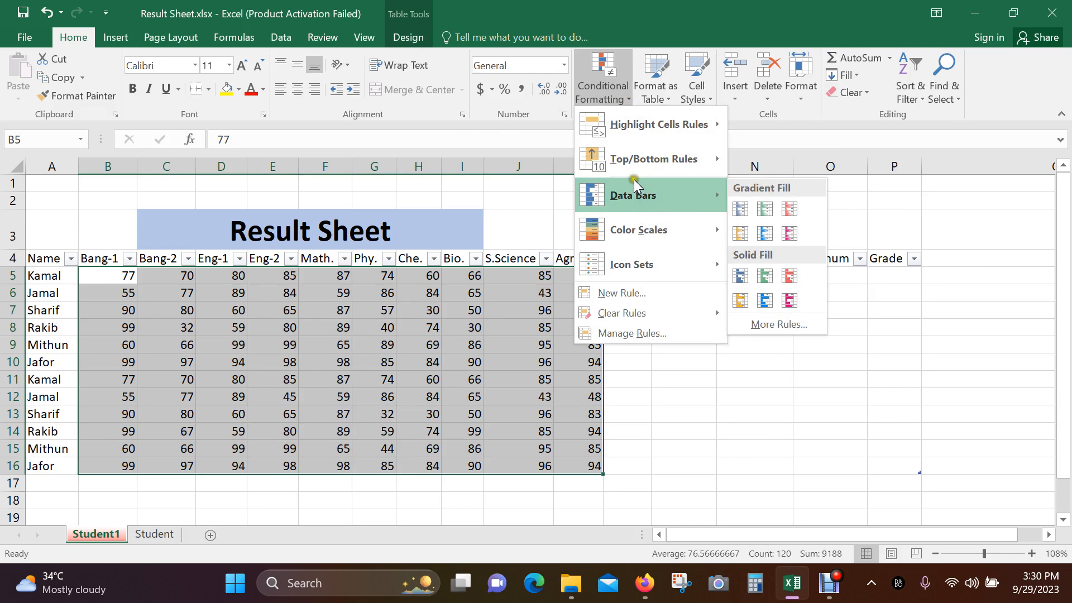
{"action": "mouse_move", "coordinate": [652, 162]}
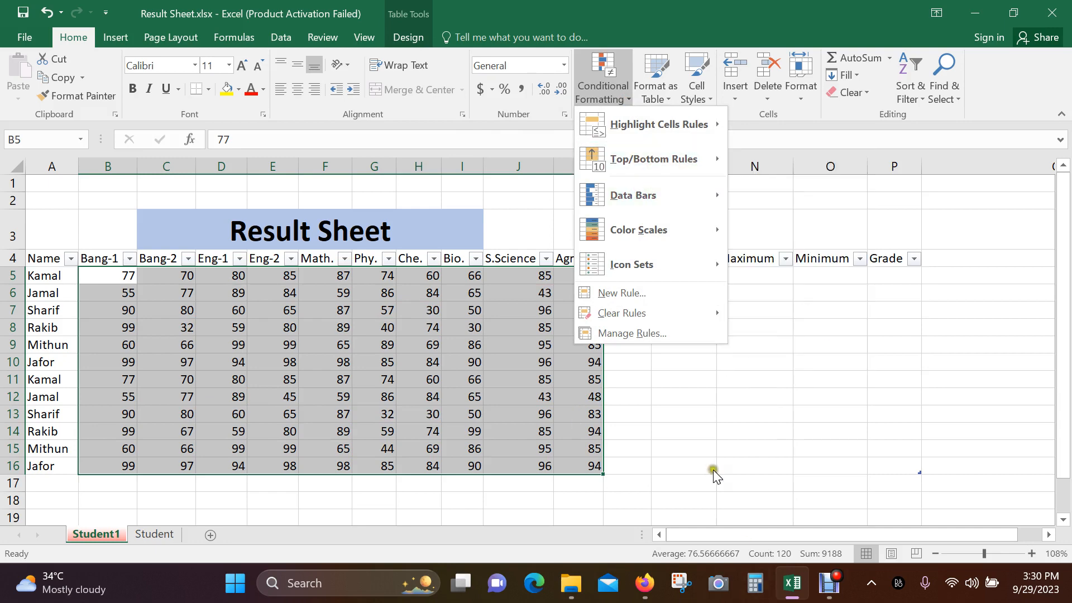
{"action": "left_click", "coordinate": [830, 584]}
{"action": "left_click", "coordinate": [836, 588]}
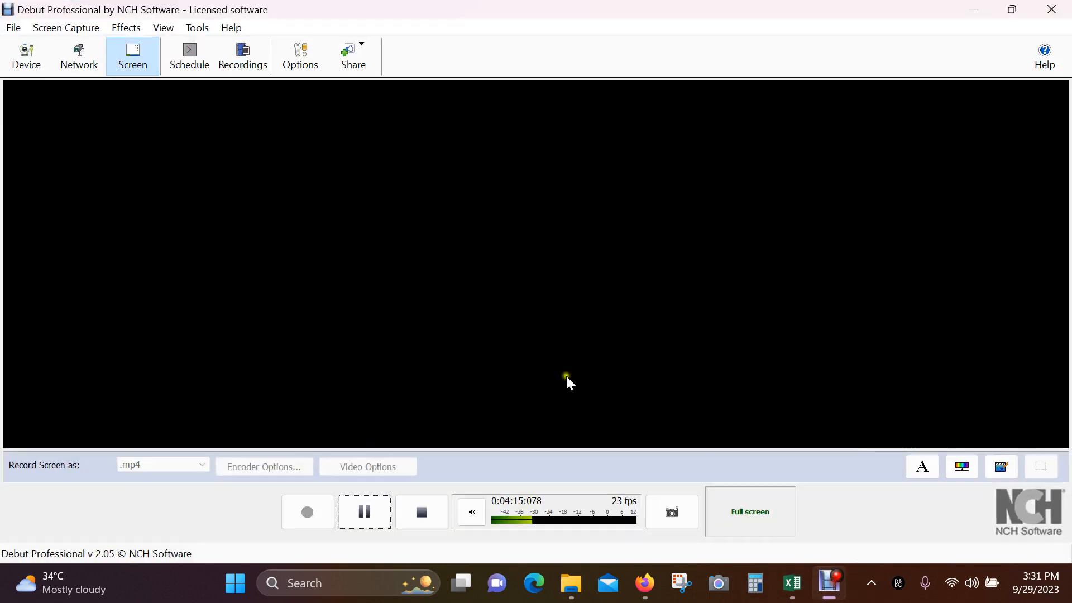
{"action": "left_click", "coordinate": [360, 512]}
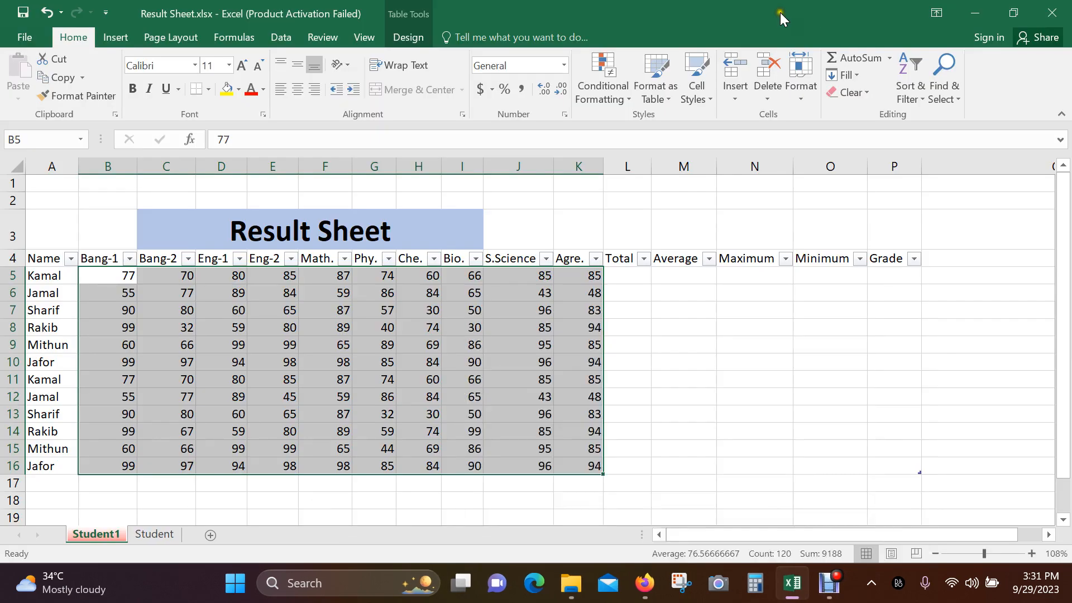
Start a Top 10 Items rule on the selected marks and set its rank count to 5.
{"action": "left_click", "coordinate": [626, 100]}
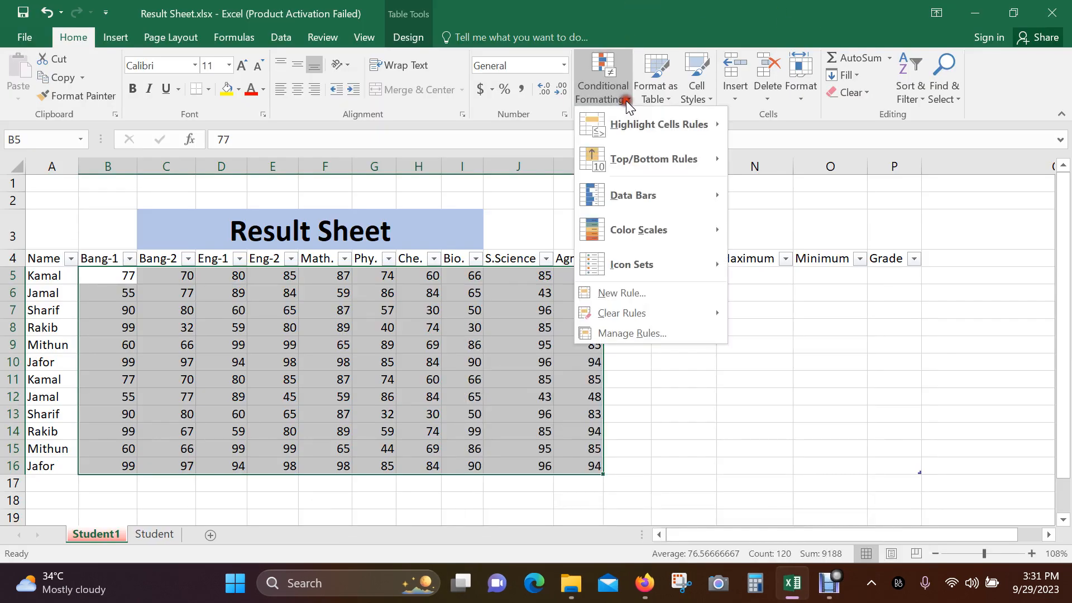
{"action": "left_click", "coordinate": [668, 158]}
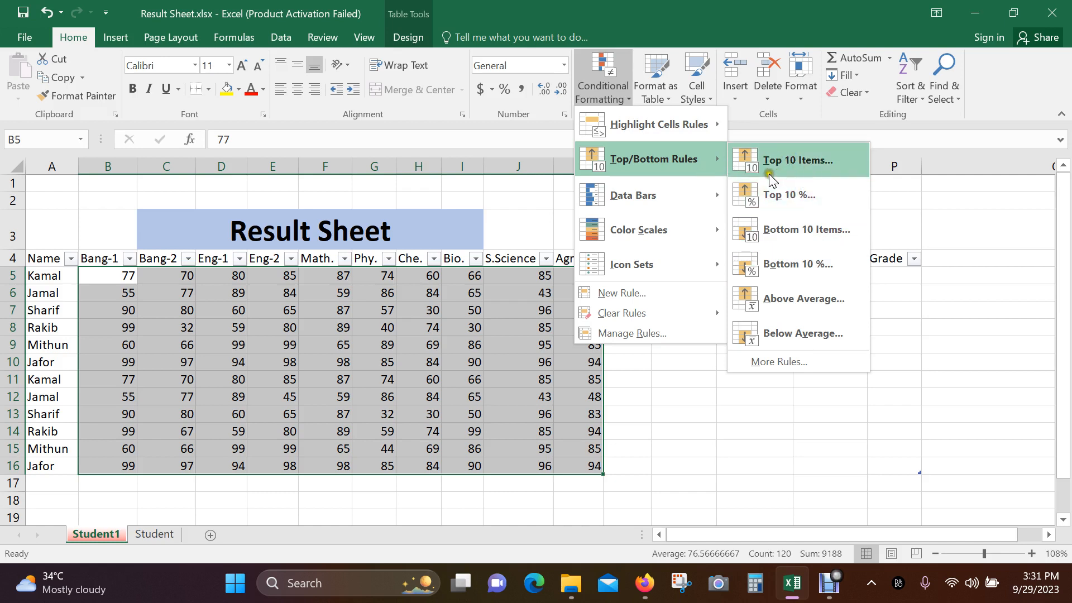
{"action": "left_click", "coordinate": [808, 162]}
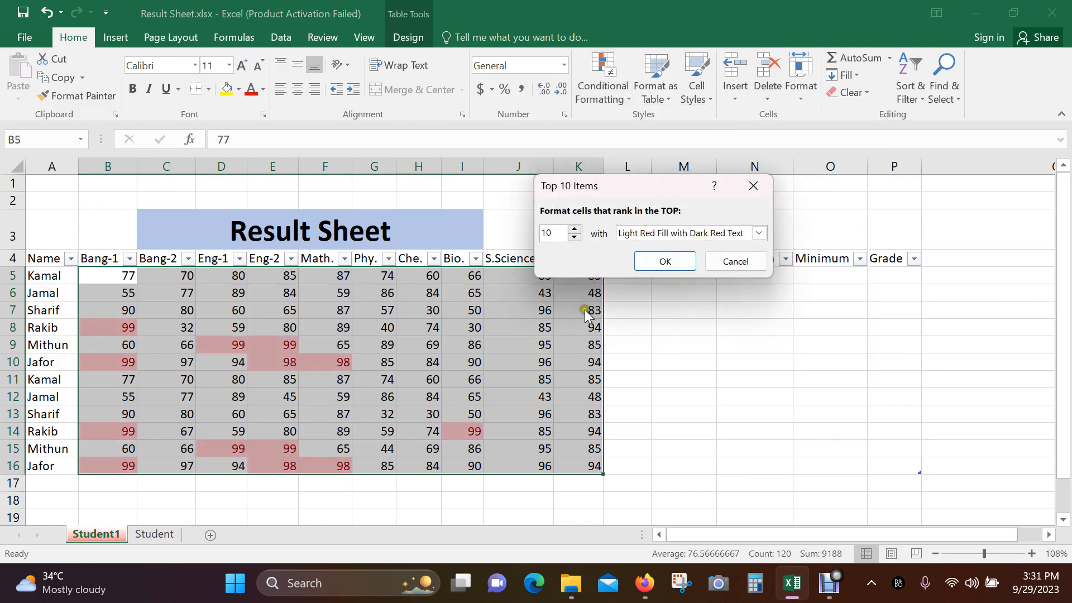
{"action": "left_click_drag", "start_coordinate": [627, 186], "coordinate": [772, 182]}
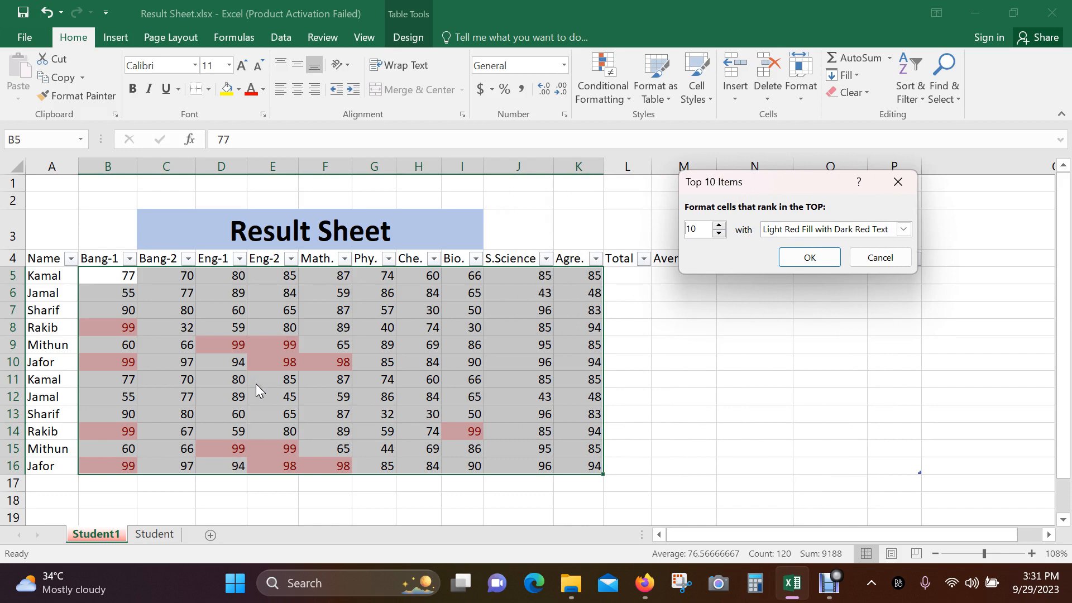
{"action": "left_click", "coordinate": [720, 225]}
{"action": "left_click", "coordinate": [720, 225]}
{"action": "left_click", "coordinate": [719, 234]}
{"action": "left_click", "coordinate": [718, 234]}
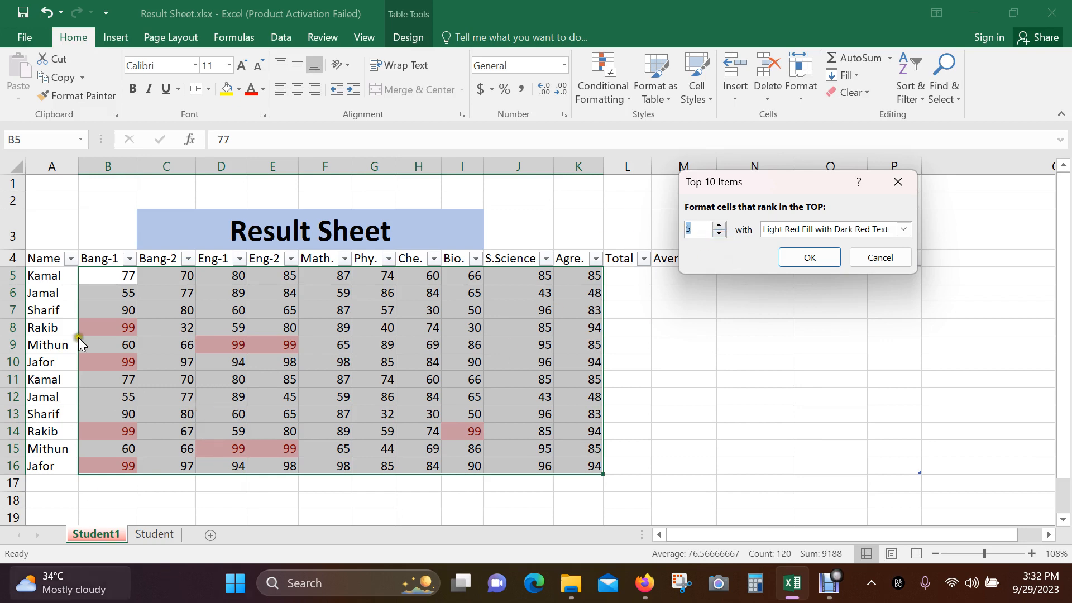
{"action": "mouse_move", "coordinate": [33, 582]}
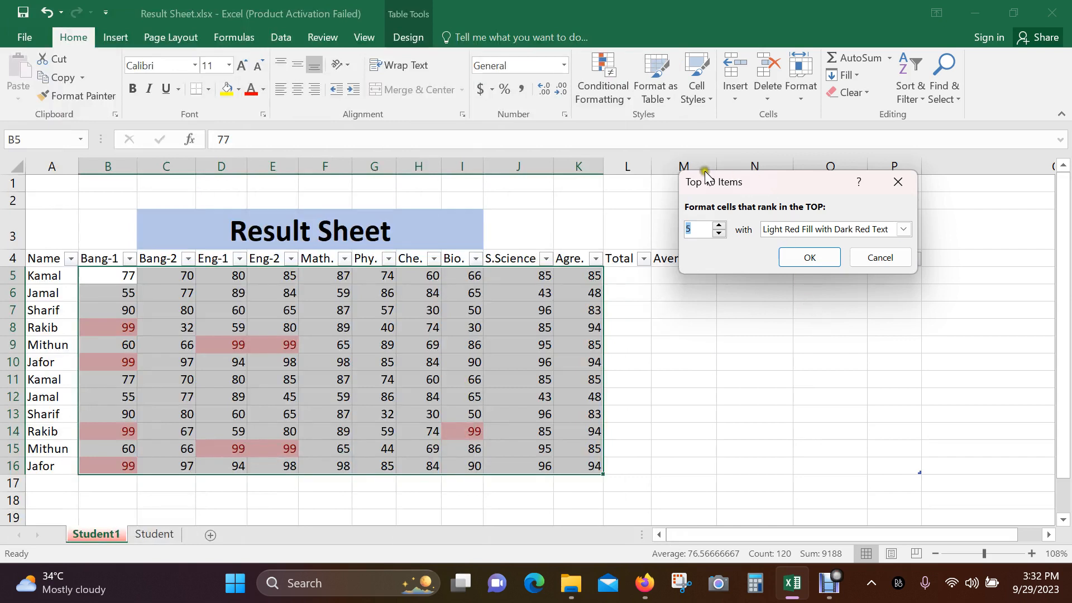
Try Light Red Fill, set the top rank count to 10 and apply the rule with Green Fill with Dark Green Text.
{"action": "left_click_drag", "start_coordinate": [735, 183], "coordinate": [510, 175]}
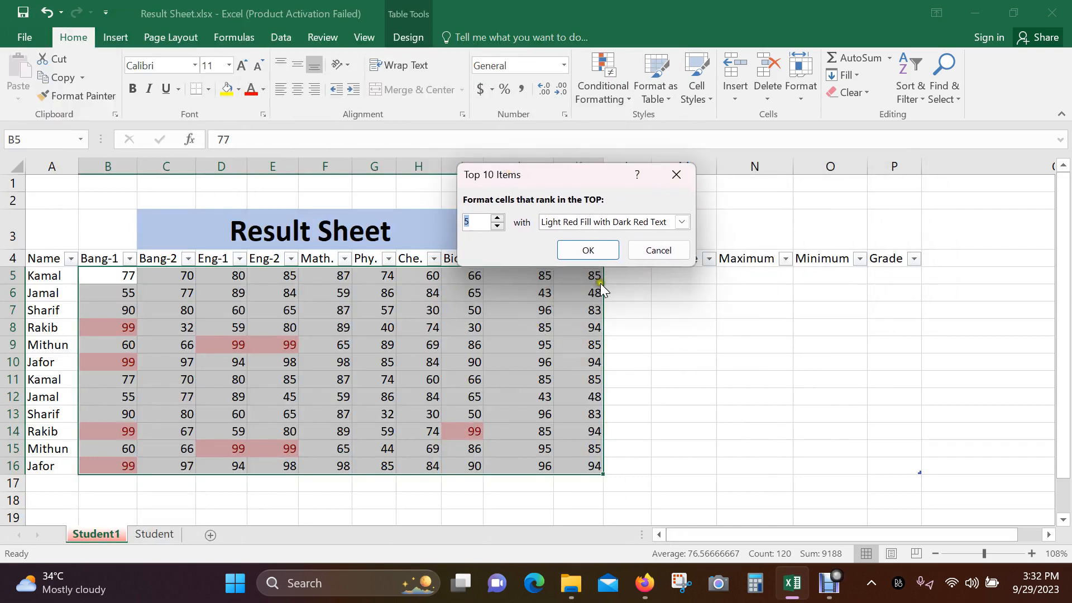
{"action": "left_click", "coordinate": [682, 222]}
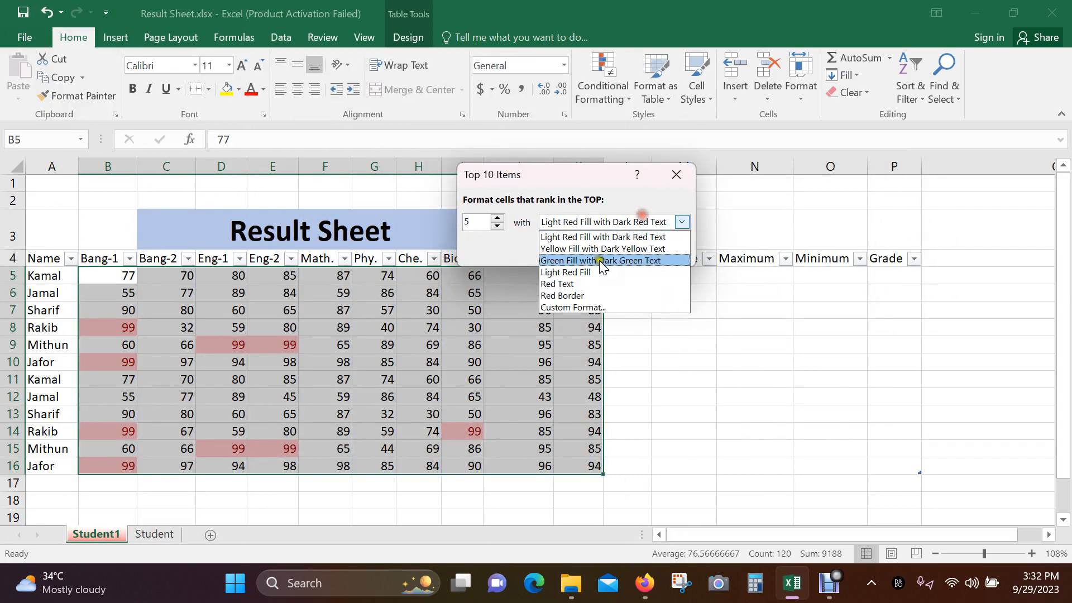
{"action": "left_click", "coordinate": [570, 272]}
{"action": "double_click", "coordinate": [471, 220]}
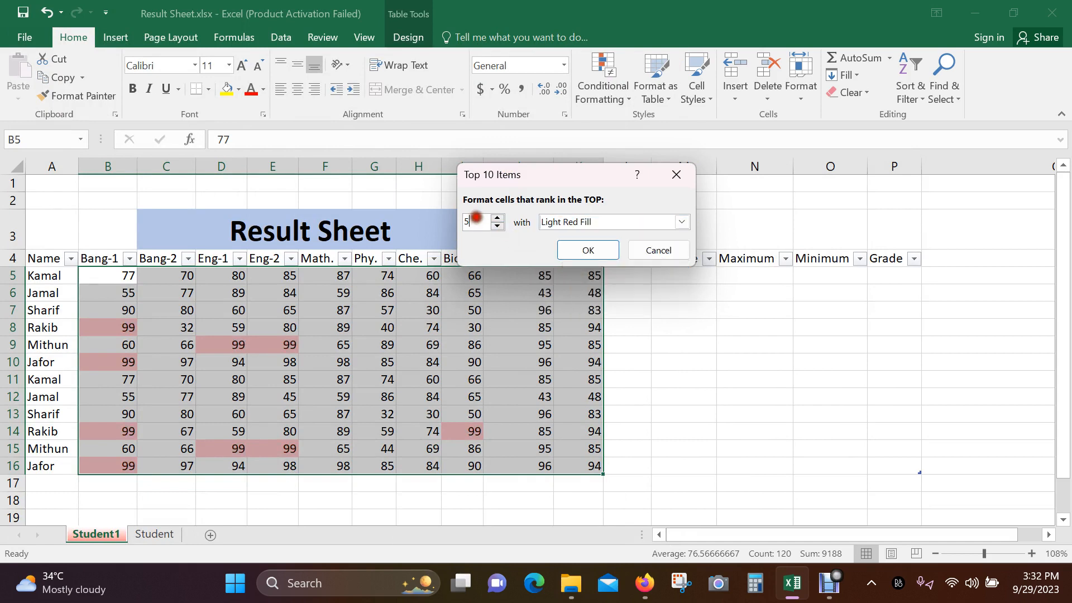
{"action": "type", "text": "10"}
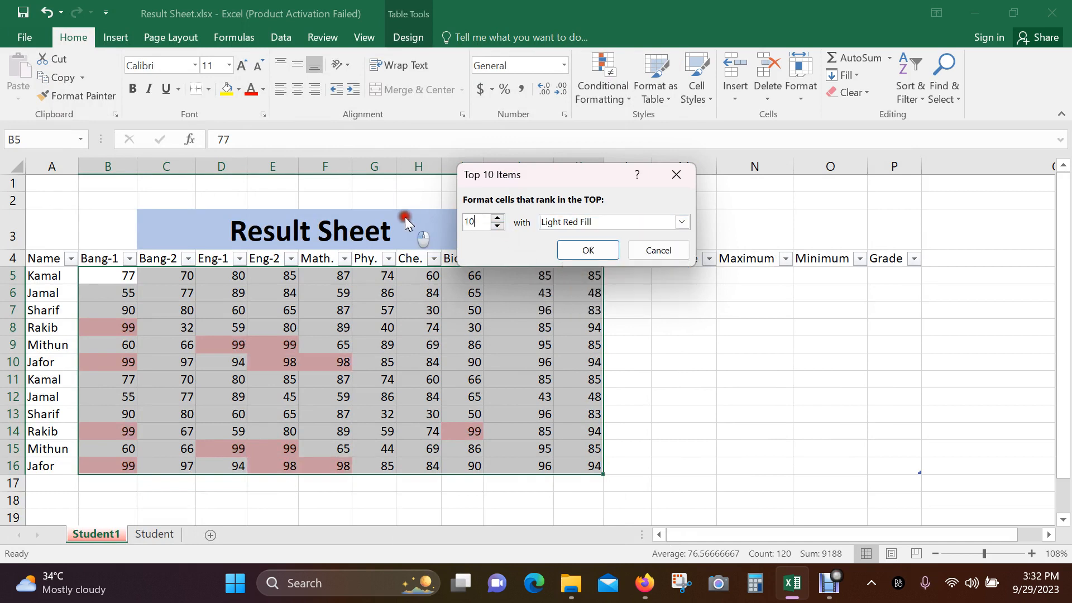
{"action": "left_click", "coordinate": [614, 222]}
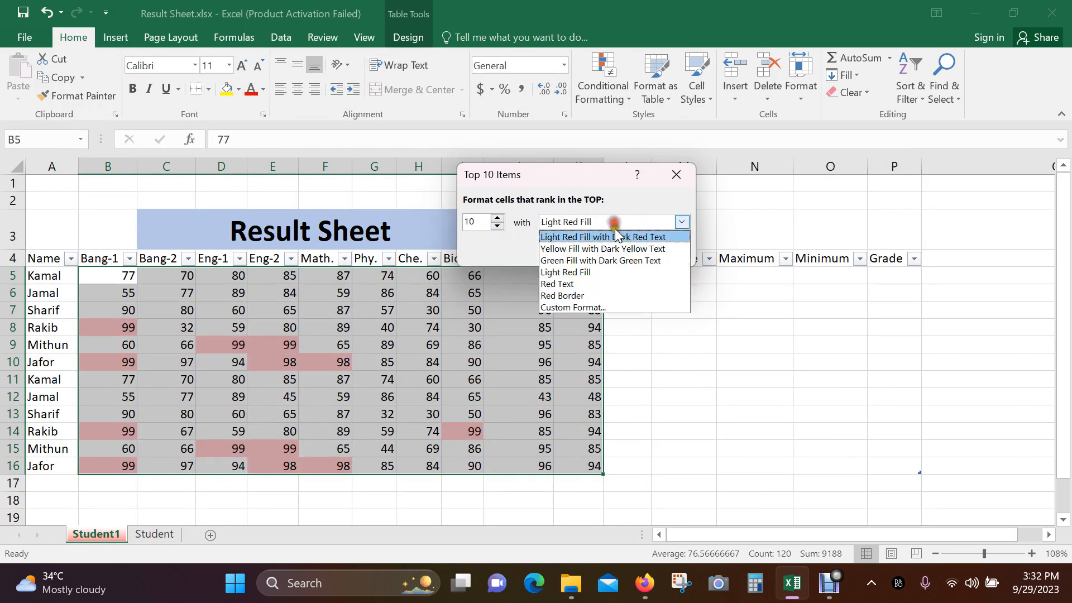
{"action": "left_click", "coordinate": [571, 260]}
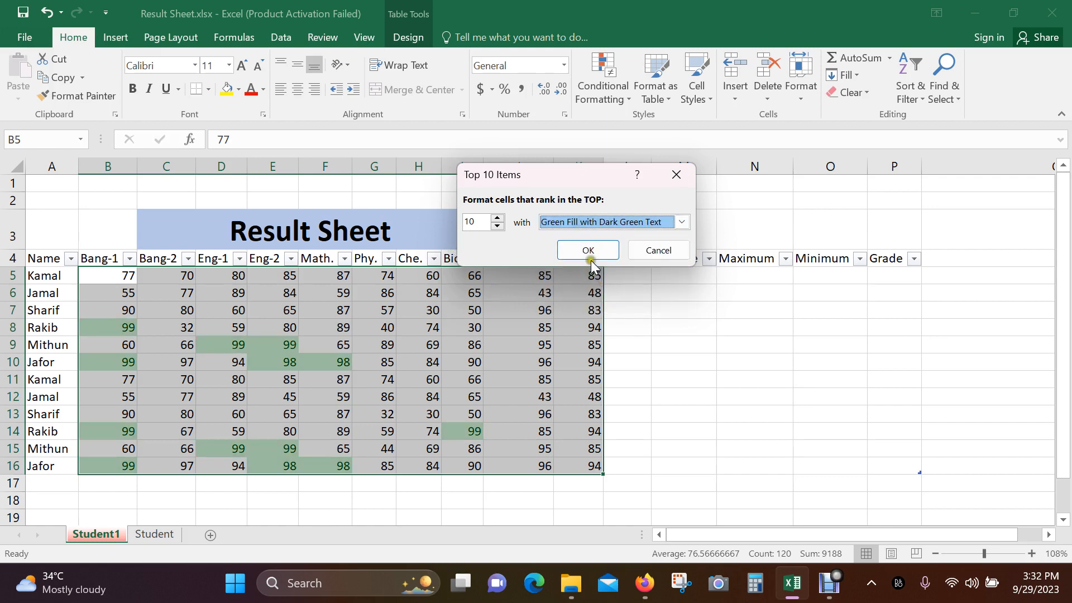
{"action": "left_click", "coordinate": [588, 251]}
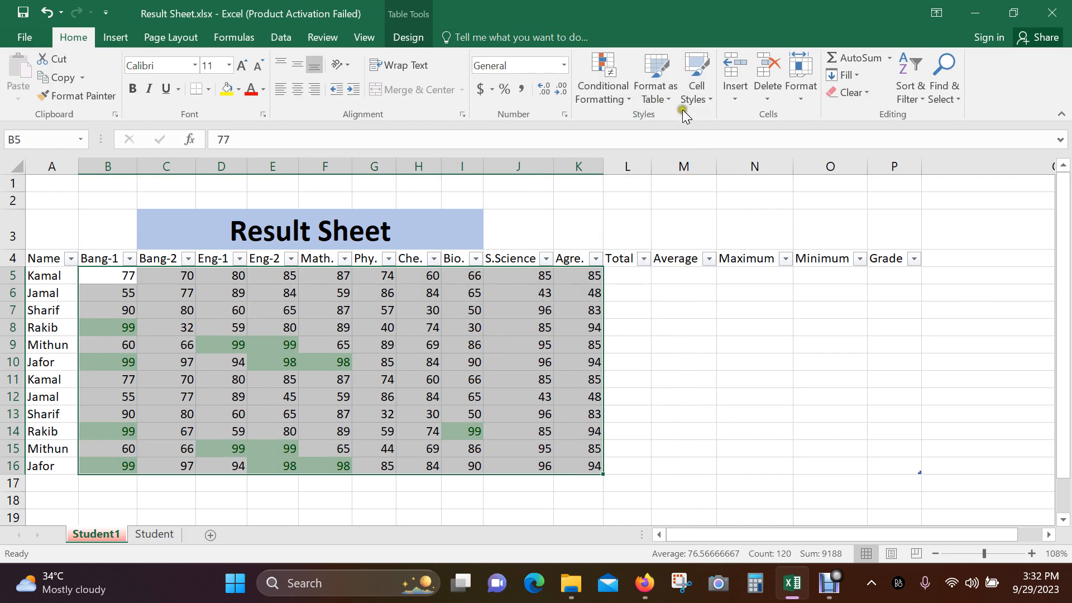
Add a Bottom 10 Items rule to the selected marks, trying Green Fill with Dark Green Text before applying it with Light Red Fill.
{"action": "left_click", "coordinate": [626, 103]}
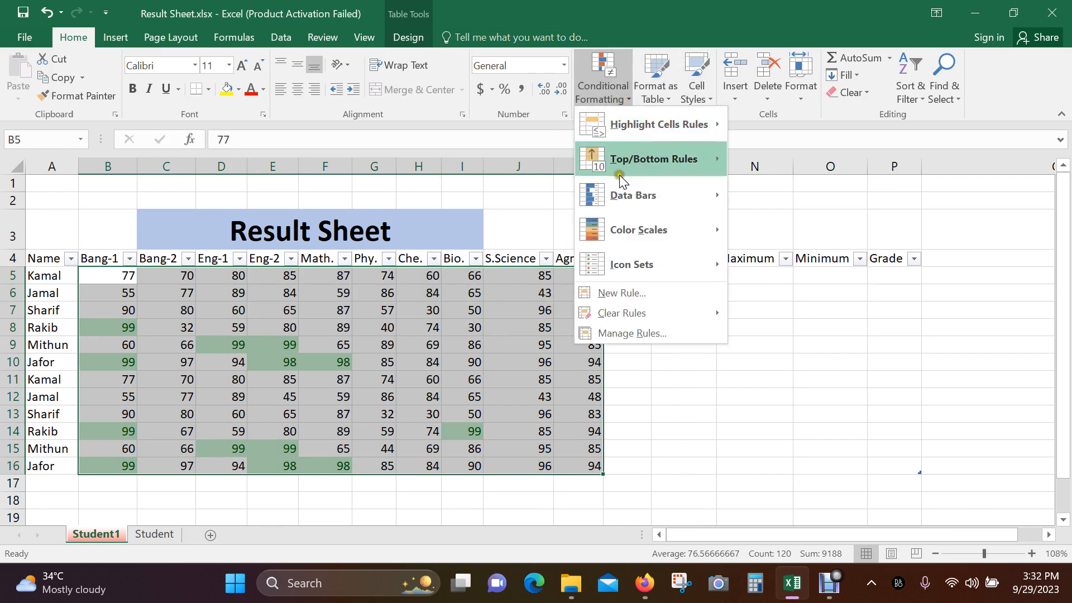
{"action": "mouse_move", "coordinate": [699, 160]}
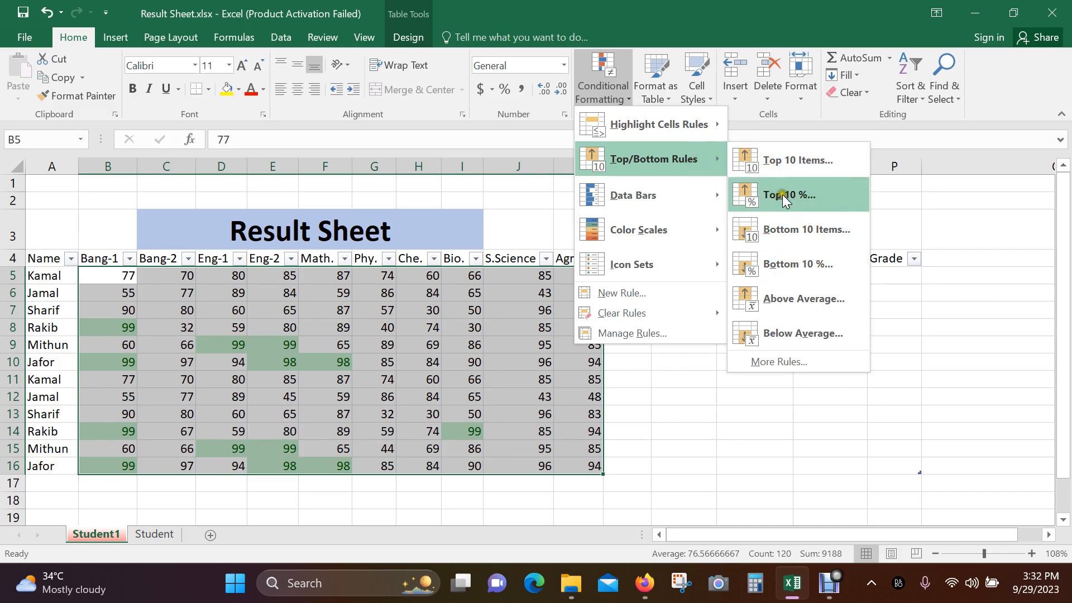
{"action": "left_click", "coordinate": [837, 233]}
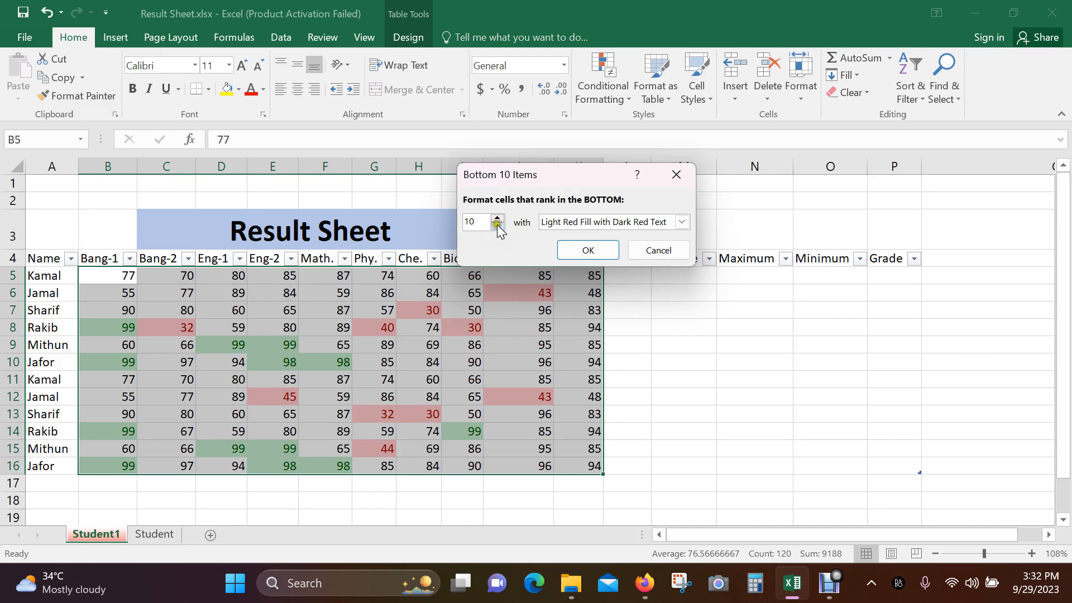
{"action": "left_click", "coordinate": [664, 222]}
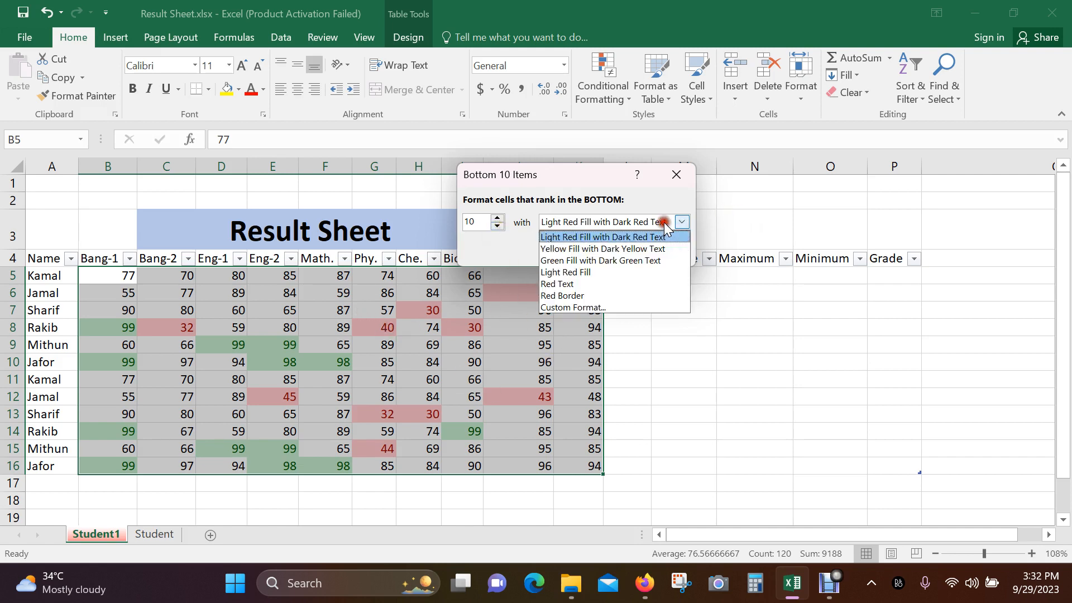
{"action": "left_click", "coordinate": [592, 238]}
{"action": "left_click", "coordinate": [608, 229]}
{"action": "left_click", "coordinate": [584, 256]}
{"action": "left_click", "coordinate": [600, 221]}
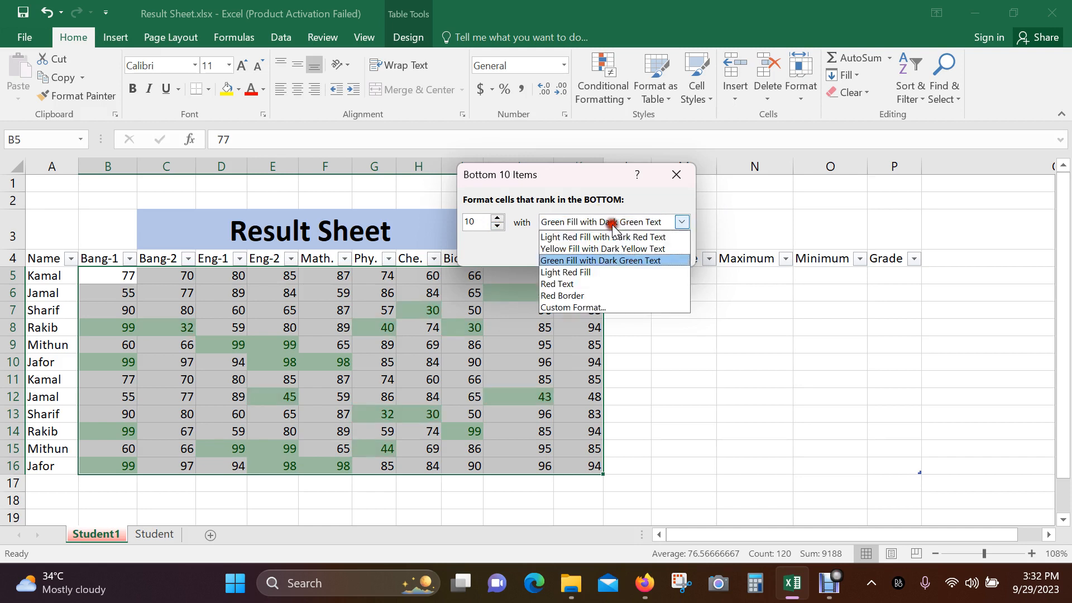
{"action": "left_click", "coordinate": [576, 272]}
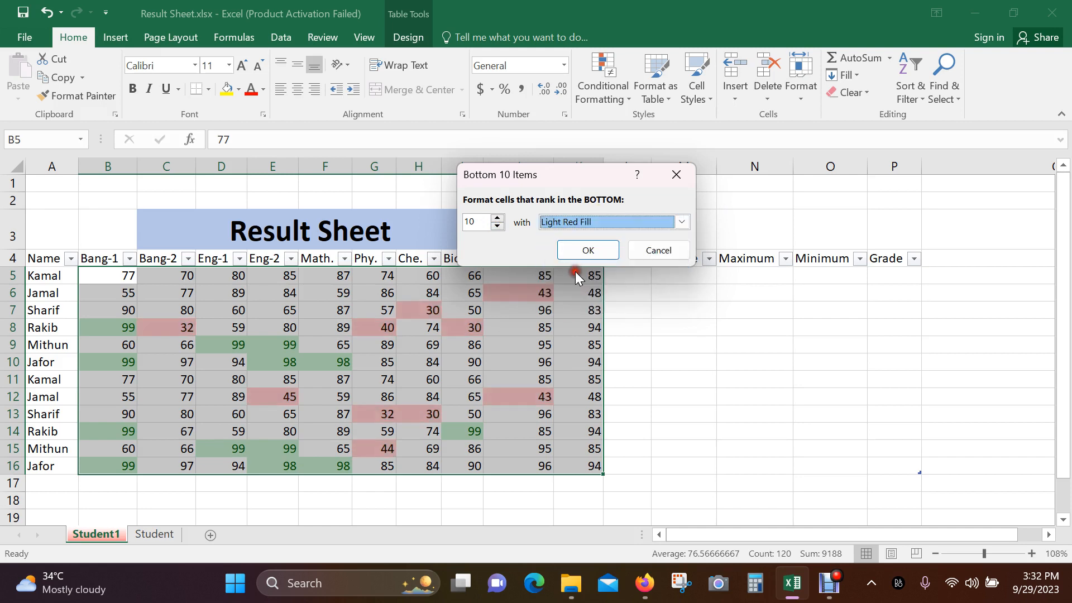
{"action": "left_click", "coordinate": [601, 250]}
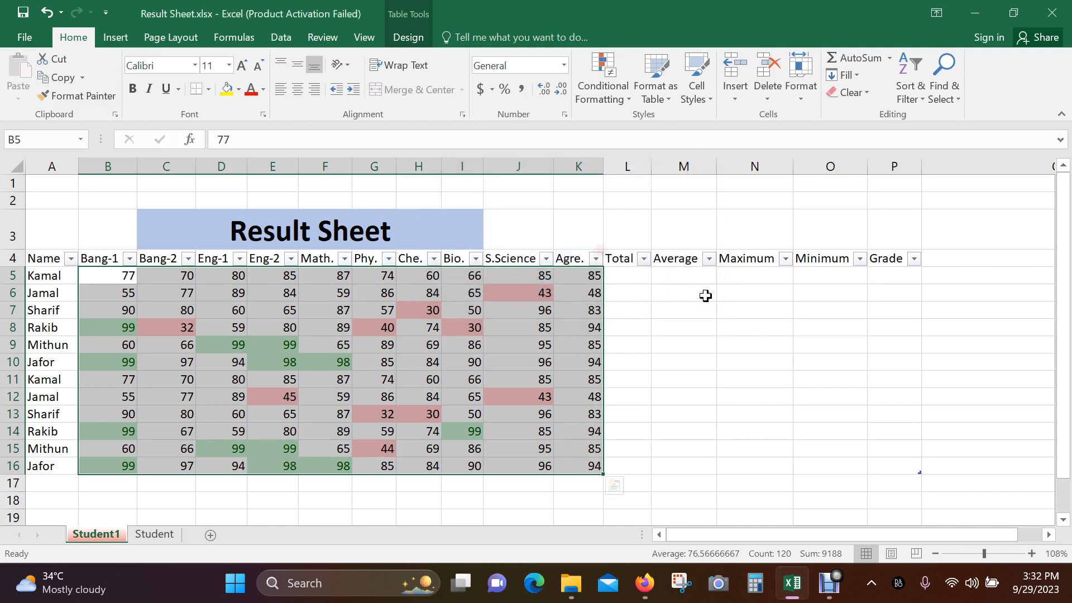
Clear the Top 10 Items and Bottom 10 Items rules from the selected marks.
{"action": "left_click", "coordinate": [628, 102]}
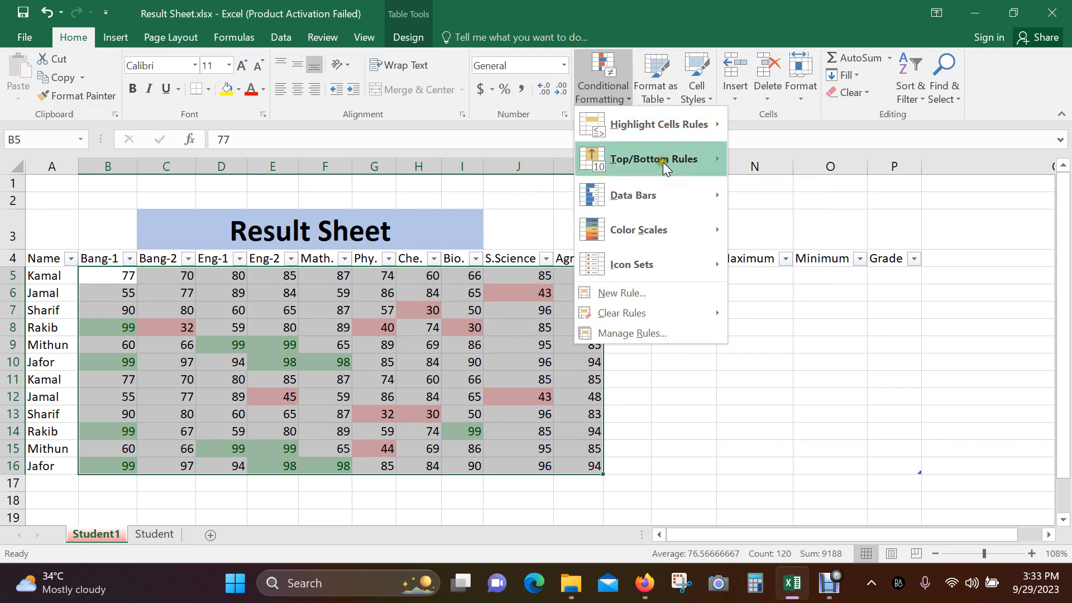
{"action": "mouse_move", "coordinate": [655, 167]}
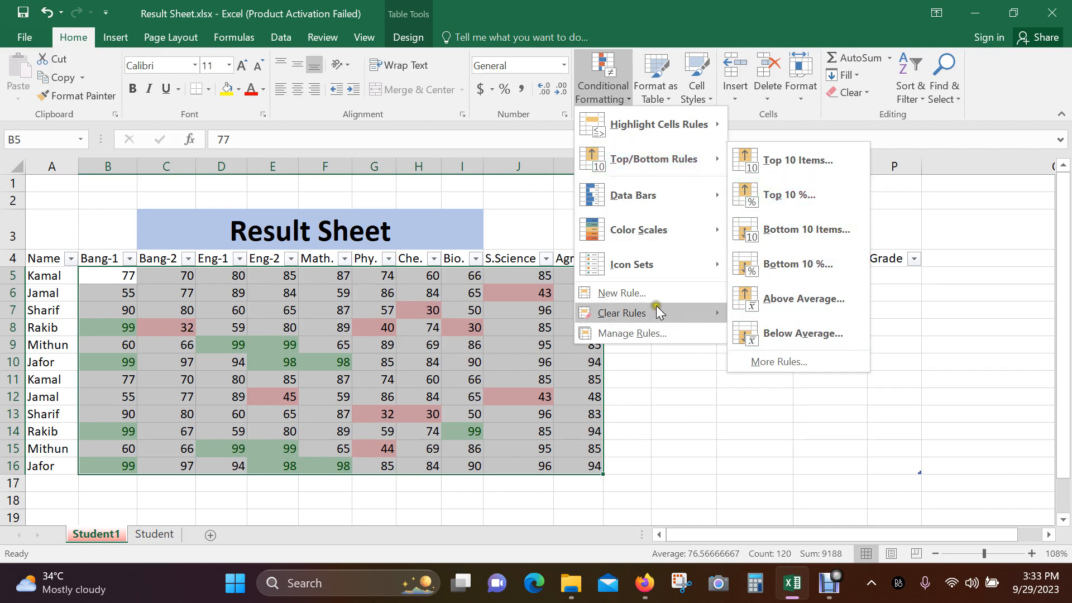
{"action": "mouse_move", "coordinate": [702, 310]}
{"action": "left_click", "coordinate": [765, 314]}
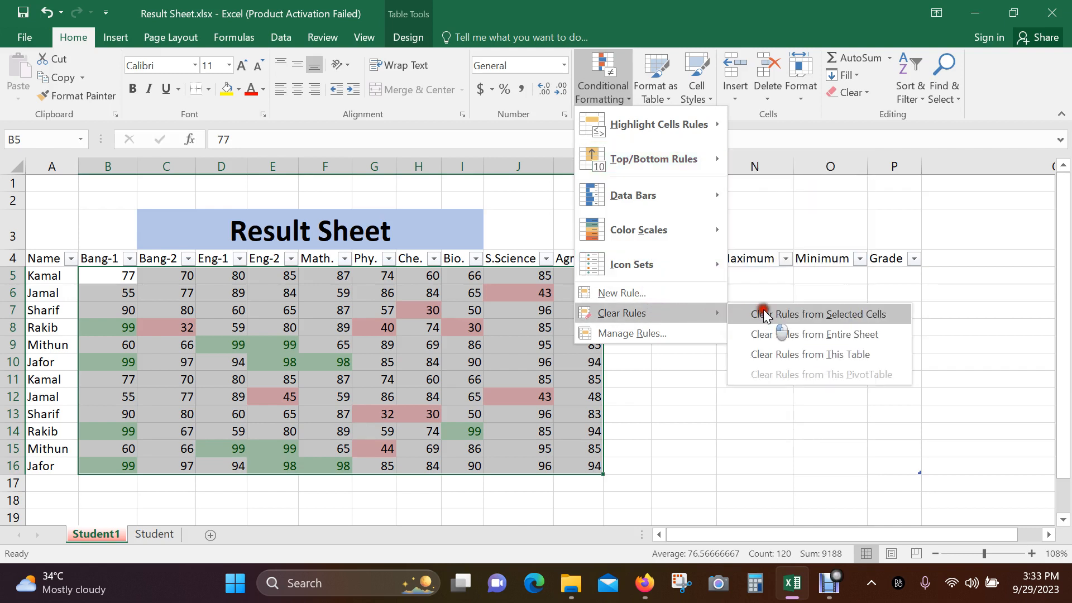
Try a Top 10% rule on the selected marks with Light Red Fill and Yellow Fill with Dark Yellow Text, and cancel it.
{"action": "left_click", "coordinate": [626, 101]}
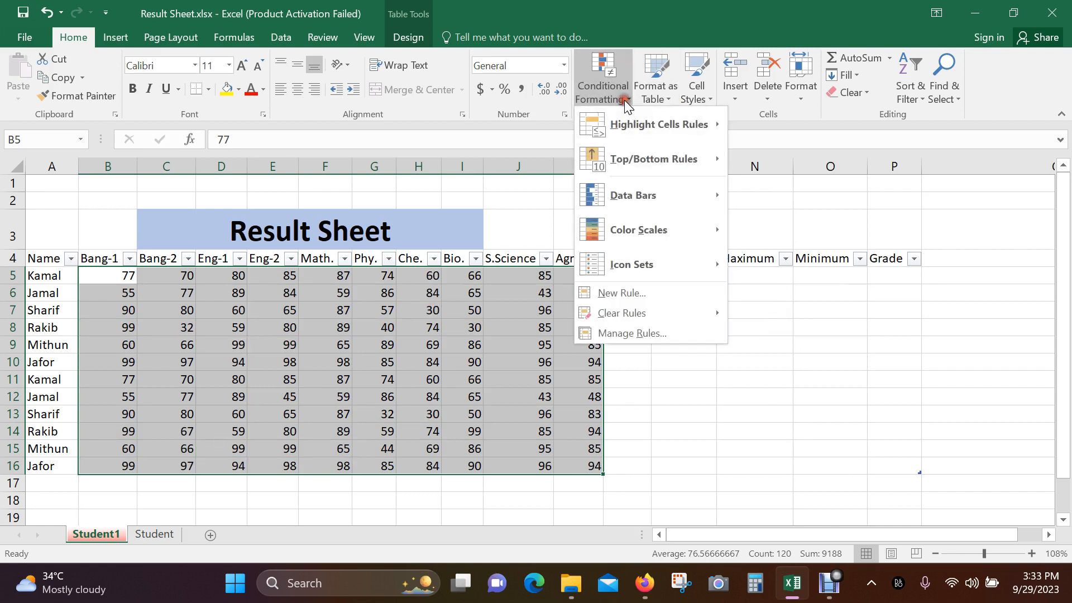
{"action": "mouse_move", "coordinate": [614, 124]}
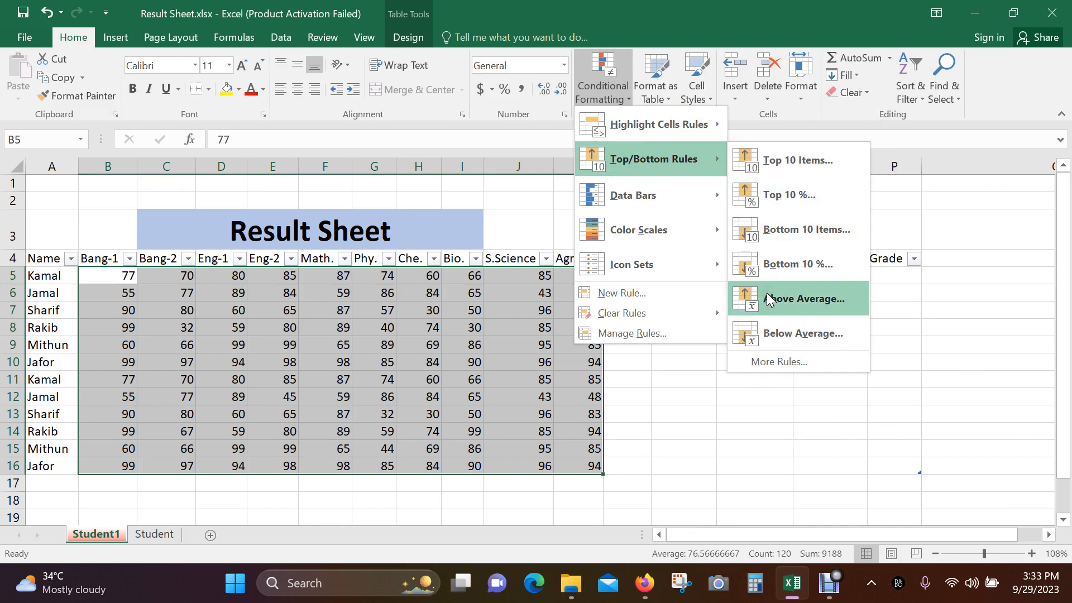
{"action": "left_click", "coordinate": [804, 195]}
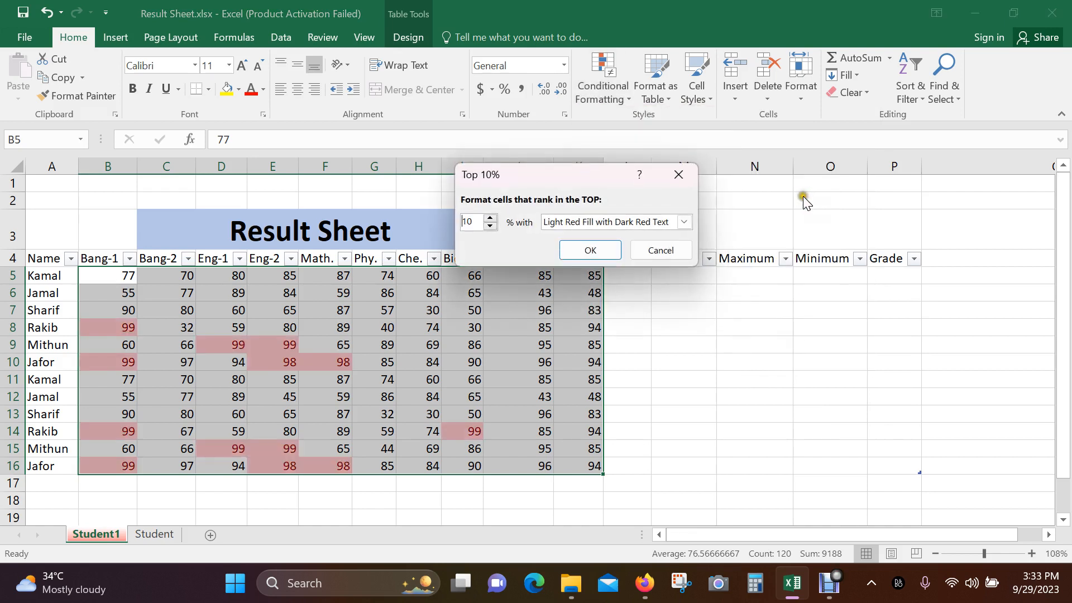
{"action": "left_click", "coordinate": [592, 222]}
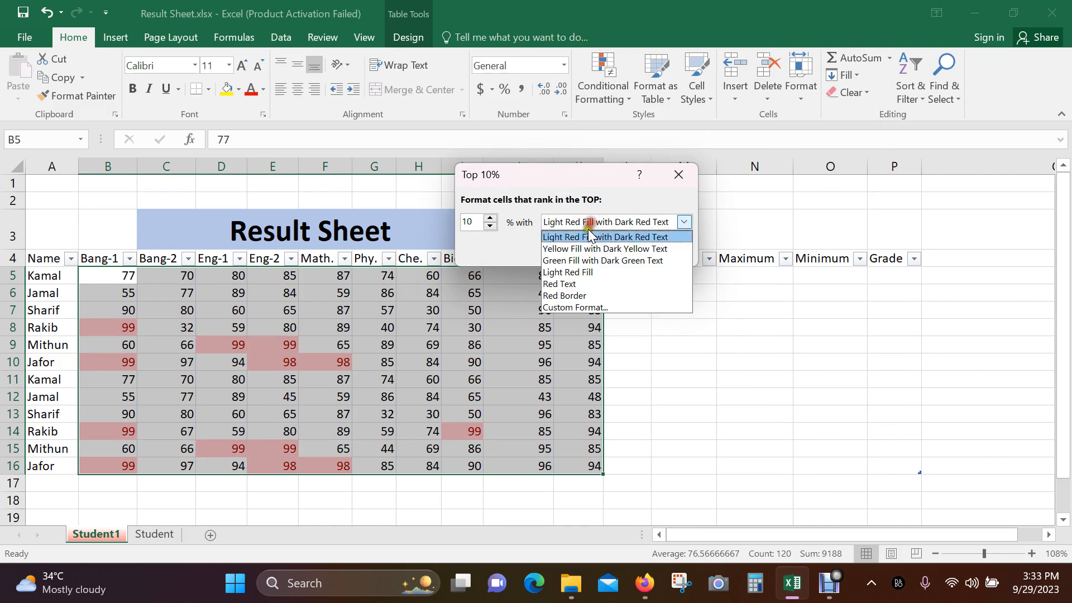
{"action": "left_click", "coordinate": [575, 272]}
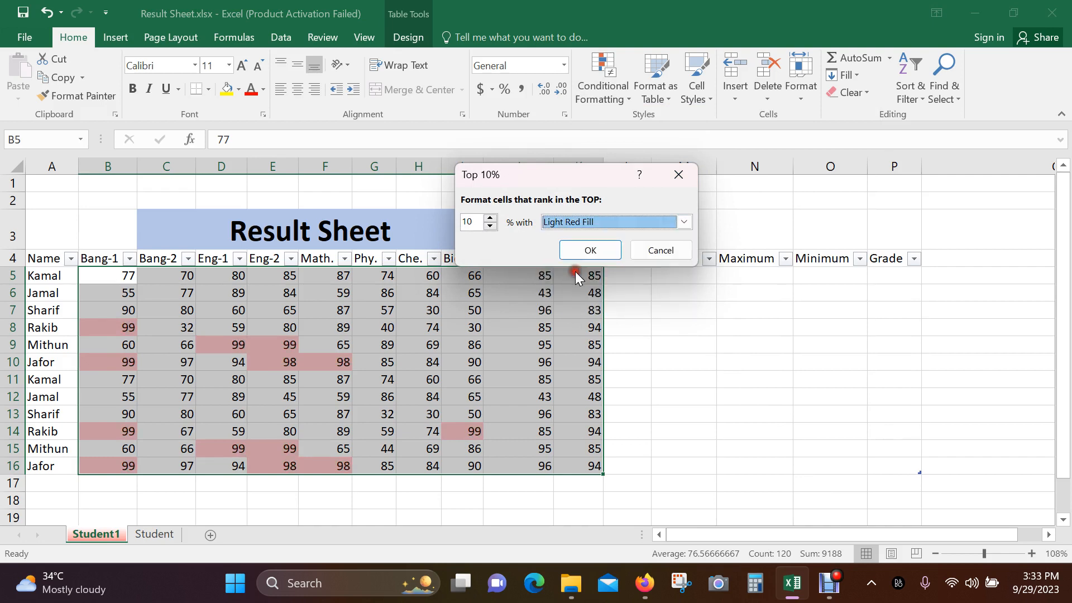
{"action": "left_click", "coordinate": [621, 221]}
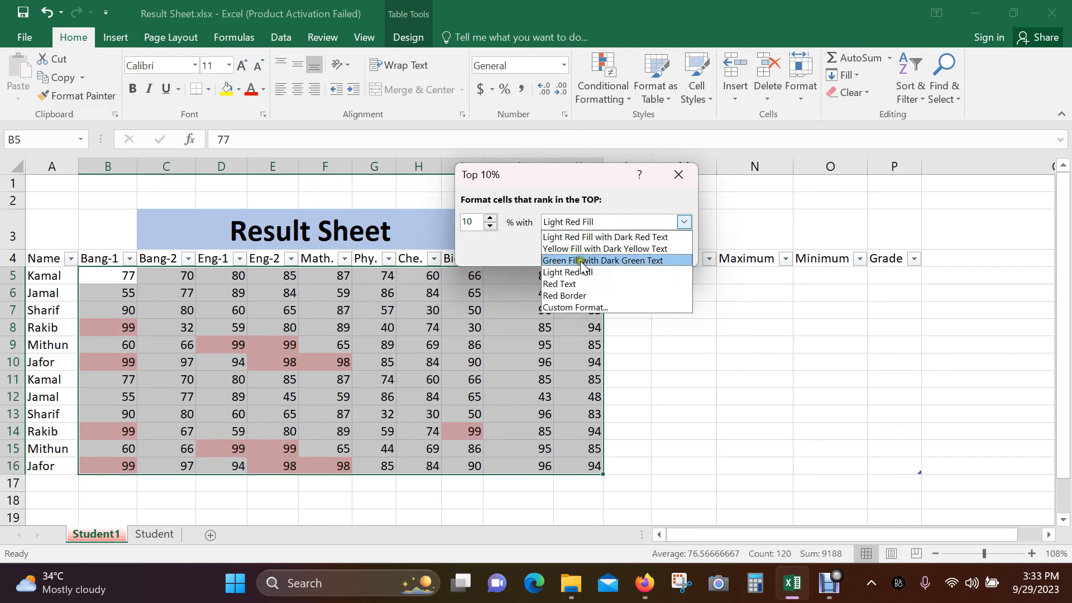
{"action": "left_click", "coordinate": [587, 248]}
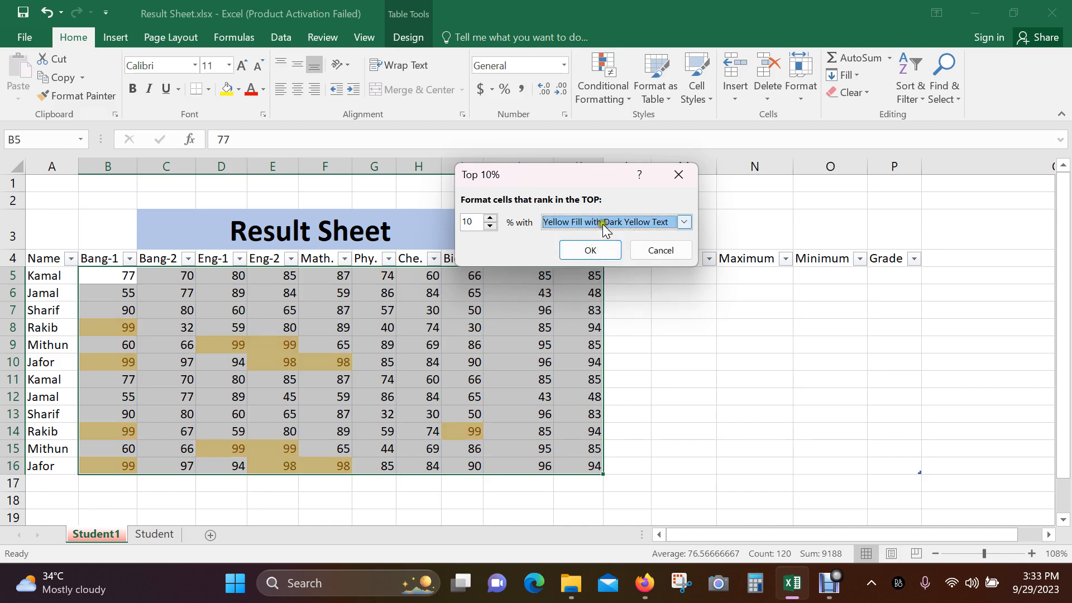
{"action": "mouse_move", "coordinate": [678, 251]}
{"action": "left_mouse_down"}
{"action": "mouse_move", "coordinate": [568, 246]}
{"action": "mouse_move", "coordinate": [654, 235]}
{"action": "mouse_move", "coordinate": [664, 250]}
{"action": "left_mouse_up"}
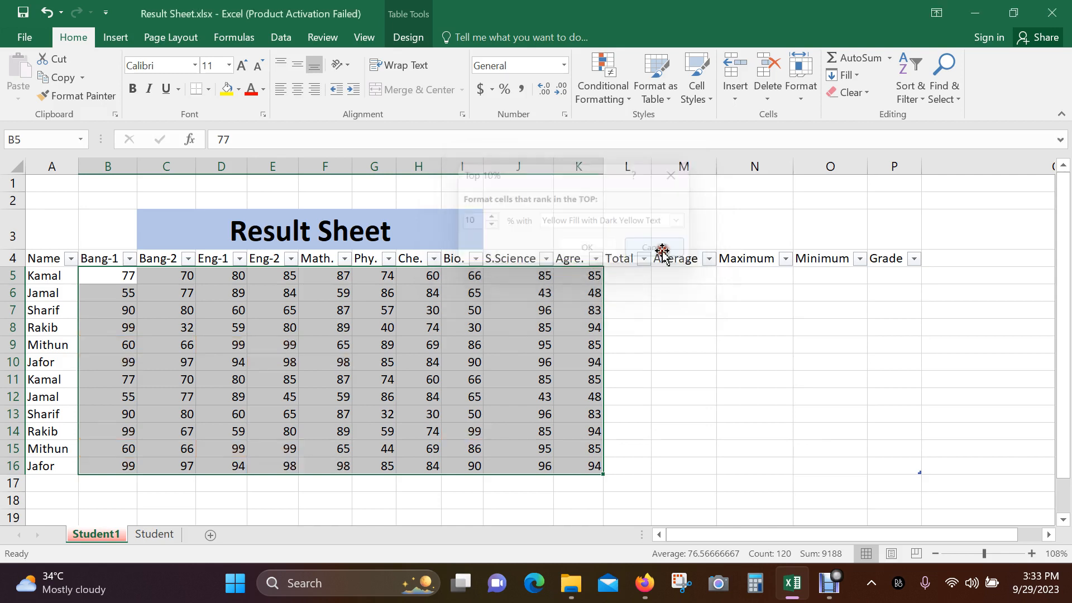
Preview the data bar styles on the selected marks and apply the purple gradient fill.
{"action": "left_click", "coordinate": [625, 96]}
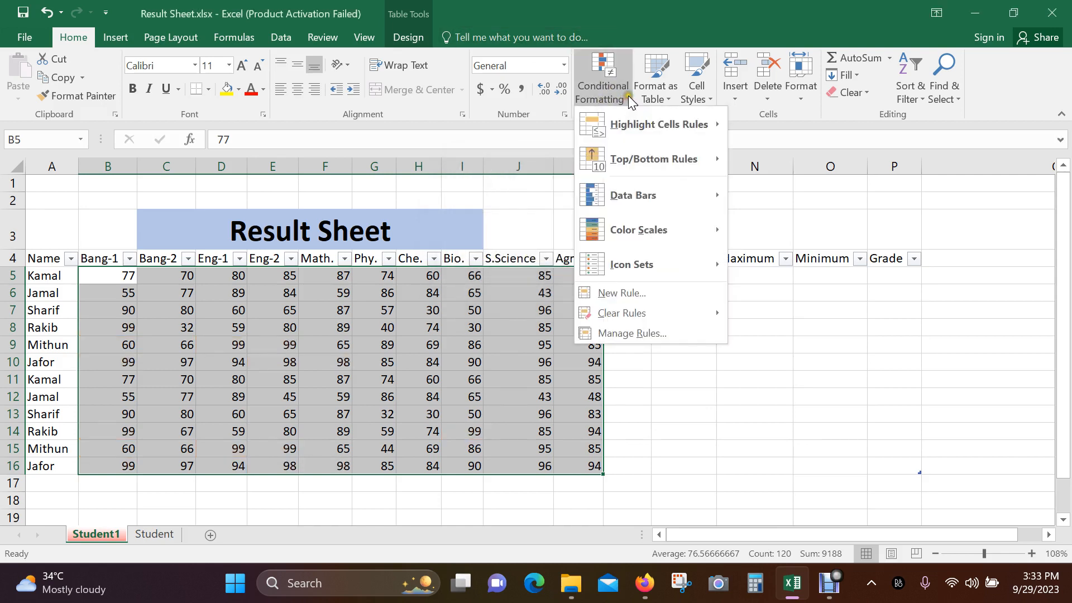
{"action": "mouse_move", "coordinate": [661, 195]}
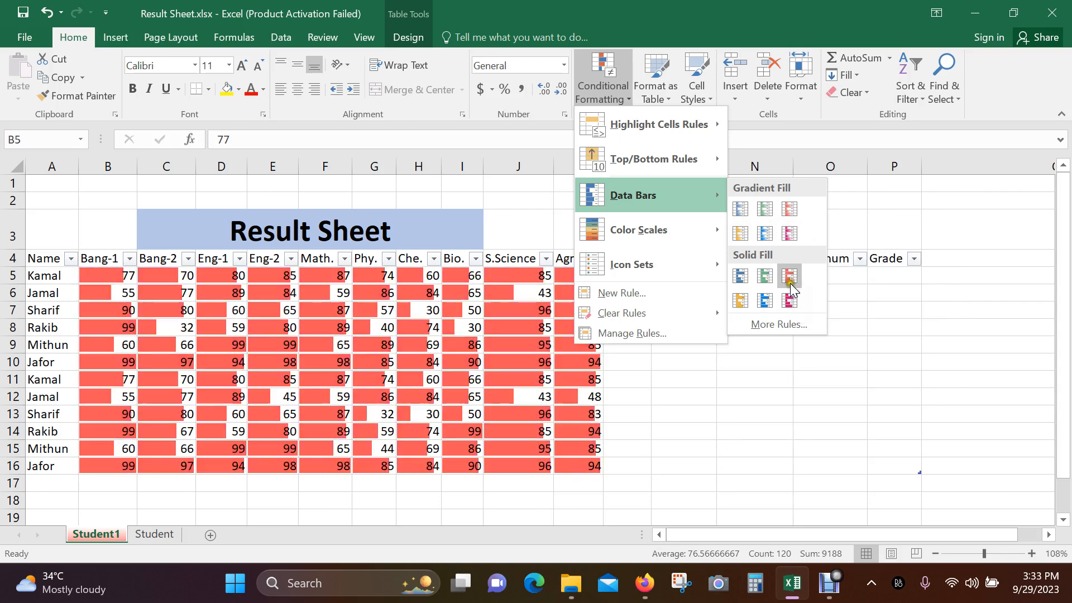
{"action": "left_click", "coordinate": [792, 238]}
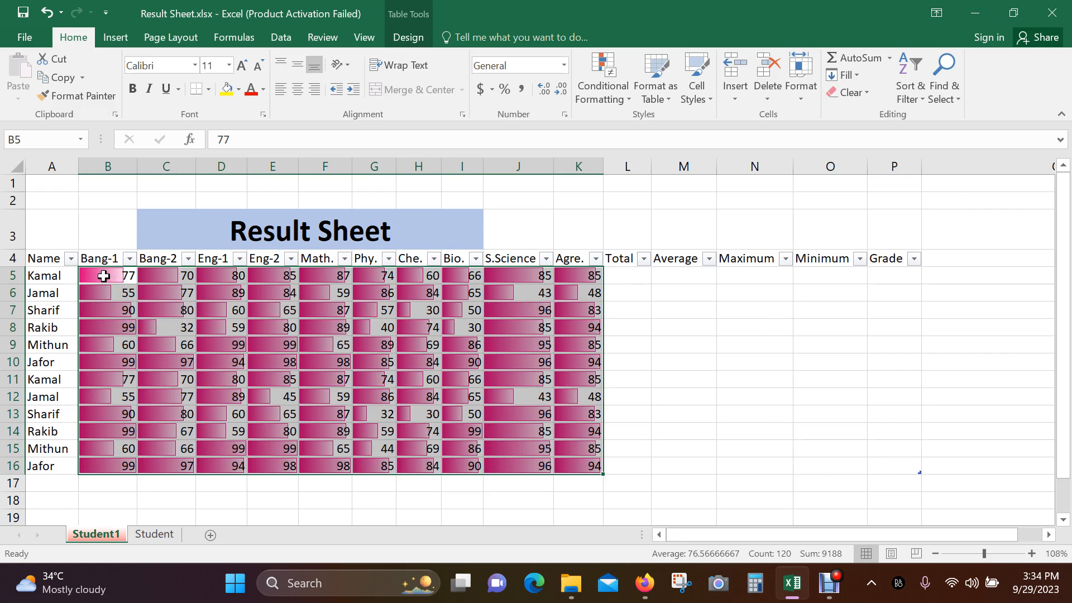
Select the marks in B5:K16 and clear the gradient data bars from them.
{"action": "left_click_drag", "start_coordinate": [104, 276], "coordinate": [586, 465]}
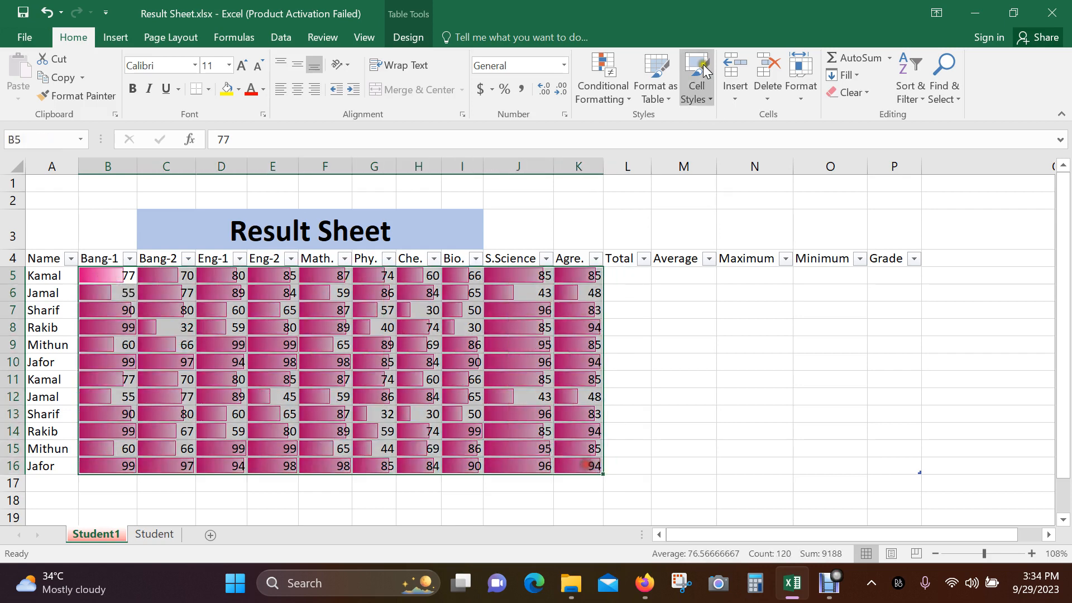
{"action": "left_click", "coordinate": [630, 100]}
{"action": "mouse_move", "coordinate": [702, 198]}
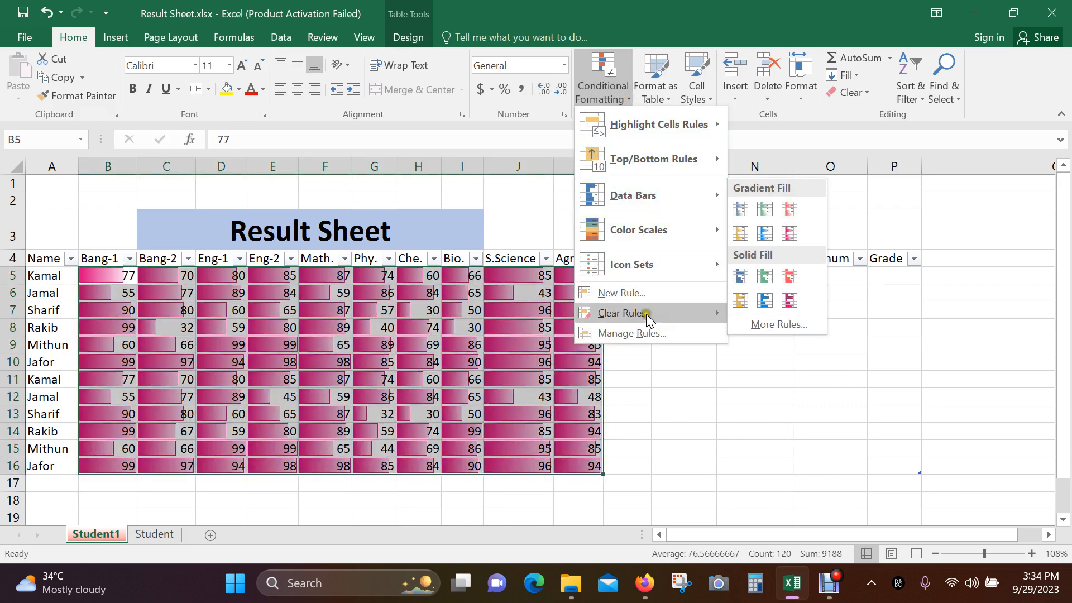
{"action": "mouse_move", "coordinate": [647, 315]}
{"action": "left_click", "coordinate": [814, 315]}
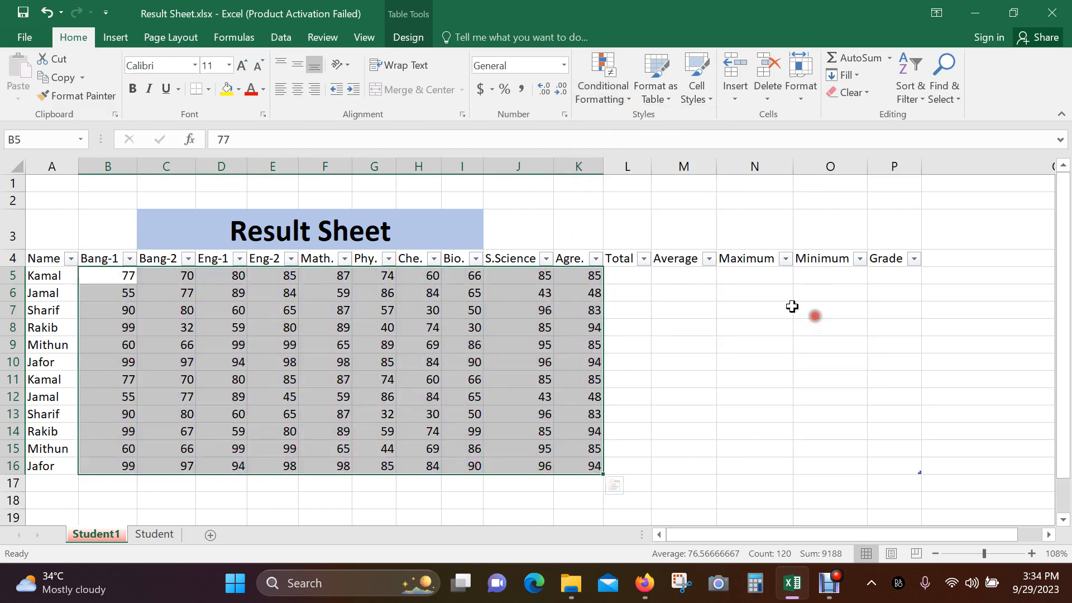
Create a custom data bar rule for the selected marks with a solid dark red fill and no border.
{"action": "left_click", "coordinate": [629, 99]}
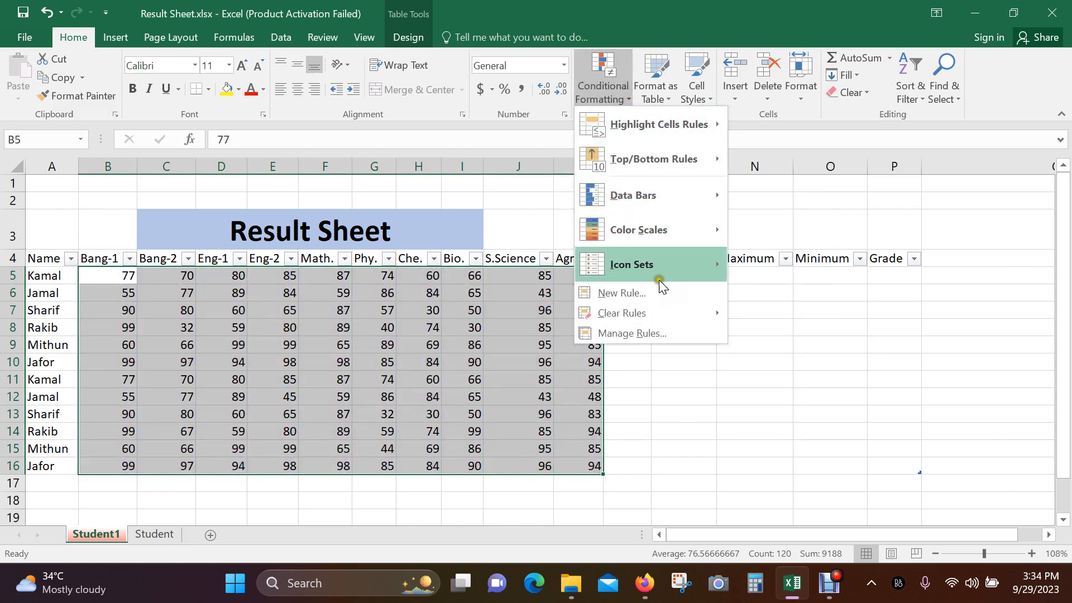
{"action": "mouse_move", "coordinate": [672, 196]}
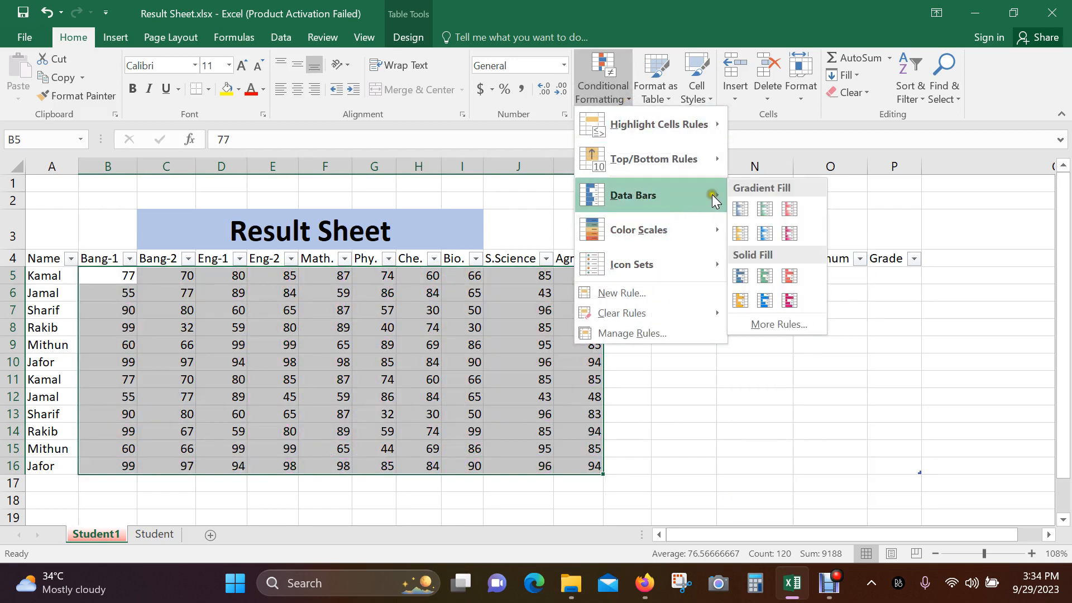
{"action": "left_click", "coordinate": [771, 324]}
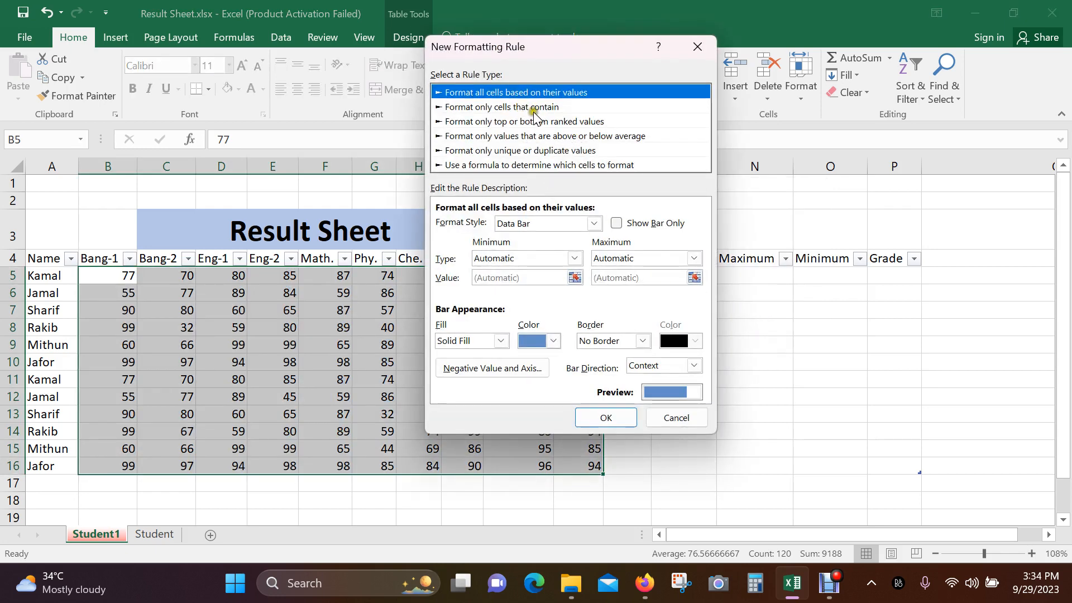
{"action": "left_click_drag", "start_coordinate": [524, 50], "coordinate": [722, 115]}
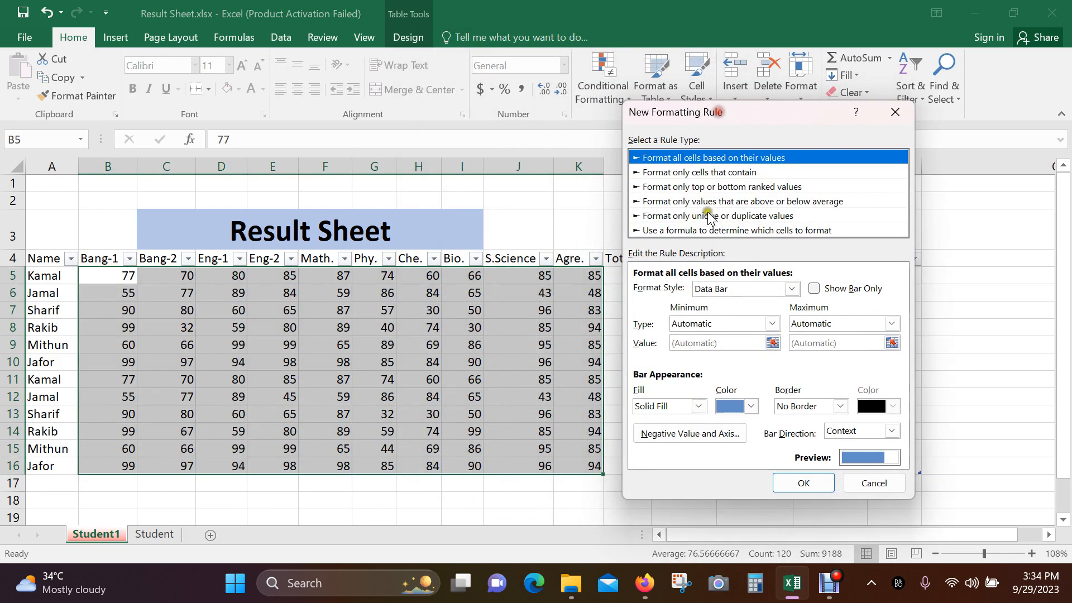
{"action": "left_click", "coordinate": [751, 407]}
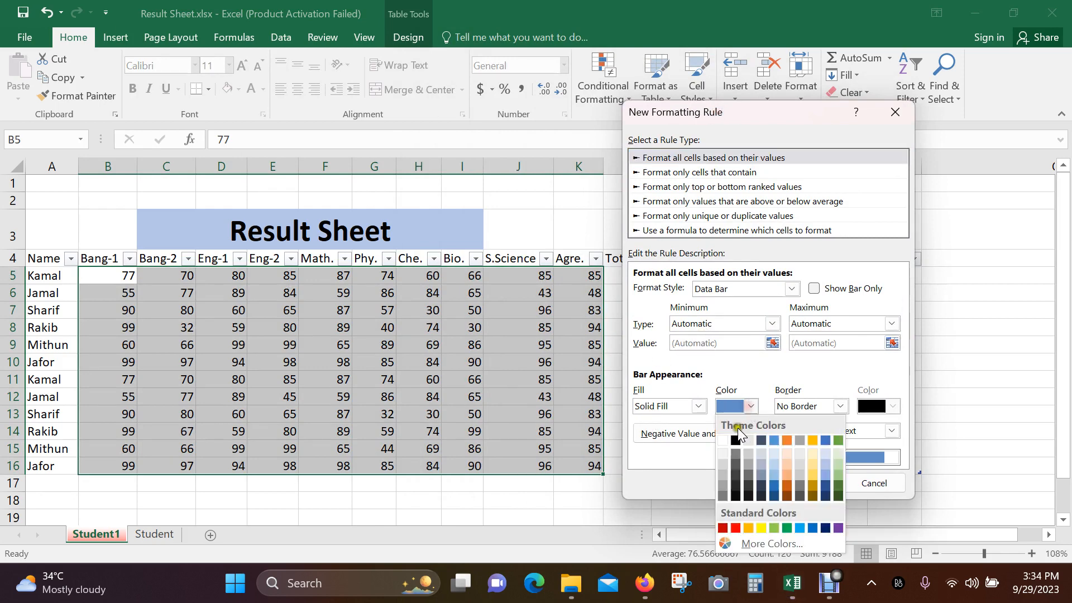
{"action": "left_click", "coordinate": [723, 527]}
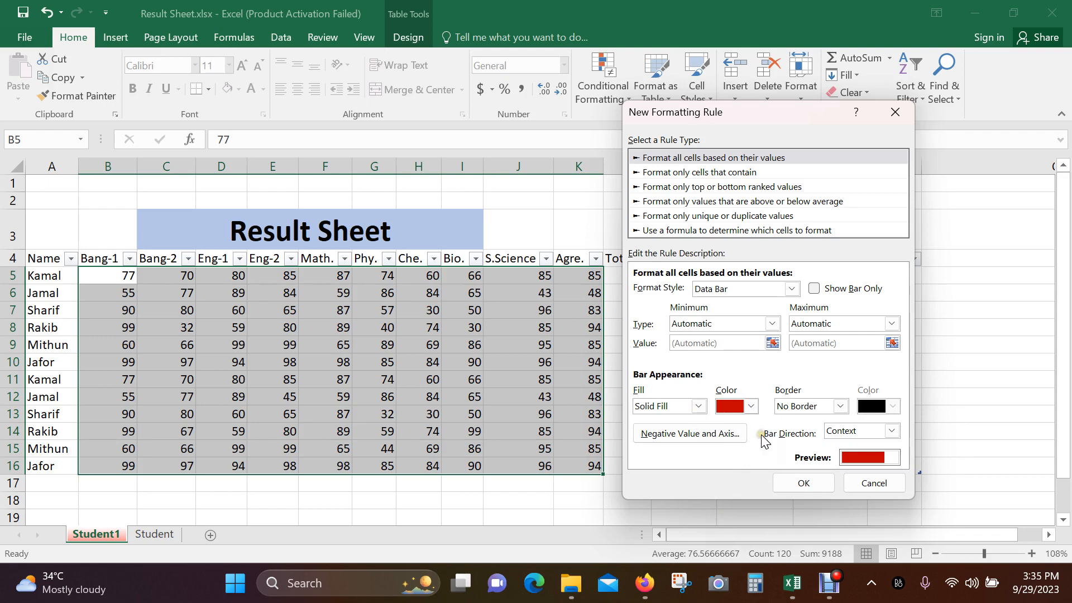
{"action": "left_click", "coordinate": [819, 484]}
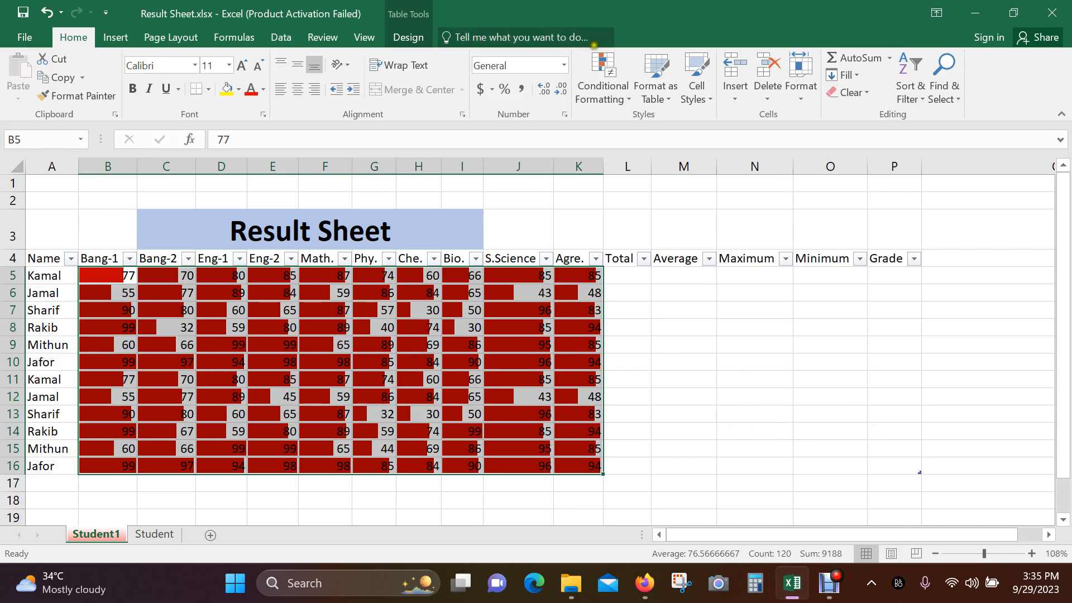
Clear the custom dark red data bar rule from the selected marks.
{"action": "left_click", "coordinate": [631, 97]}
{"action": "mouse_move", "coordinate": [720, 311]}
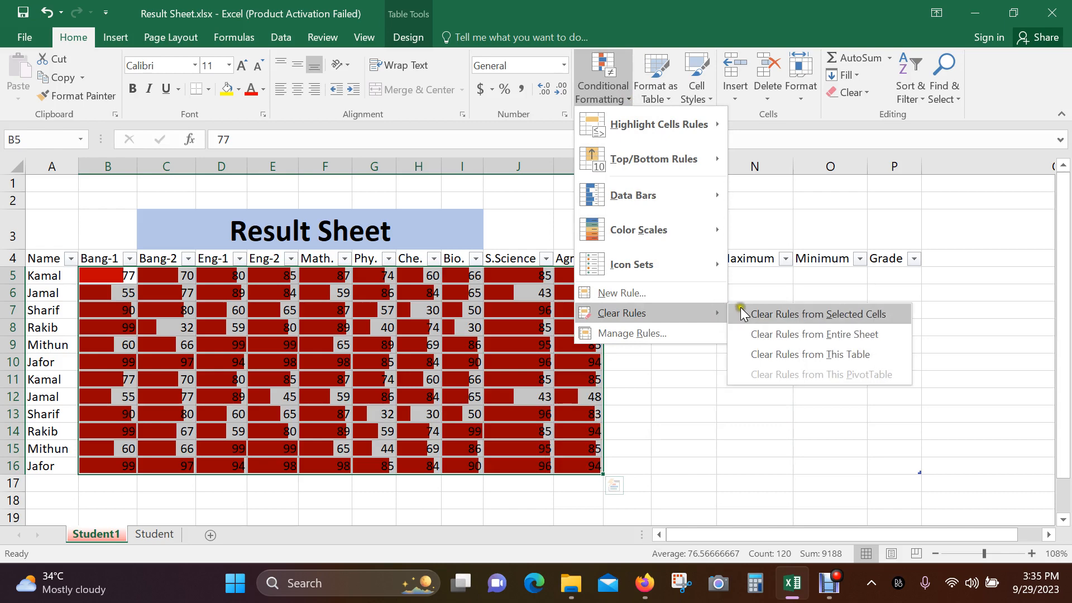
{"action": "left_click", "coordinate": [788, 317]}
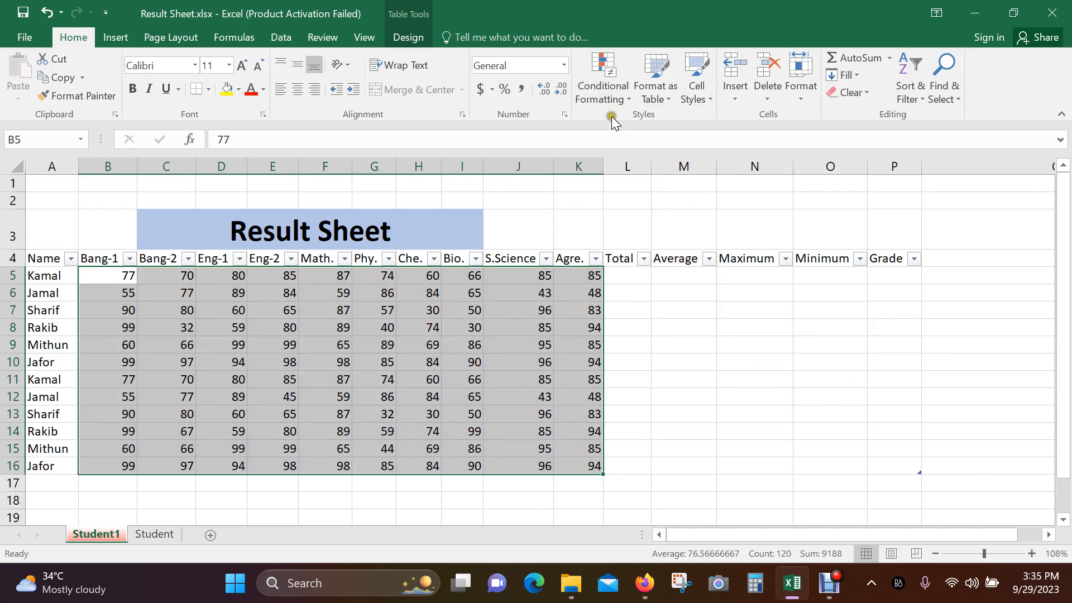
Apply the Red - White - Green color scale to the selected marks.
{"action": "left_click", "coordinate": [621, 101]}
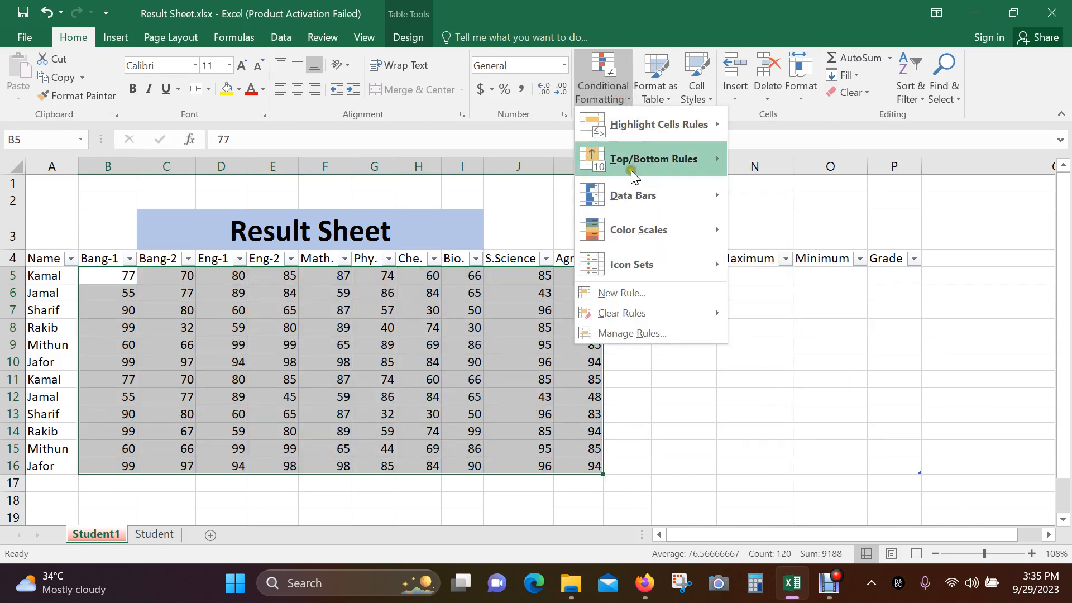
{"action": "mouse_move", "coordinate": [659, 239]}
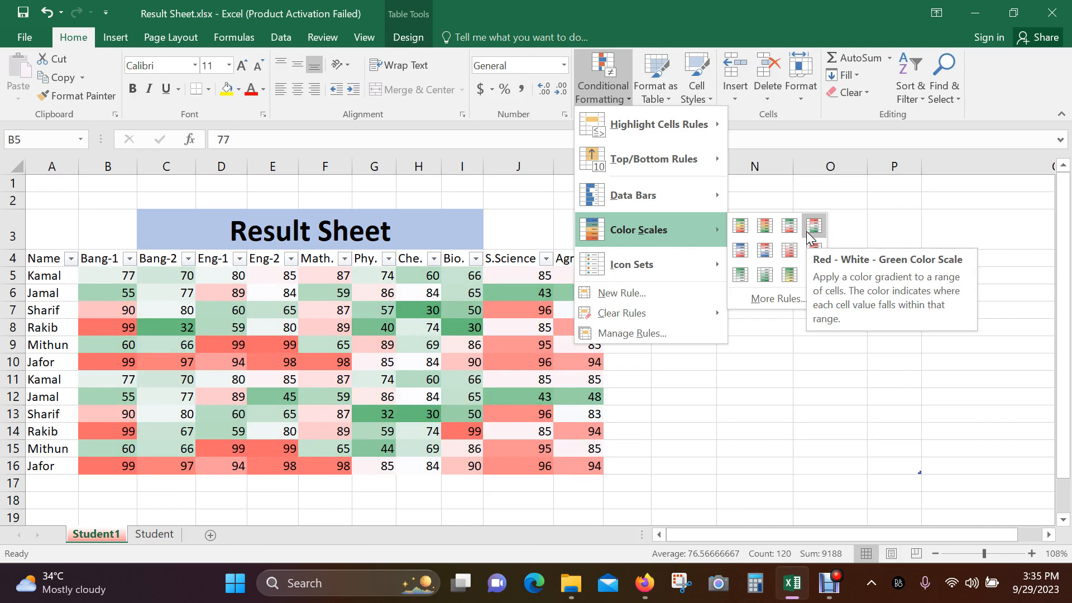
{"action": "left_click", "coordinate": [812, 228]}
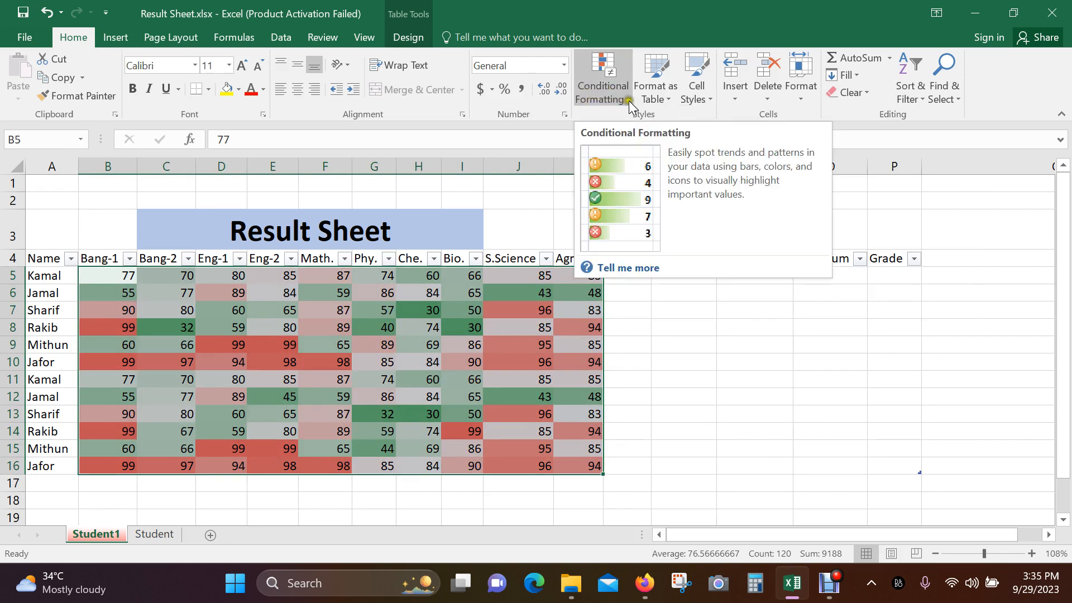
Clear the color scale rule from the selected marks.
{"action": "left_click", "coordinate": [591, 95]}
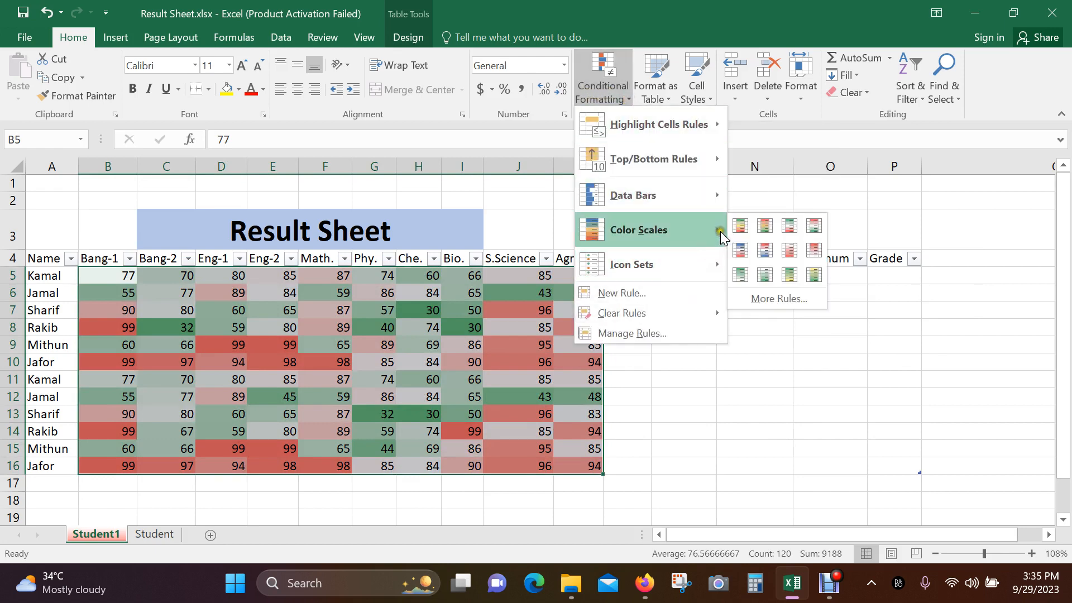
{"action": "mouse_move", "coordinate": [673, 276]}
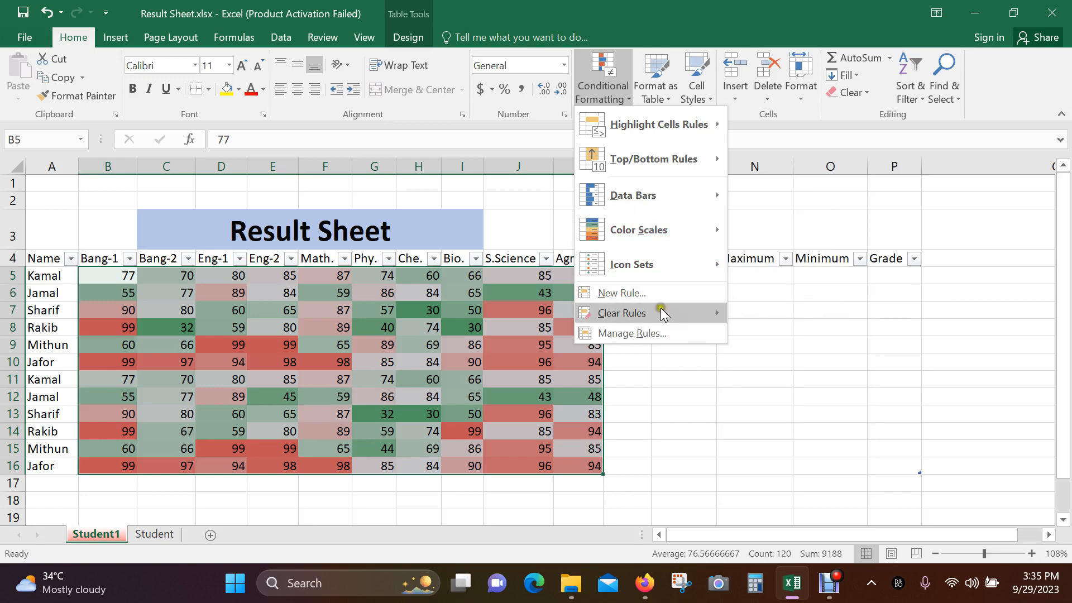
{"action": "mouse_move", "coordinate": [662, 313]}
{"action": "left_click", "coordinate": [793, 312]}
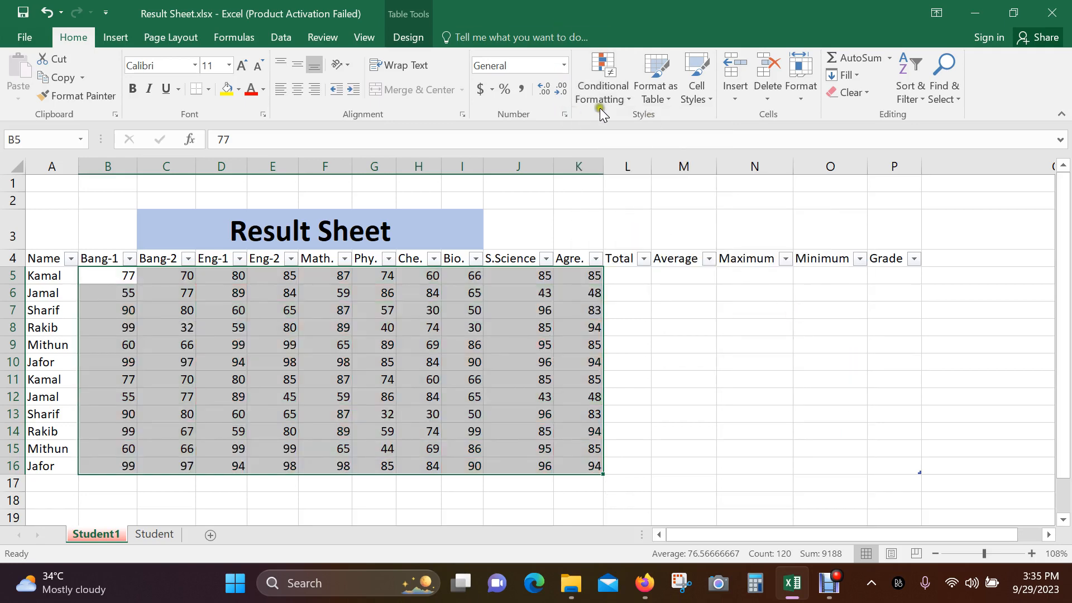
Preview the icon sets on the selected marks and apply the circled check, exclamation and cross indicators.
{"action": "left_click", "coordinate": [615, 96]}
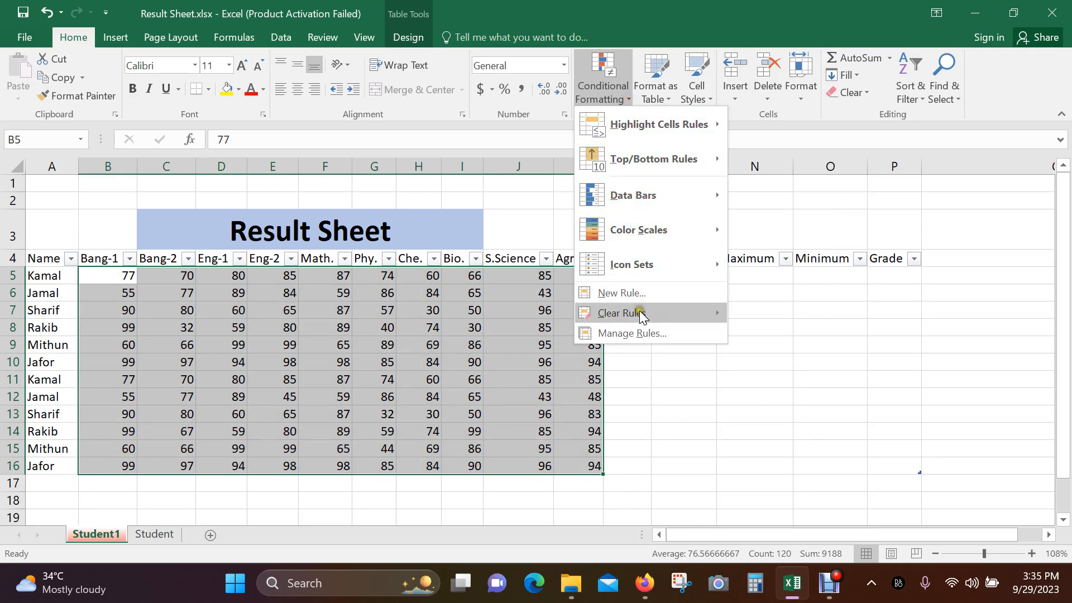
{"action": "mouse_move", "coordinate": [645, 272]}
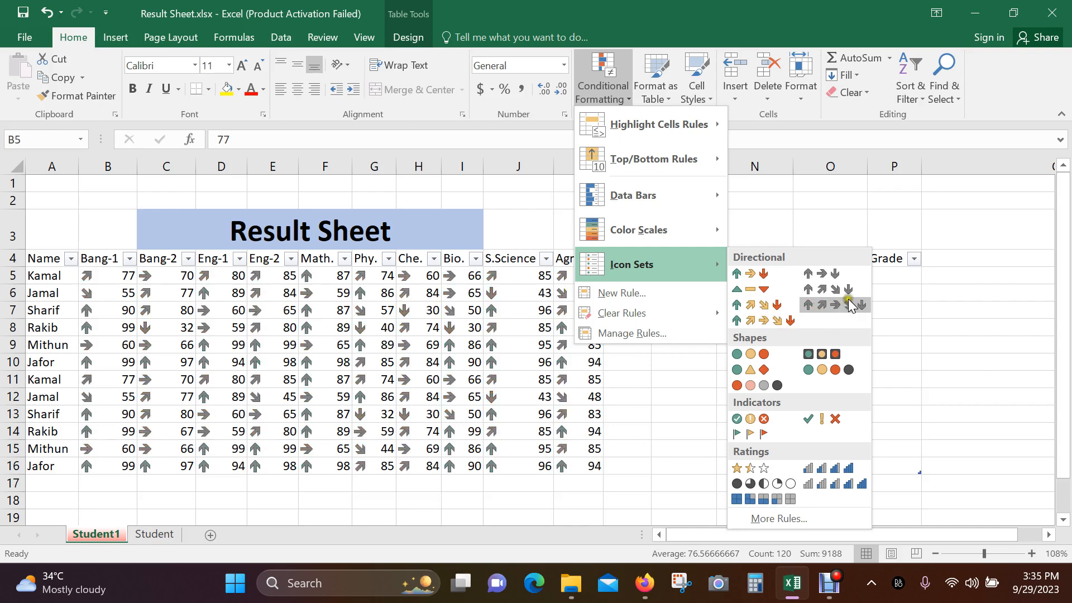
{"action": "left_click", "coordinate": [764, 420]}
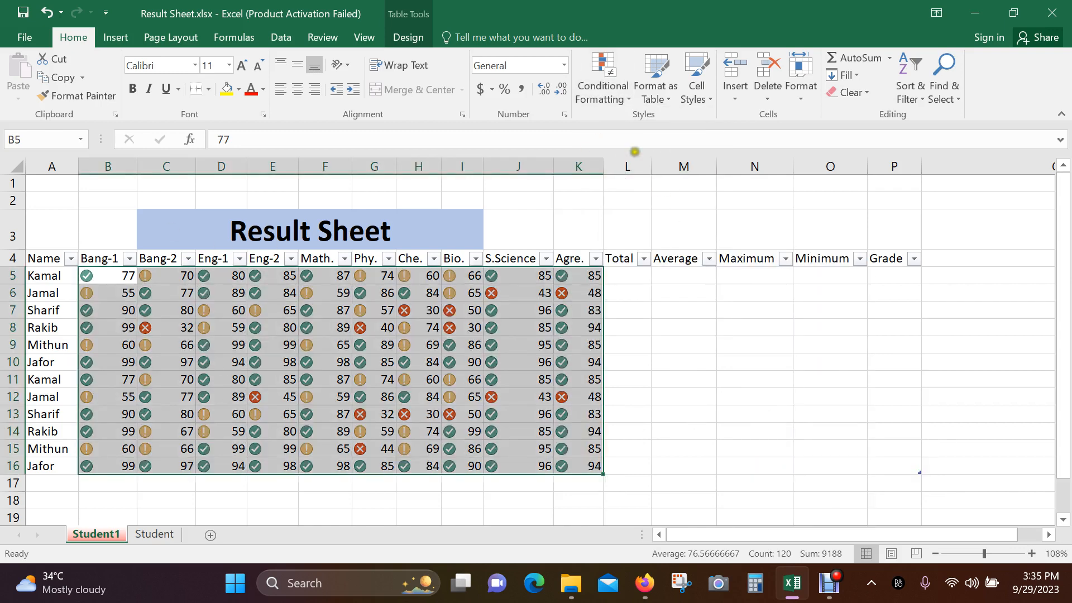
Clear the indicator icon set from the marks.
{"action": "left_click", "coordinate": [623, 98]}
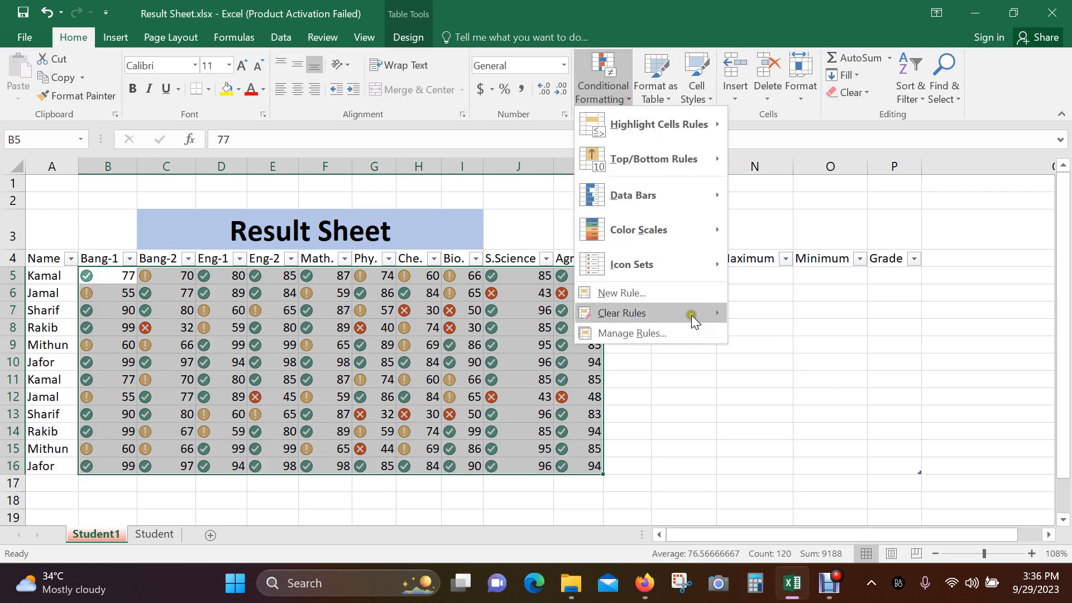
{"action": "mouse_move", "coordinate": [693, 315]}
{"action": "left_click", "coordinate": [792, 354]}
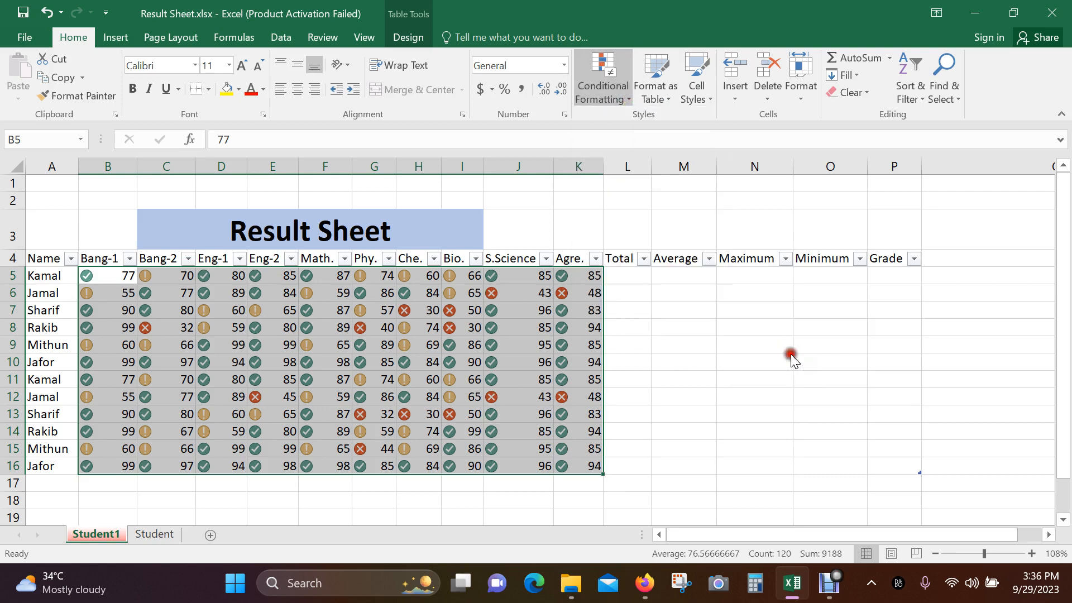
Start a custom icon set rule for the selected marks and use a green check mark for the highest values.
{"action": "left_click", "coordinate": [622, 87]}
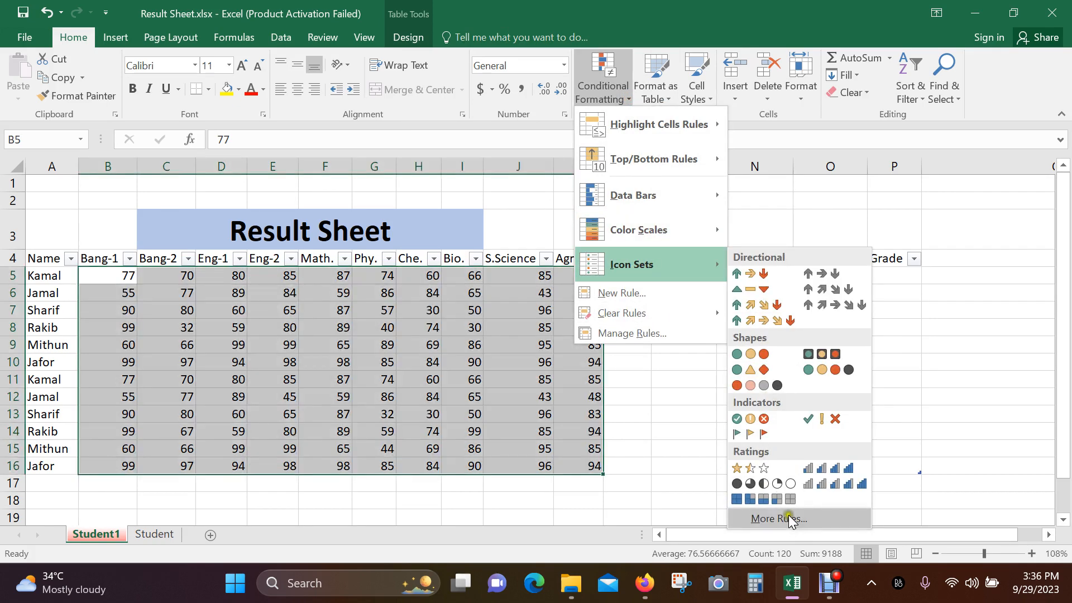
{"action": "left_click", "coordinate": [789, 519]}
{"action": "left_click_drag", "start_coordinate": [606, 124], "coordinate": [677, 122]}
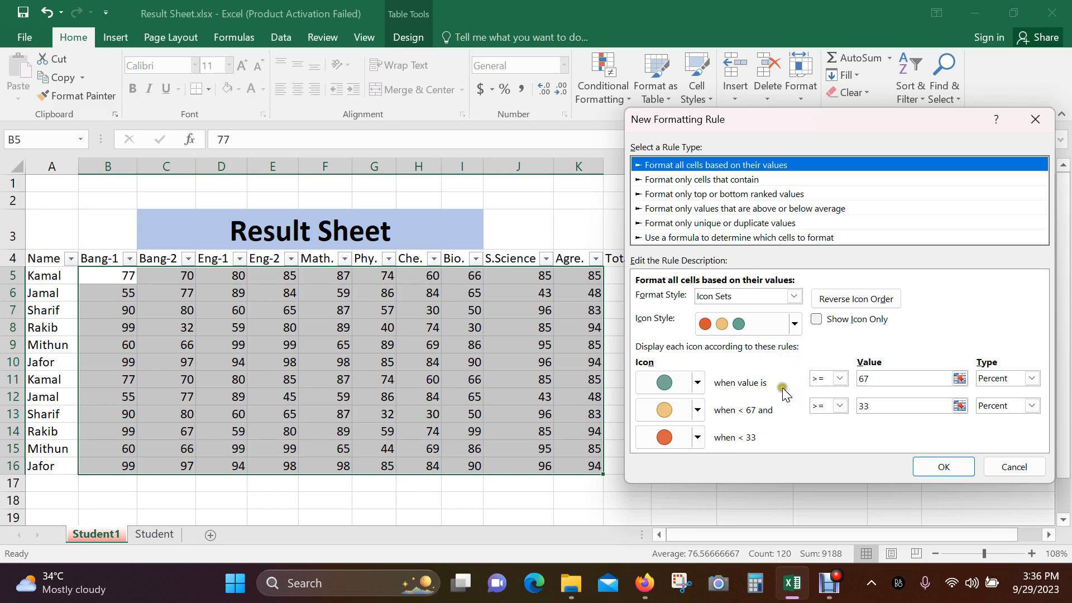
{"action": "left_click", "coordinate": [698, 383]}
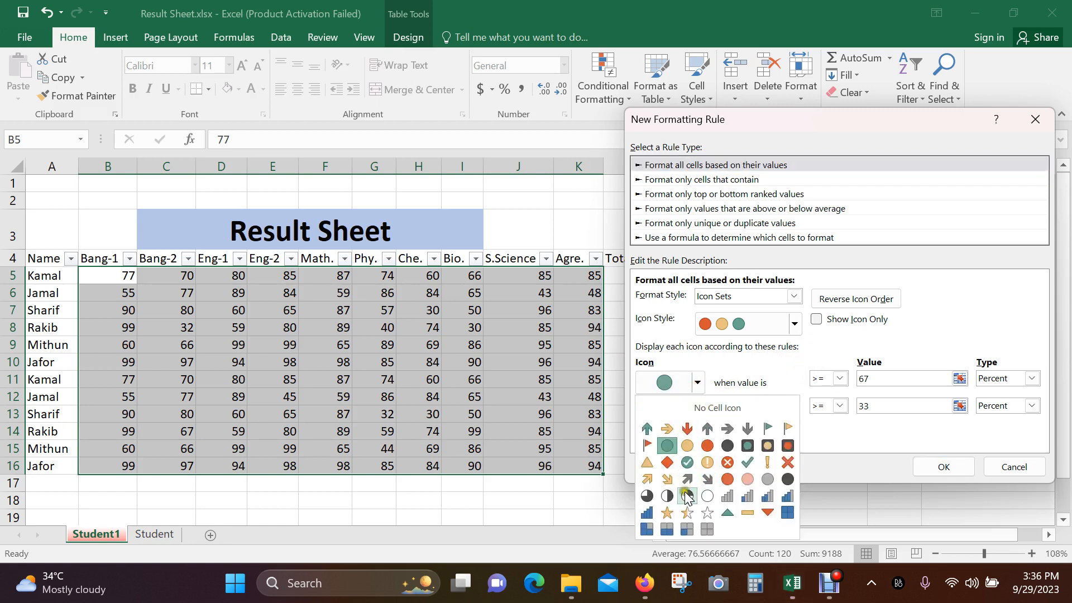
{"action": "left_click", "coordinate": [750, 463]}
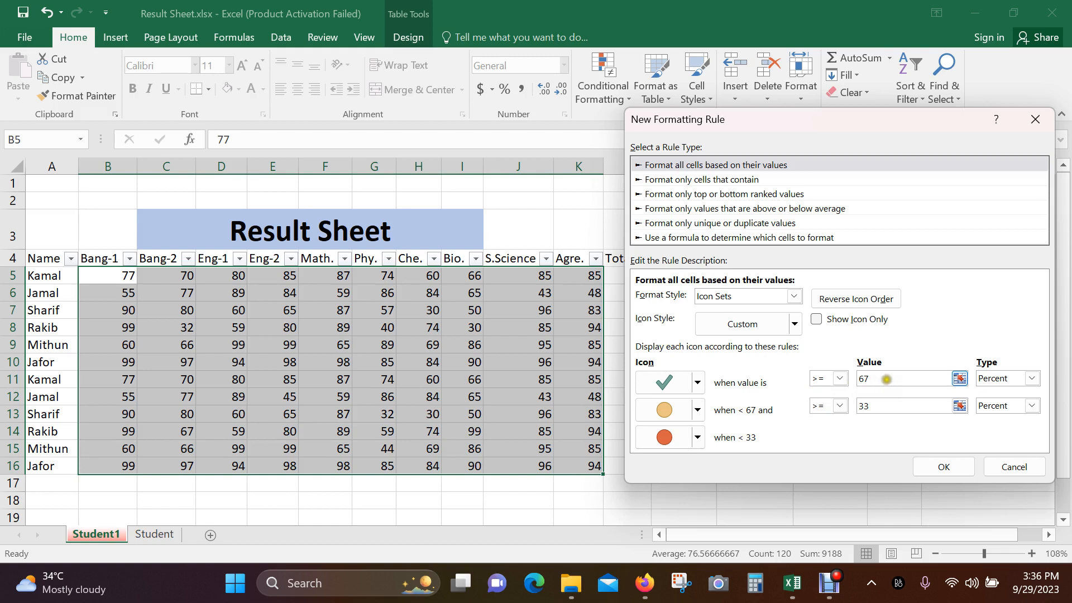
Try to set the green check mark's threshold to 90 with the Percent type.
{"action": "double_click", "coordinate": [891, 380]}
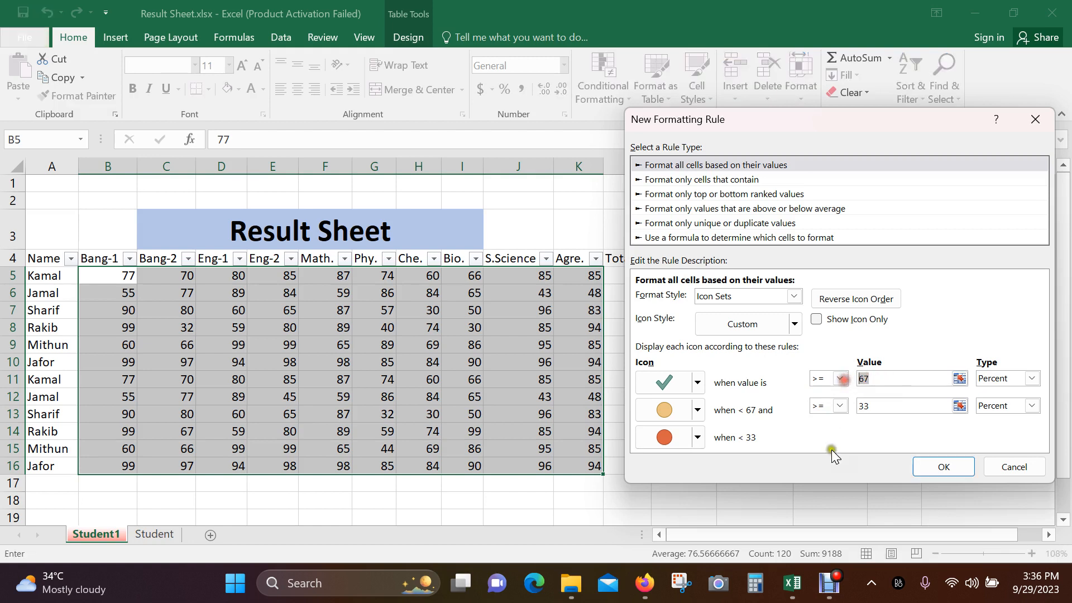
{"action": "type", "text": "90"}
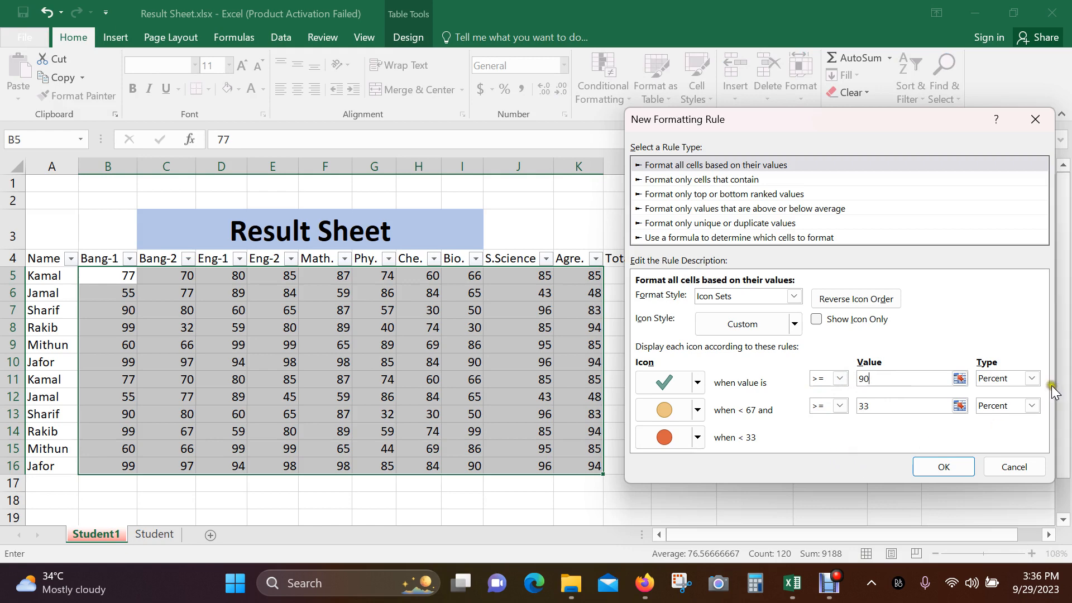
{"action": "left_click", "coordinate": [1020, 378]}
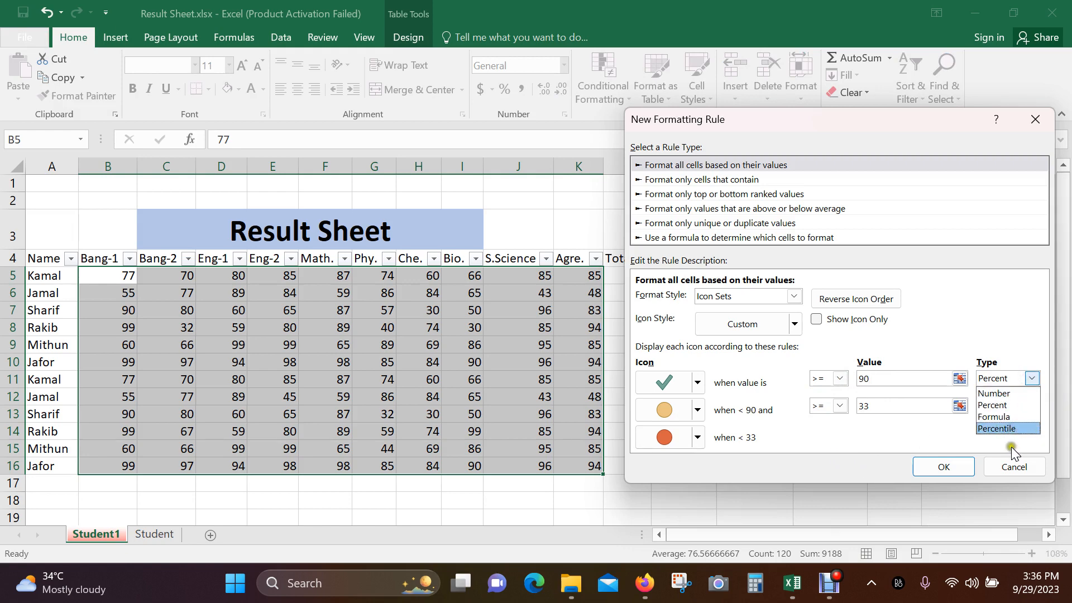
{"action": "left_click", "coordinate": [994, 406]}
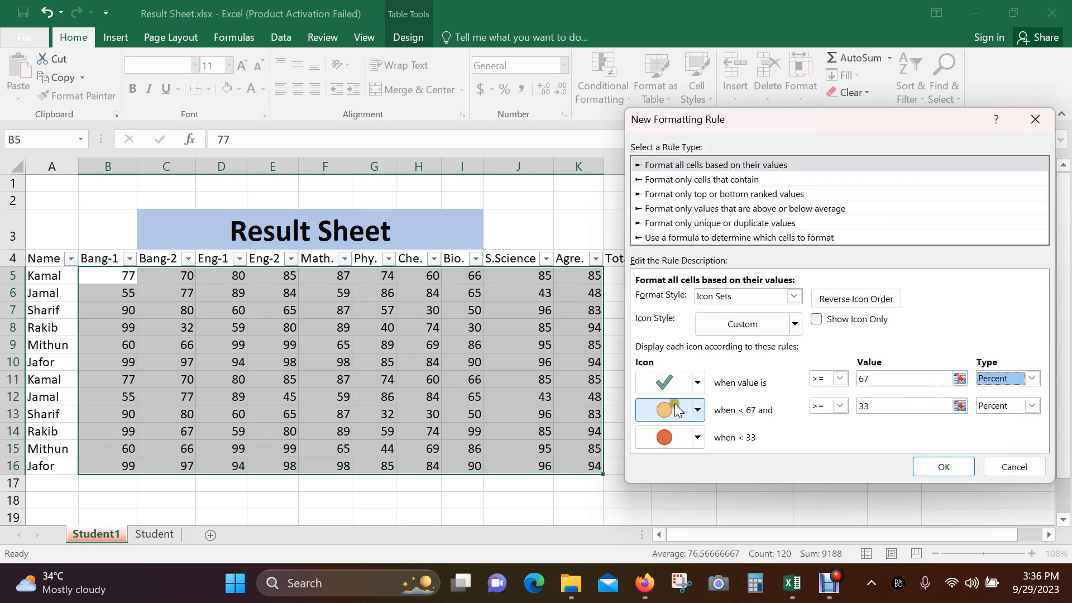
Change the middle icon of the rule to a circled red cross.
{"action": "left_click", "coordinate": [699, 412]}
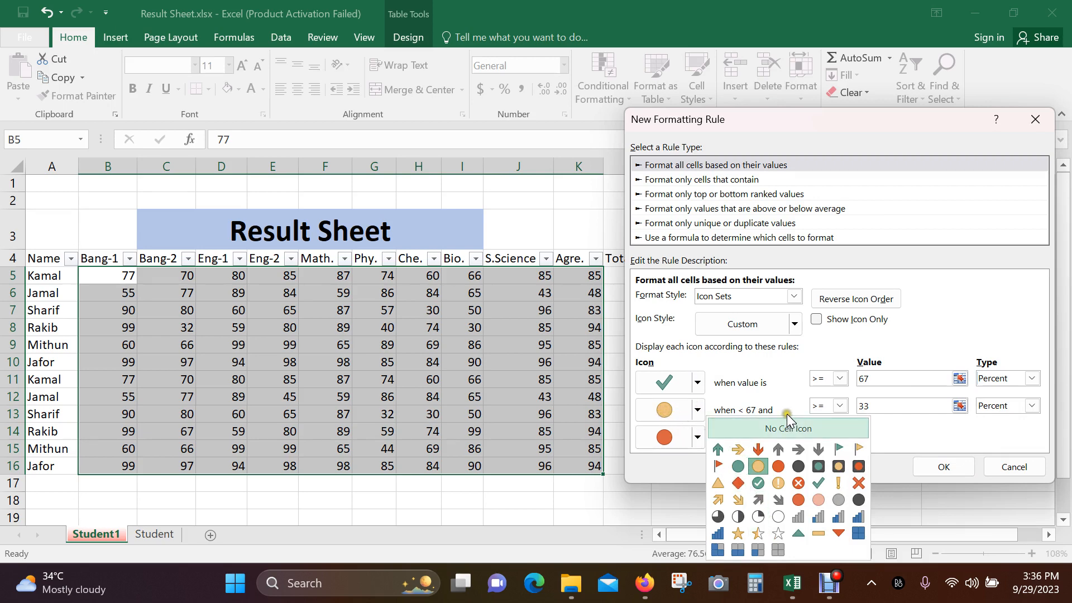
{"action": "left_click", "coordinate": [799, 485]}
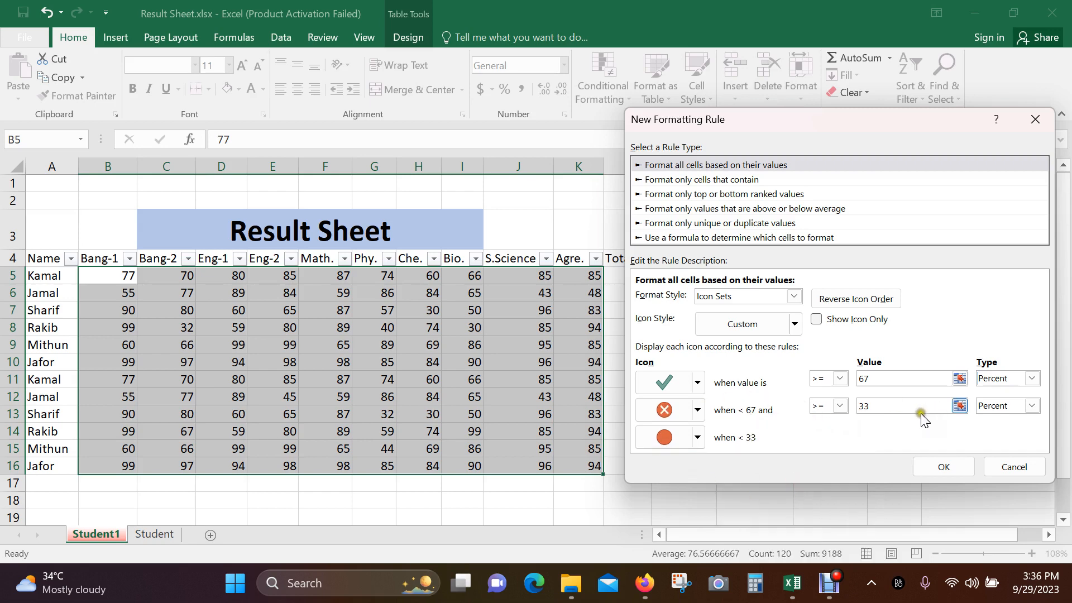
{"action": "left_click", "coordinate": [885, 406]}
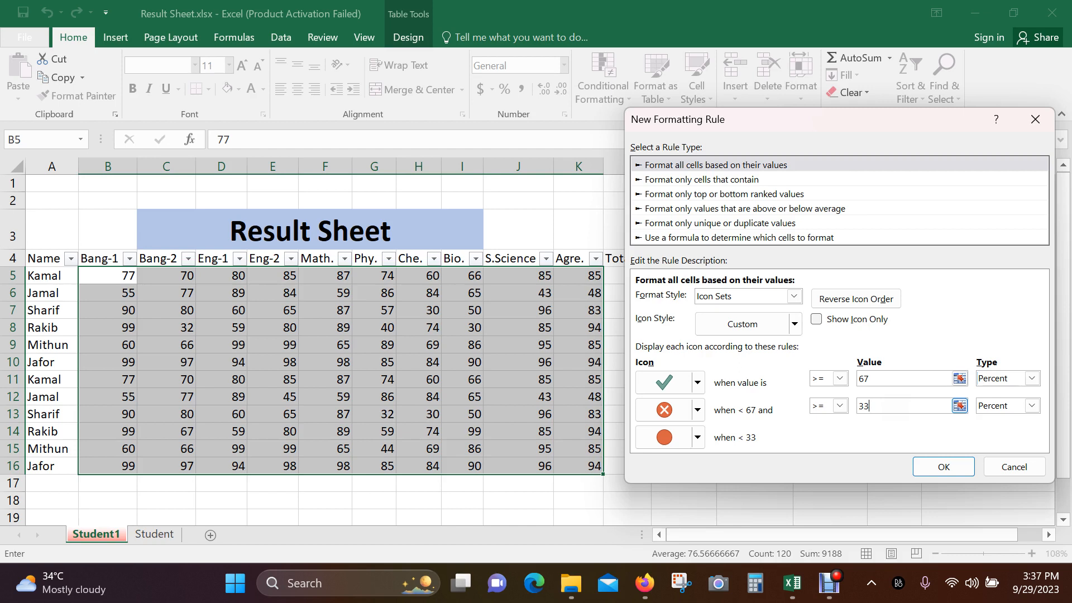
{"action": "left_click", "coordinate": [668, 409]}
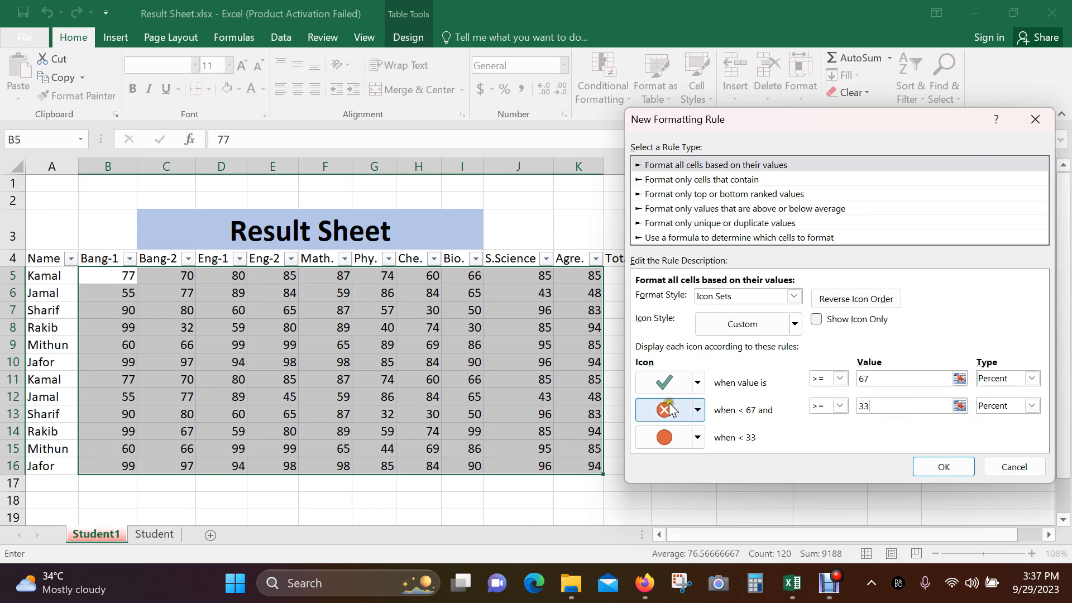
{"action": "left_click", "coordinate": [729, 448]}
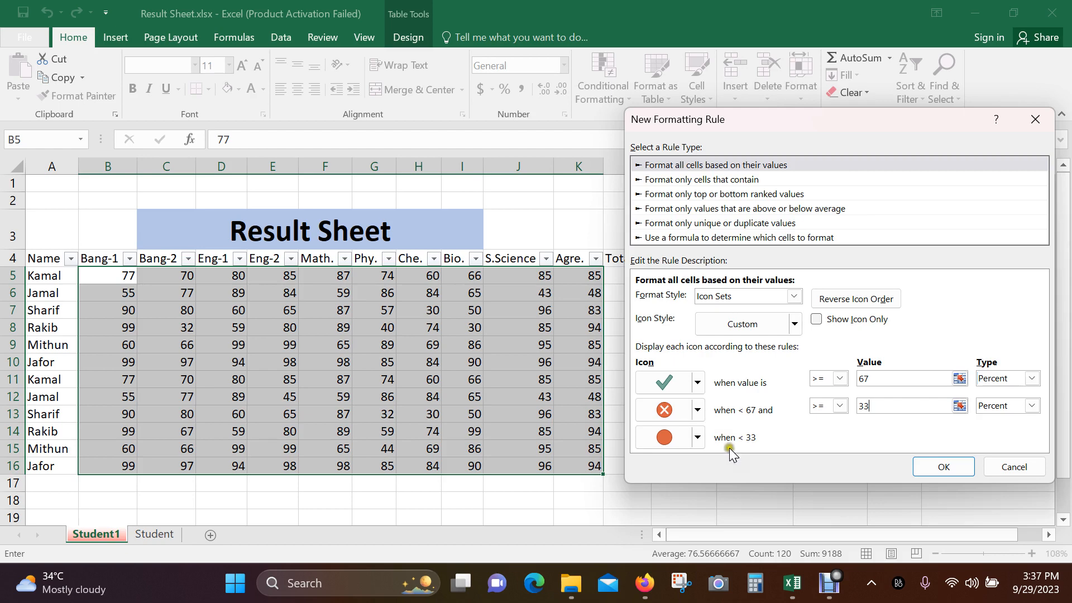
Set the value type of both icon thresholds to Number.
{"action": "left_click", "coordinate": [1007, 414]}
{"action": "left_click", "coordinate": [1003, 425]}
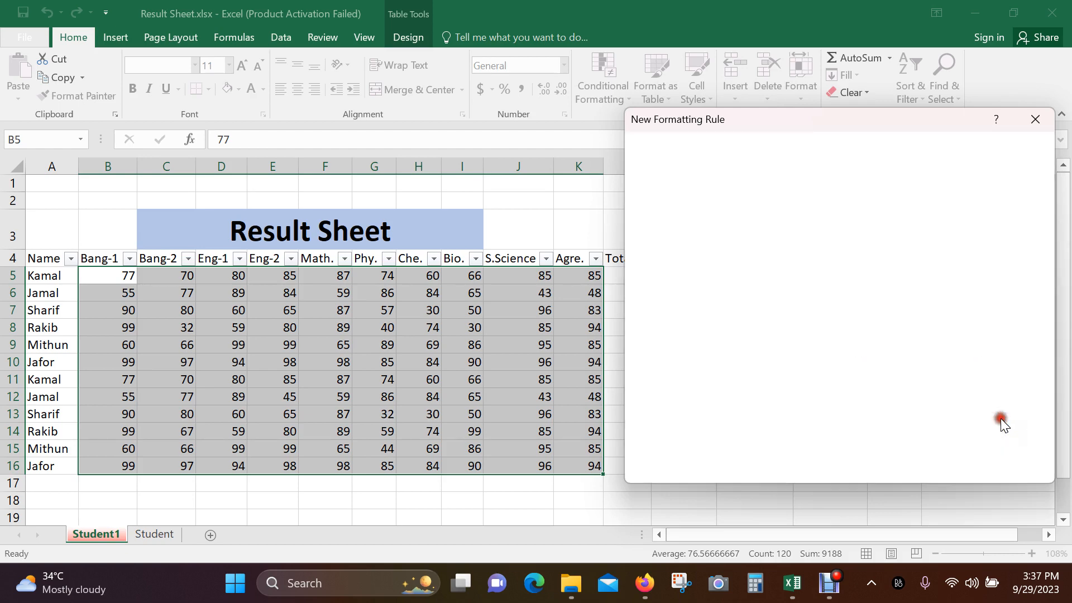
{"action": "left_click", "coordinate": [1005, 378]}
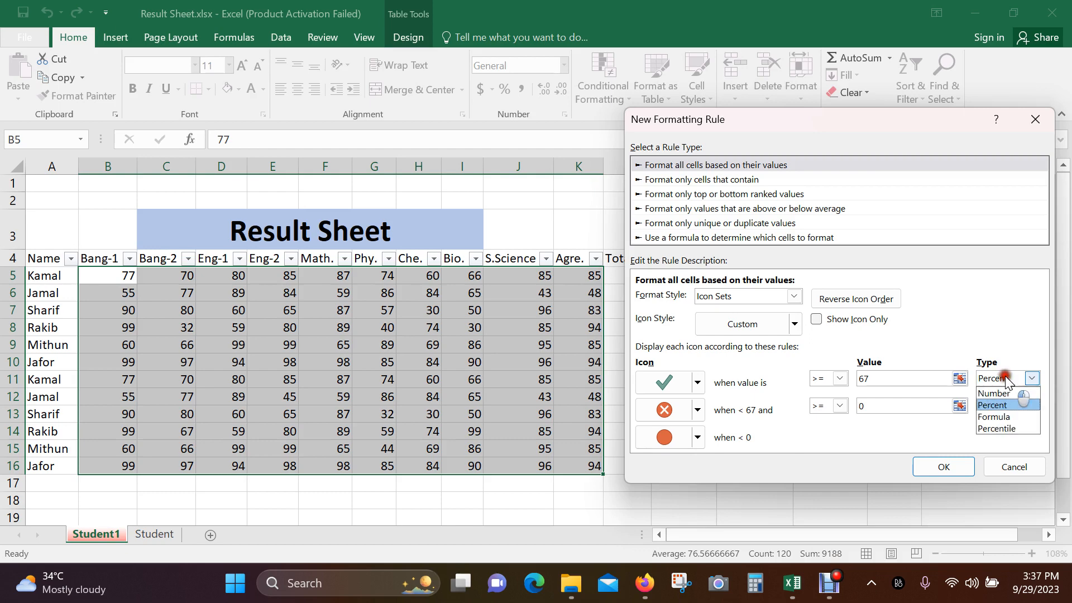
{"action": "left_click", "coordinate": [888, 380]}
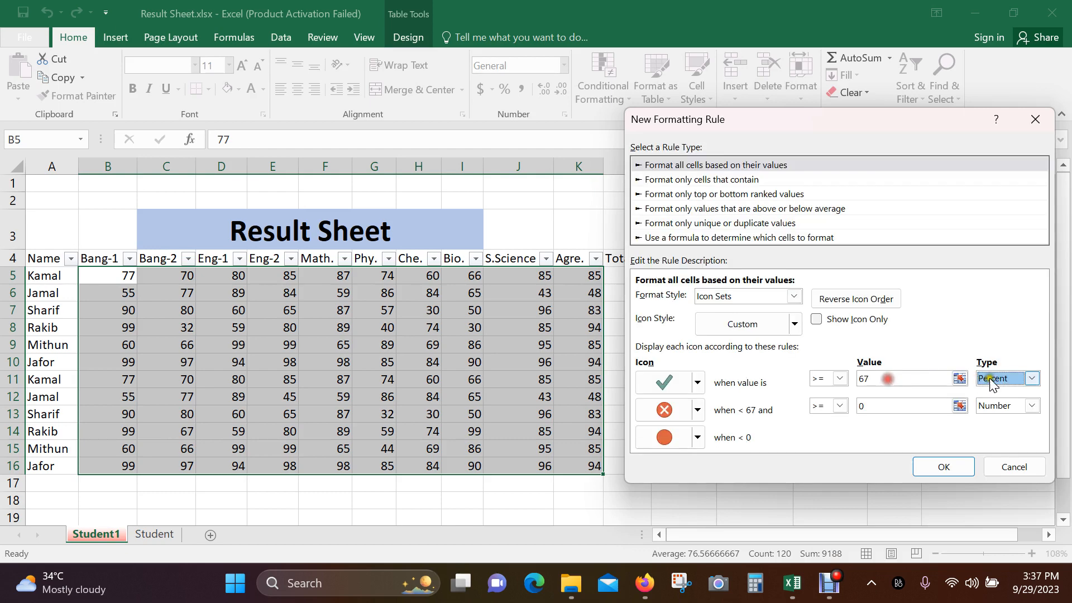
{"action": "left_click", "coordinate": [997, 379]}
{"action": "left_click", "coordinate": [997, 393]}
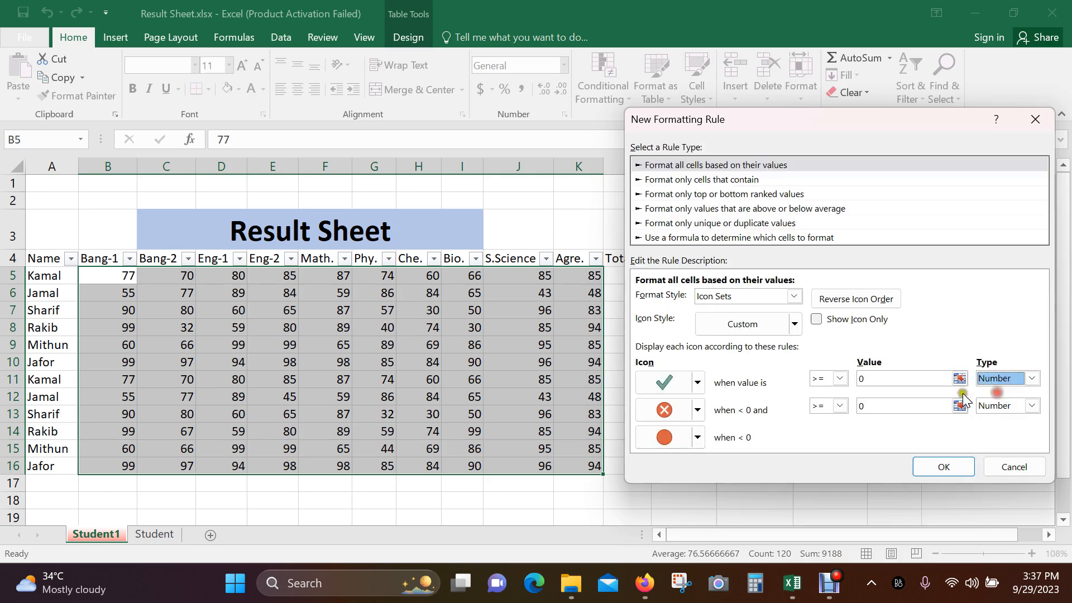
Set the green check mark's threshold to 80.
{"action": "left_click", "coordinate": [881, 379]}
{"action": "left_click_drag", "start_coordinate": [871, 378], "coordinate": [832, 381]}
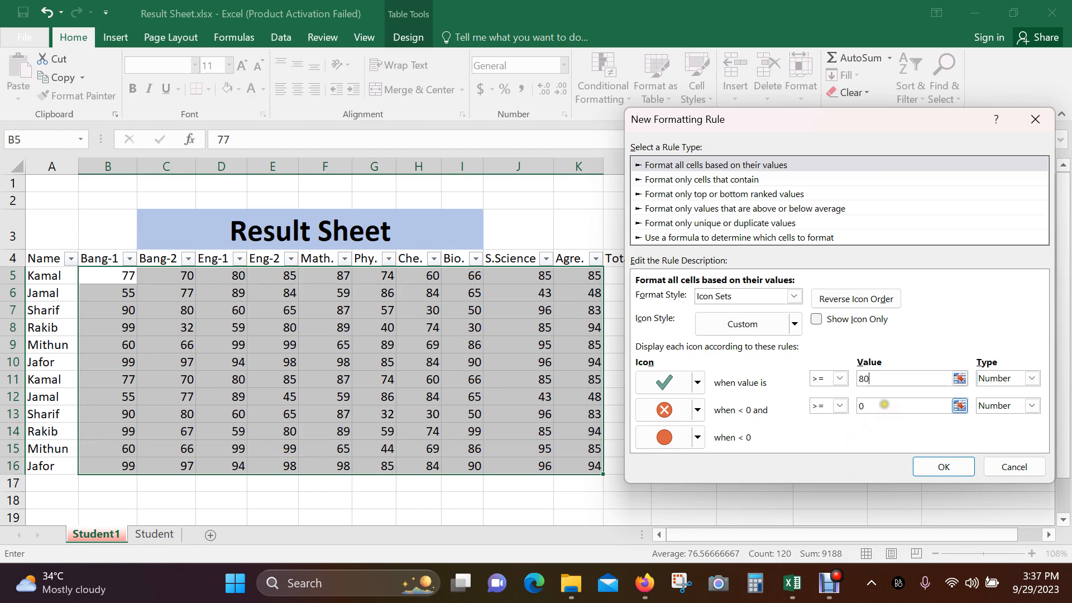
{"action": "type", "text": "80"}
Keep the >= operator for the middle threshold and change the middle icon to a circled green check.
{"action": "left_click", "coordinate": [887, 405]}
{"action": "left_click", "coordinate": [845, 407]}
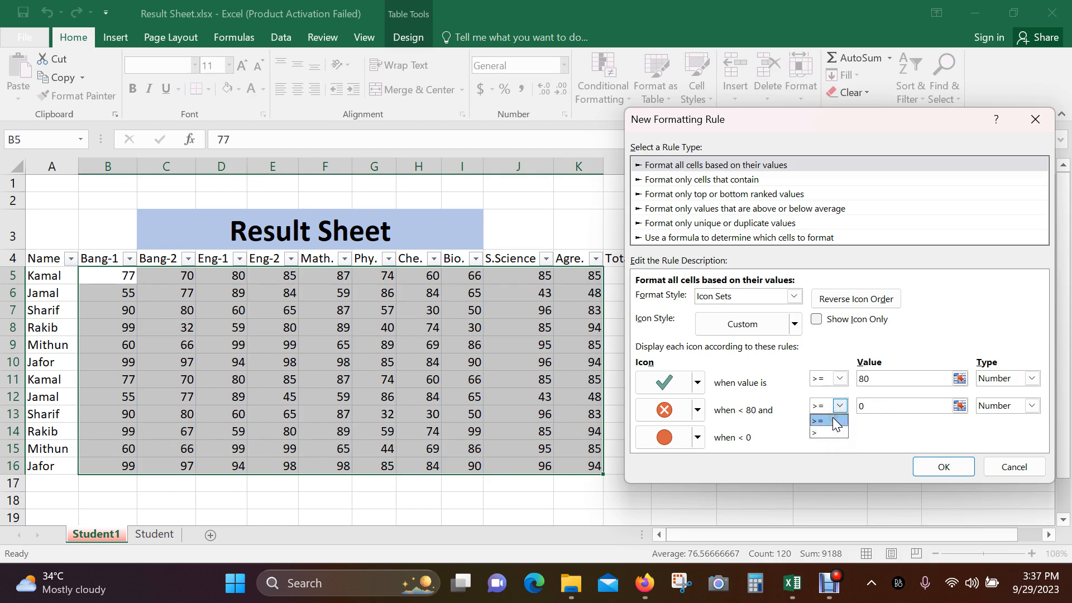
{"action": "left_click", "coordinate": [698, 410]}
{"action": "left_click", "coordinate": [698, 410]}
{"action": "left_click", "coordinate": [698, 411]}
{"action": "left_click", "coordinate": [698, 411]}
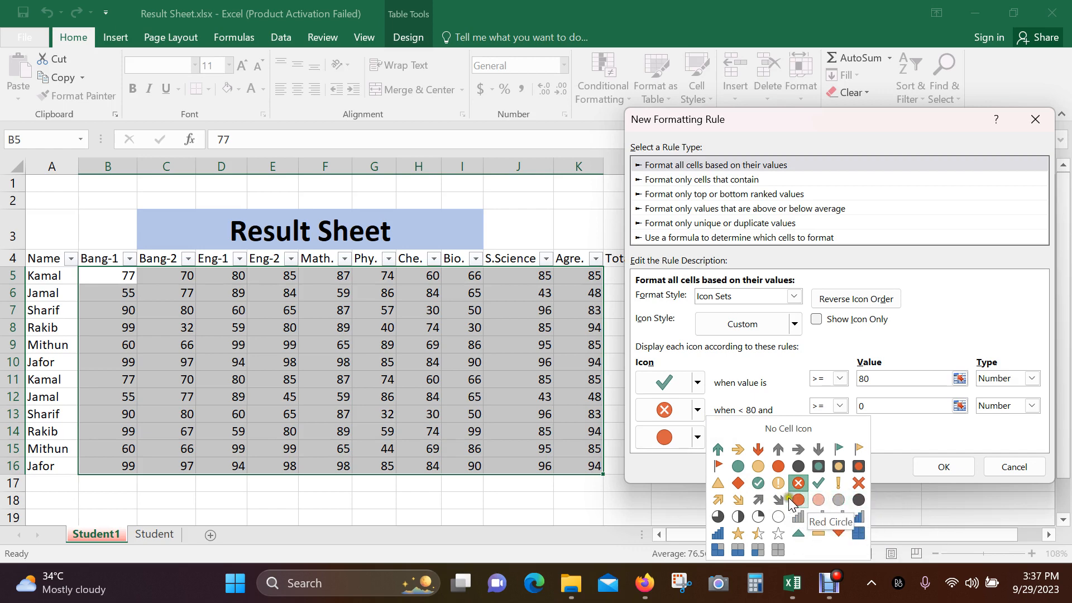
{"action": "left_click", "coordinate": [760, 488]}
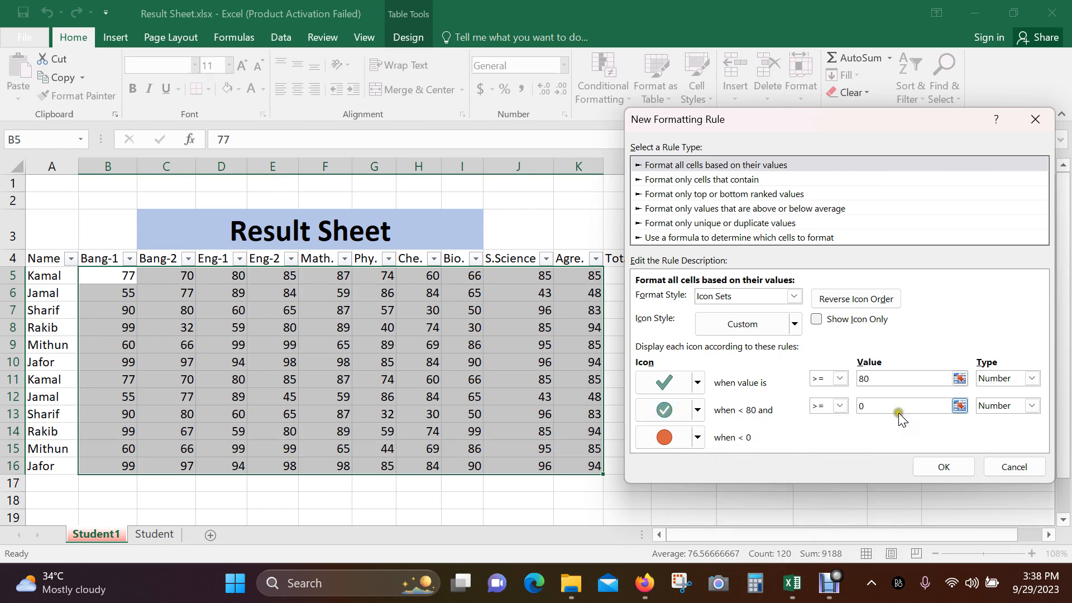
Set the middle icon's threshold to 90 and change the lowest icon to a circled red cross.
{"action": "double_click", "coordinate": [875, 406]}
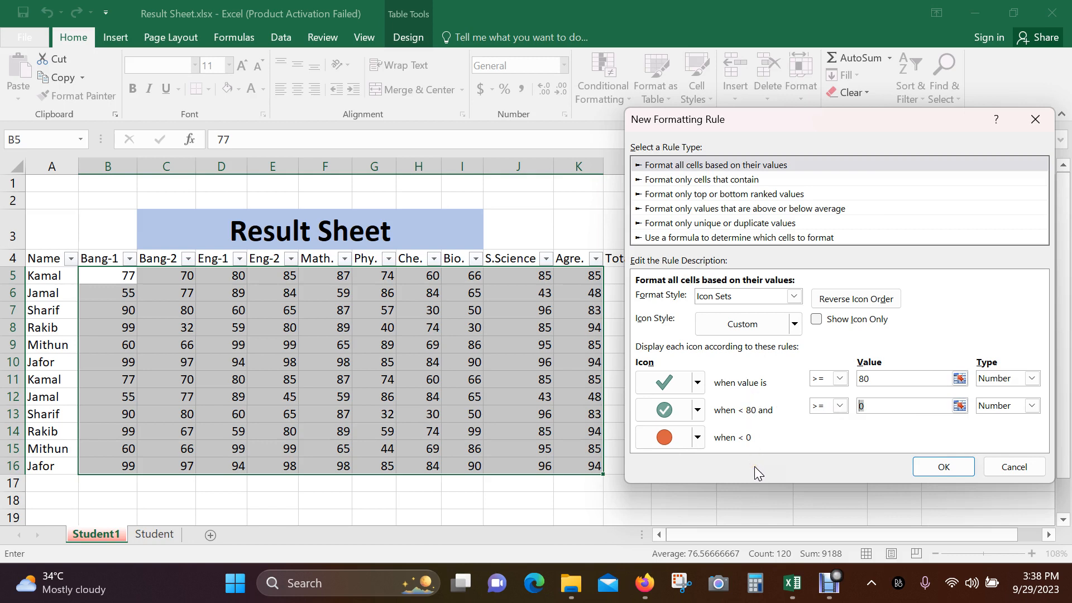
{"action": "type", "text": "90"}
{"action": "left_click", "coordinate": [774, 465]}
{"action": "left_click", "coordinate": [698, 438]}
{"action": "left_click", "coordinate": [799, 482]}
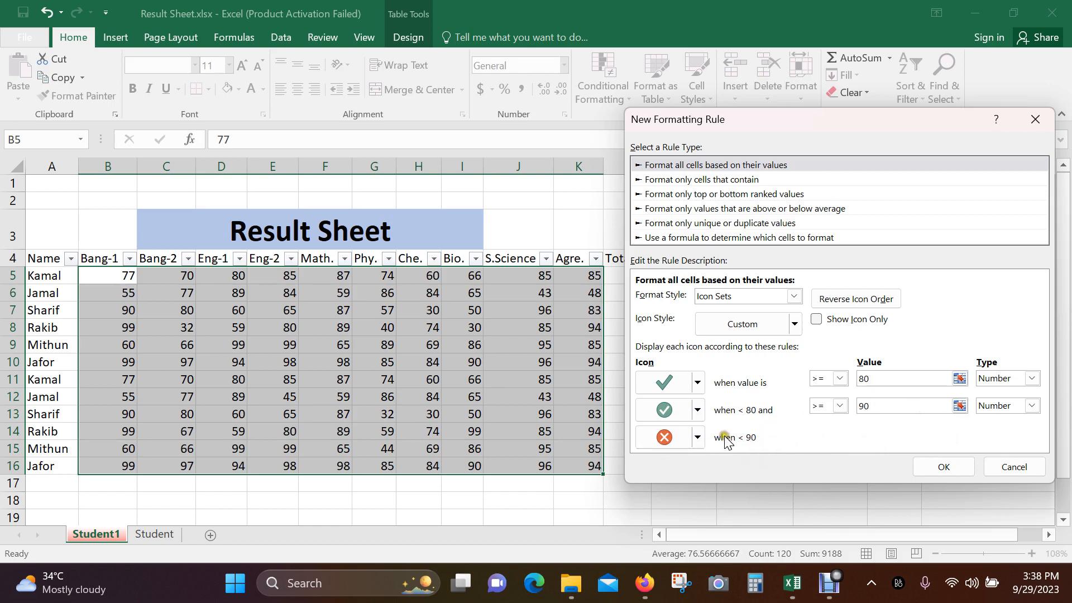
Set the middle icon's threshold to 70 and apply the custom icon set rule to the selected marks.
{"action": "left_click", "coordinate": [898, 406]}
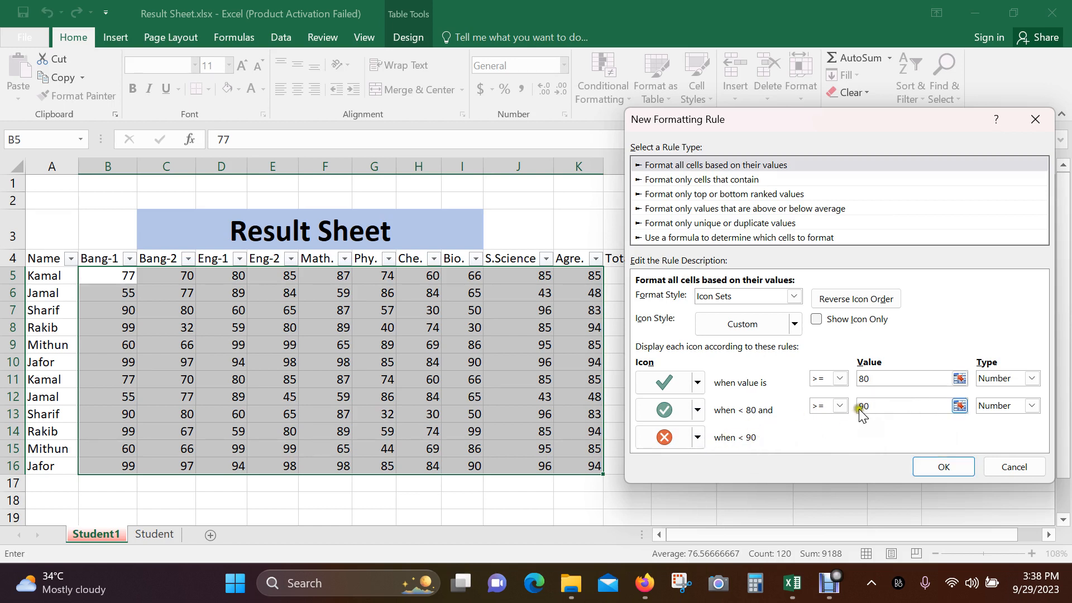
{"action": "left_click", "coordinate": [697, 437]}
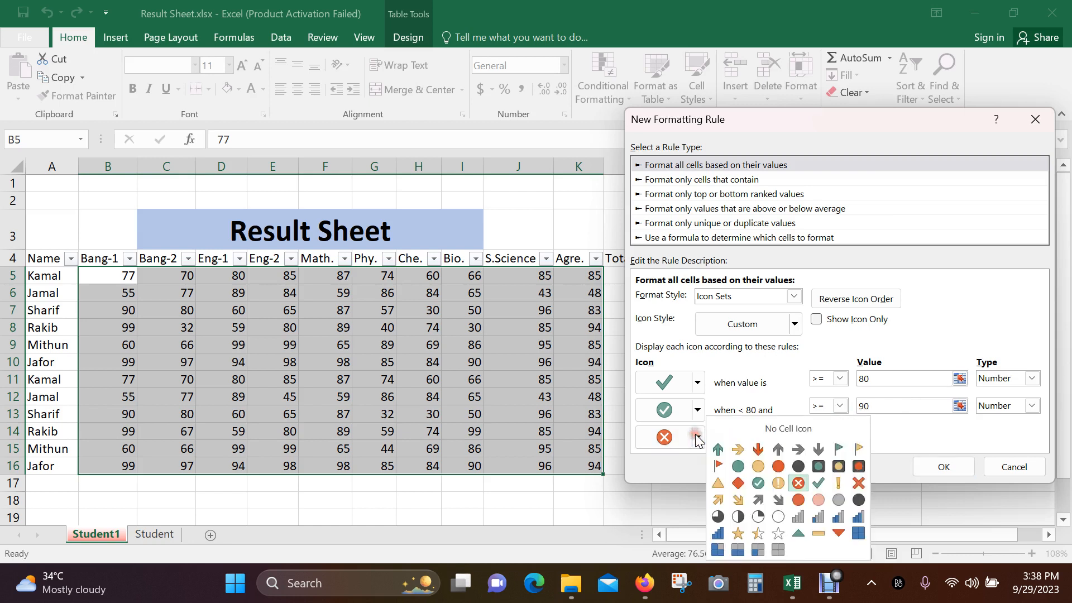
{"action": "left_click", "coordinate": [697, 437]}
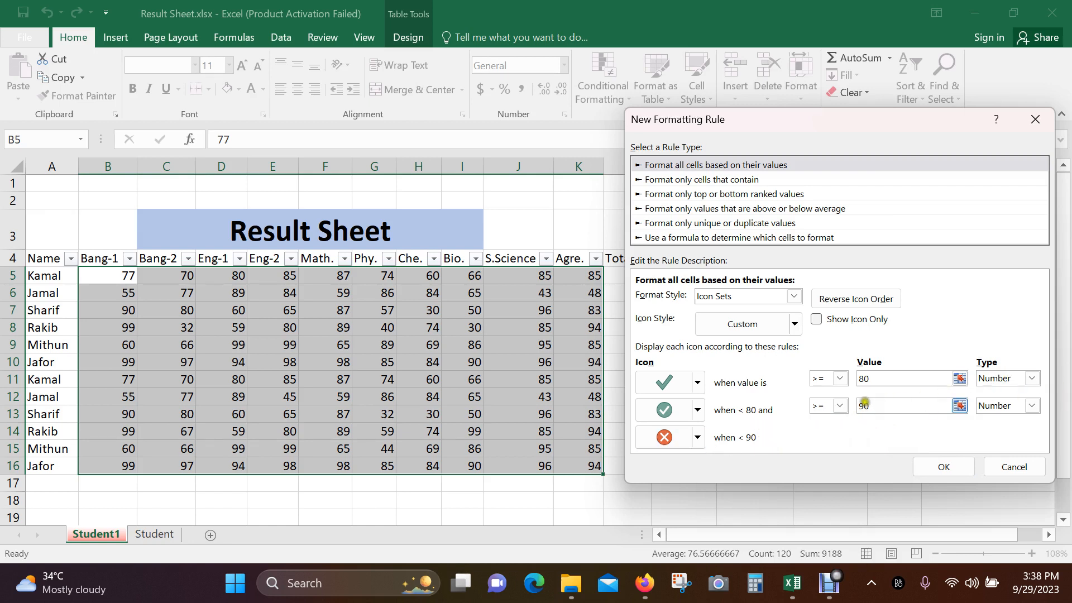
{"action": "left_click", "coordinate": [864, 406]}
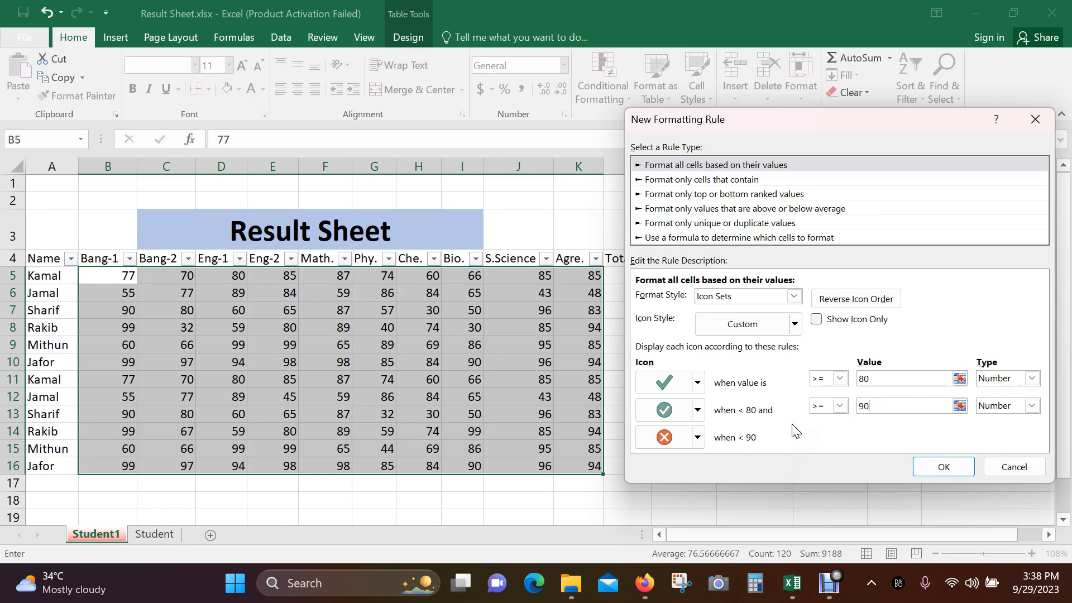
{"action": "type", "text": "70"}
{"action": "left_click", "coordinate": [949, 470]}
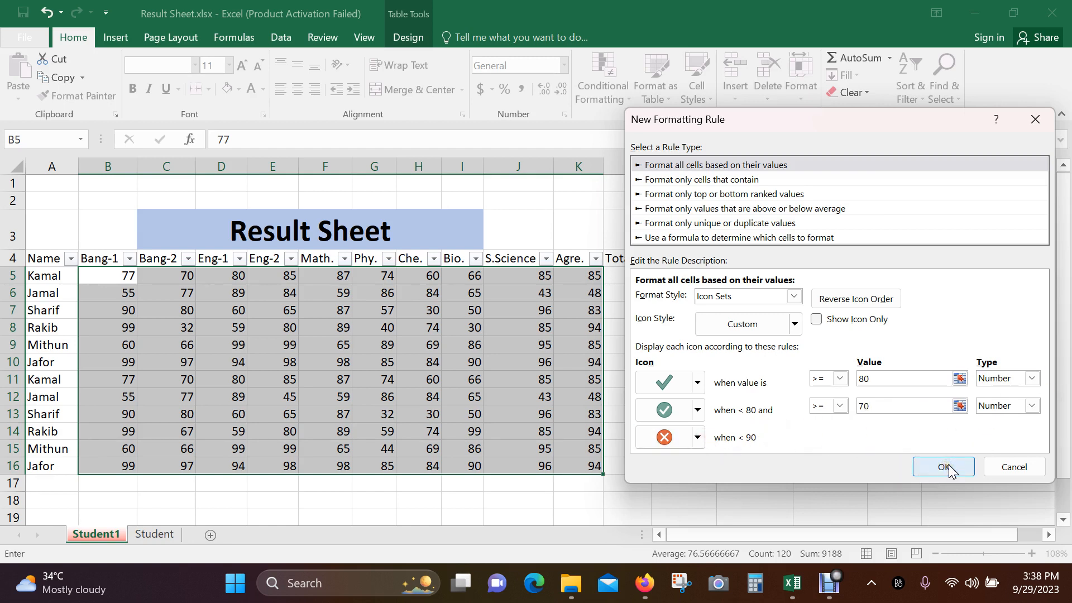
{"action": "left_click", "coordinate": [948, 467]}
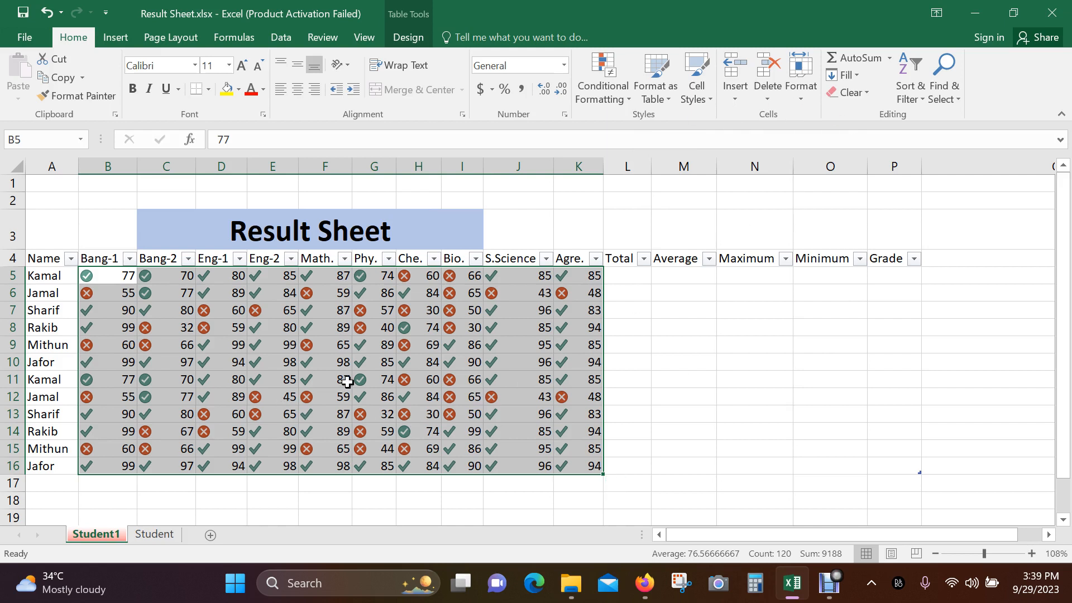
Clear the icon set rule from the selected mark cells B5:K16.
{"action": "left_click", "coordinate": [621, 101]}
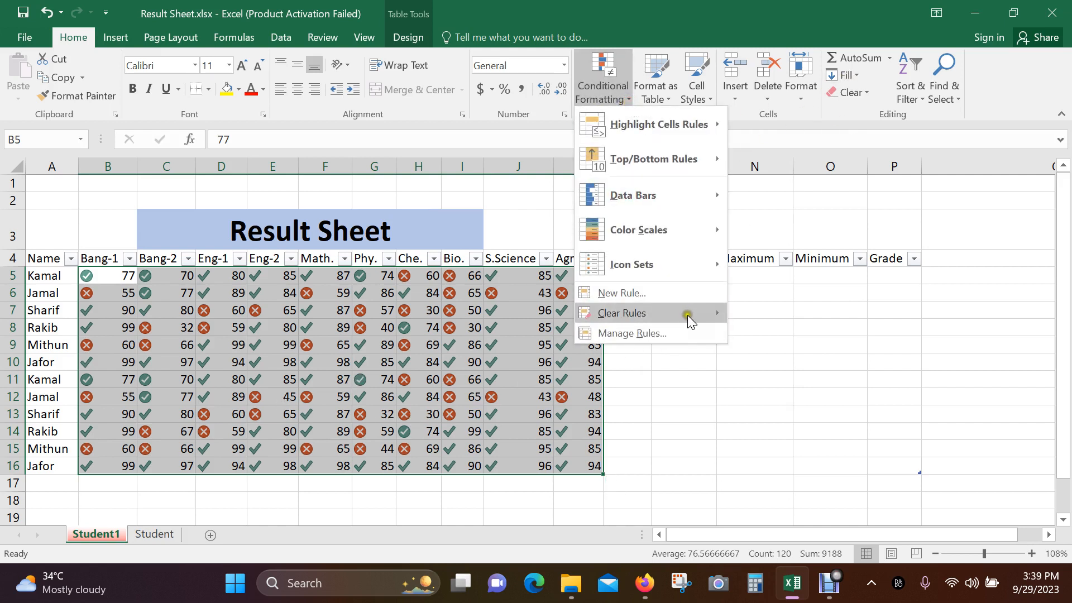
{"action": "mouse_move", "coordinate": [711, 313]}
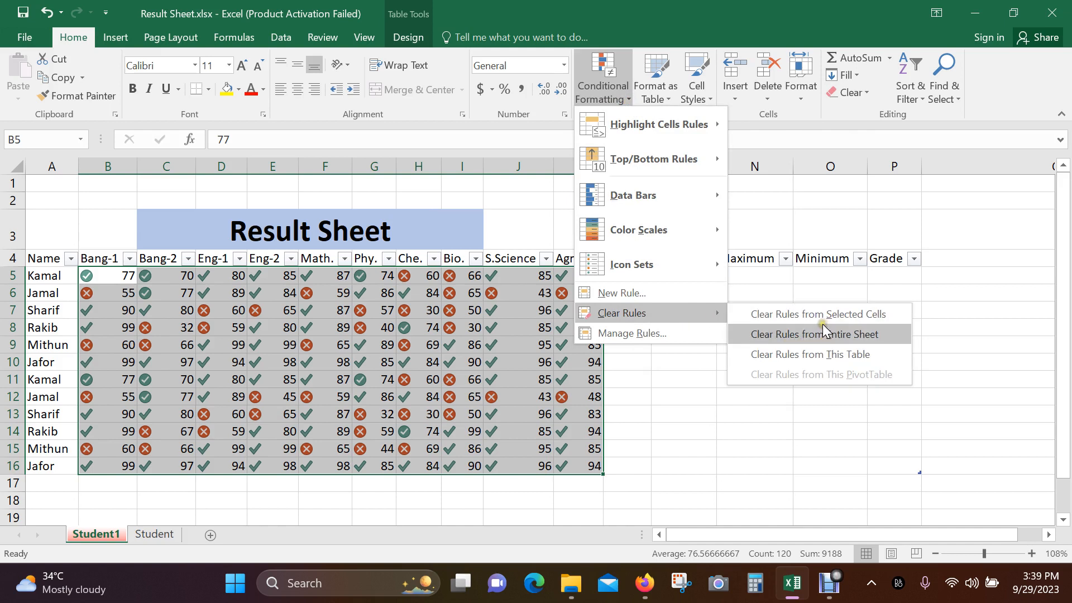
{"action": "left_click", "coordinate": [854, 317]}
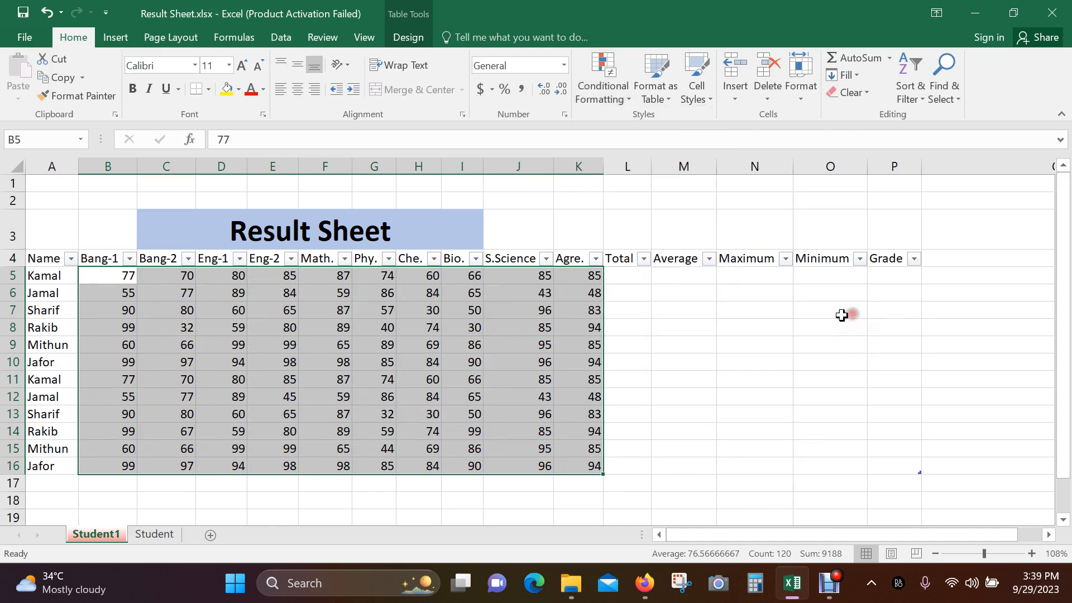
Start a new formatting rule for the selected marks with the type "Format only cells that contain".
{"action": "left_click", "coordinate": [628, 100]}
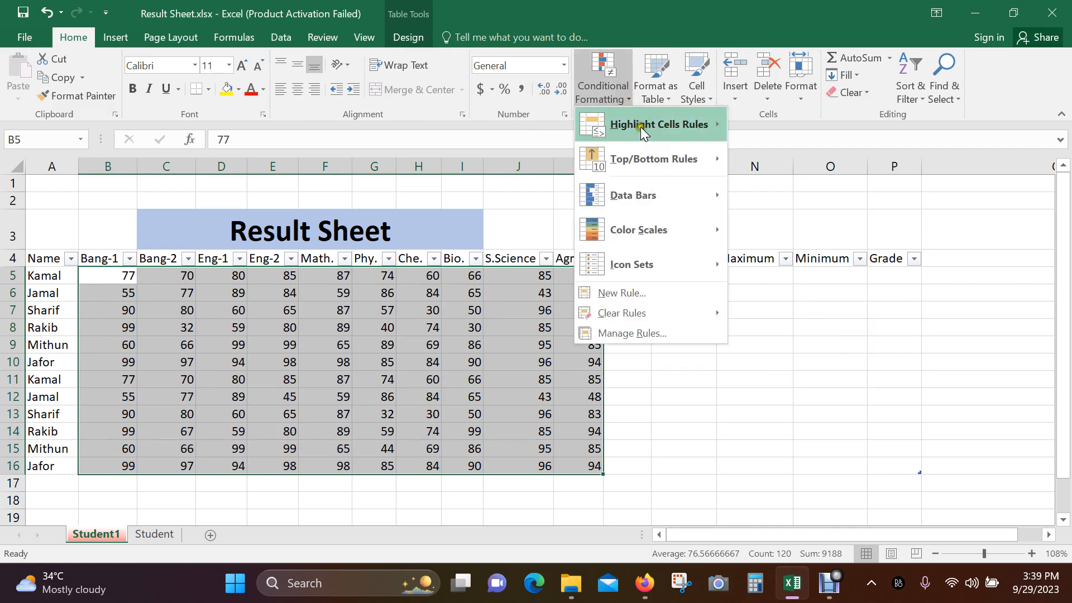
{"action": "left_click", "coordinate": [637, 293]}
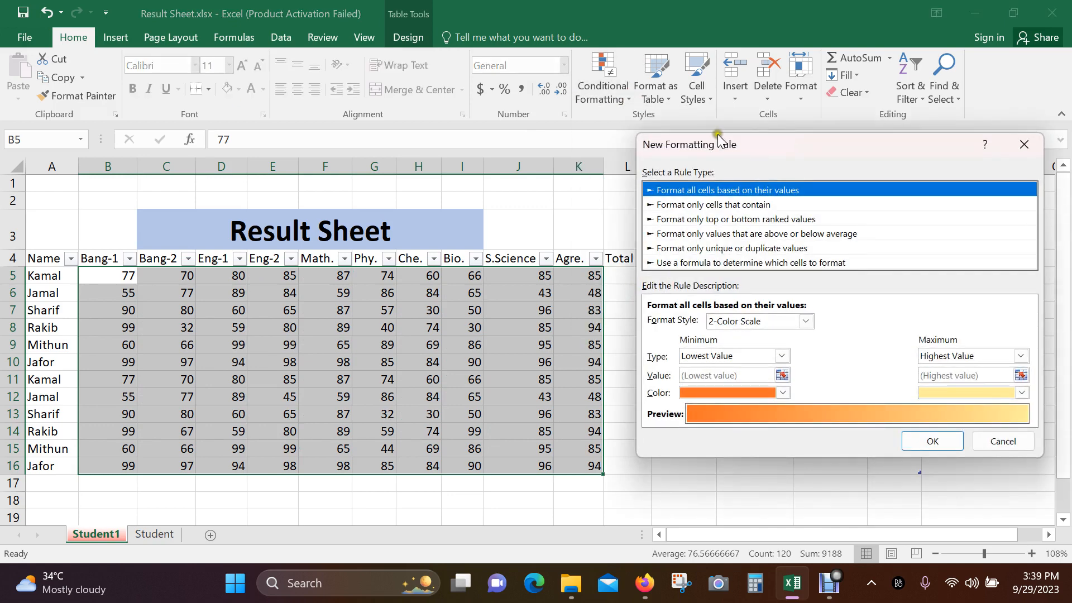
{"action": "left_click_drag", "start_coordinate": [724, 148], "coordinate": [626, 159]}
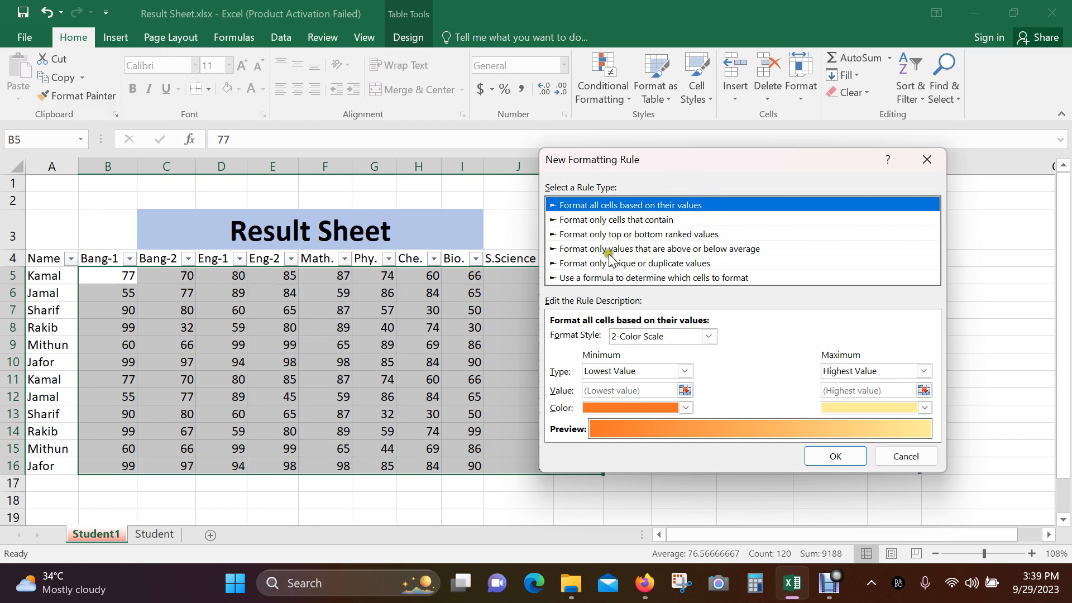
{"action": "left_click", "coordinate": [650, 221]}
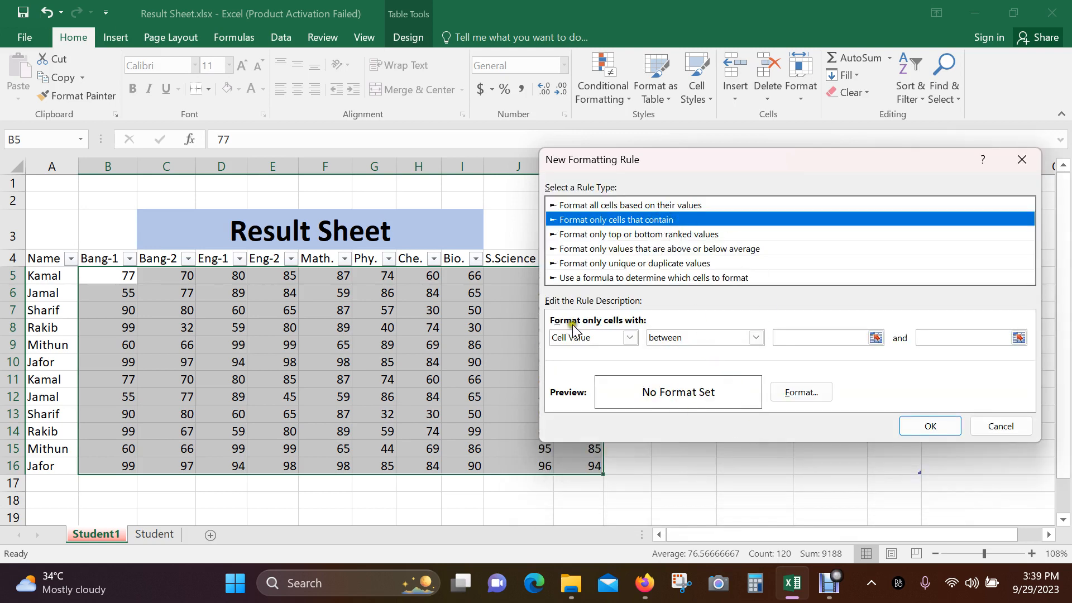
Set the rule's condition to Cell Value between 50 and 80.
{"action": "left_click", "coordinate": [620, 338]}
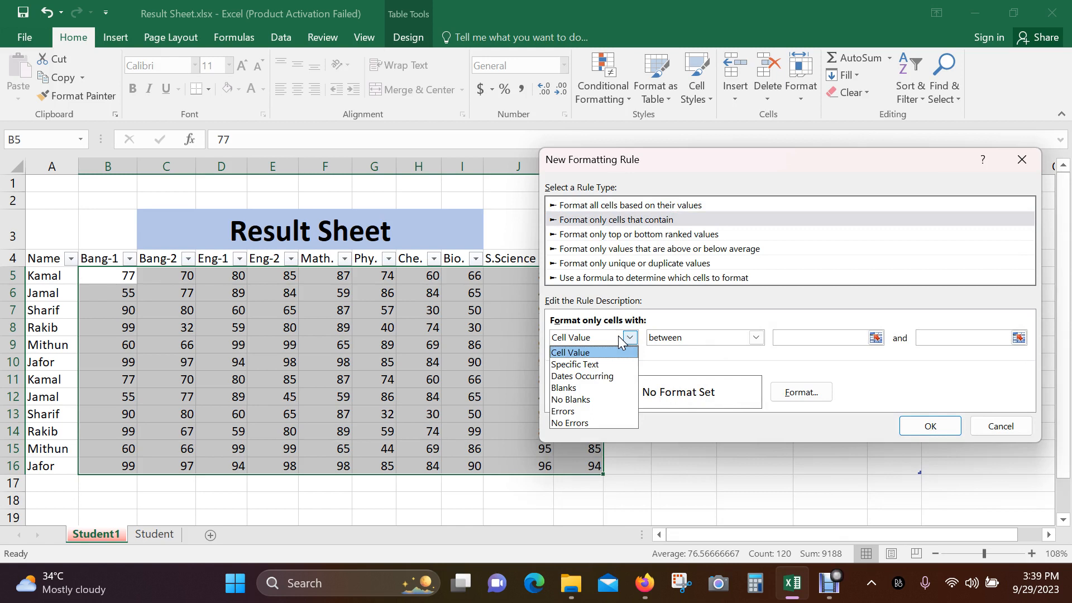
{"action": "left_click", "coordinate": [621, 336]}
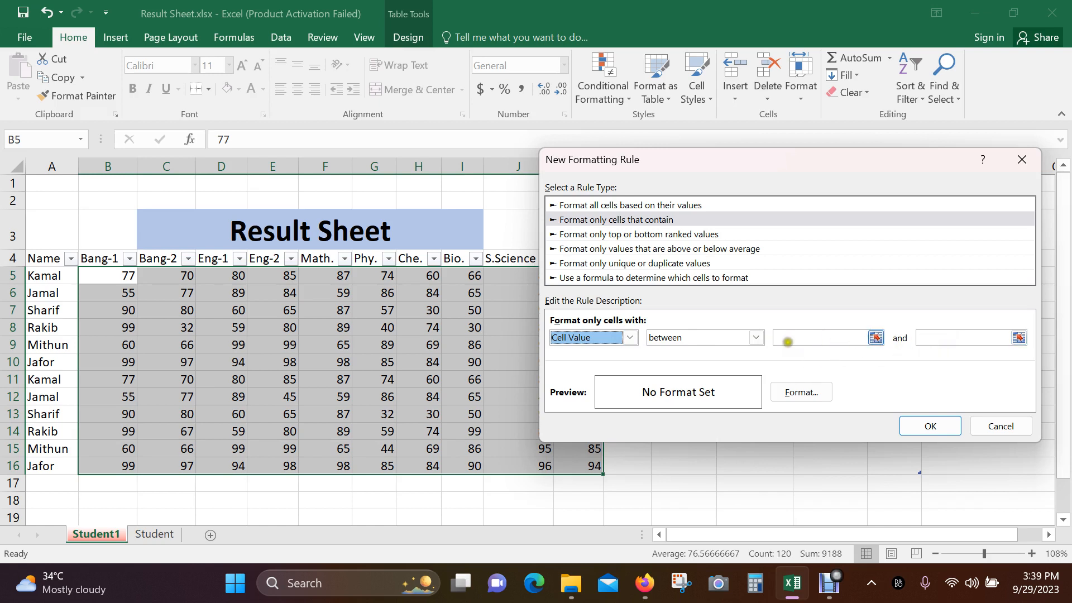
{"action": "left_click", "coordinate": [755, 337]}
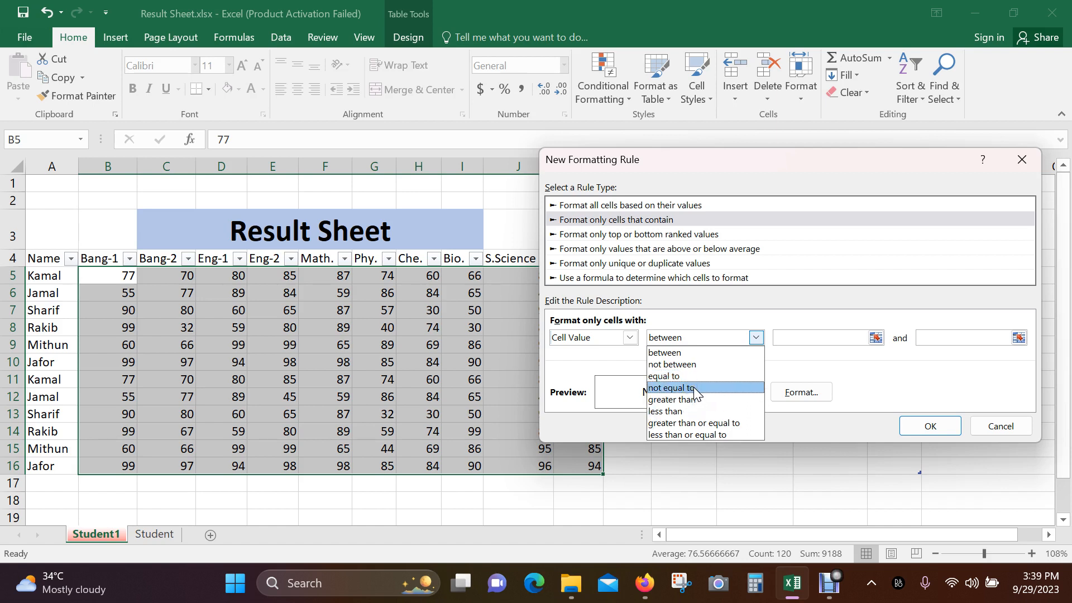
{"action": "left_click", "coordinate": [669, 353]}
{"action": "left_click", "coordinate": [830, 338]}
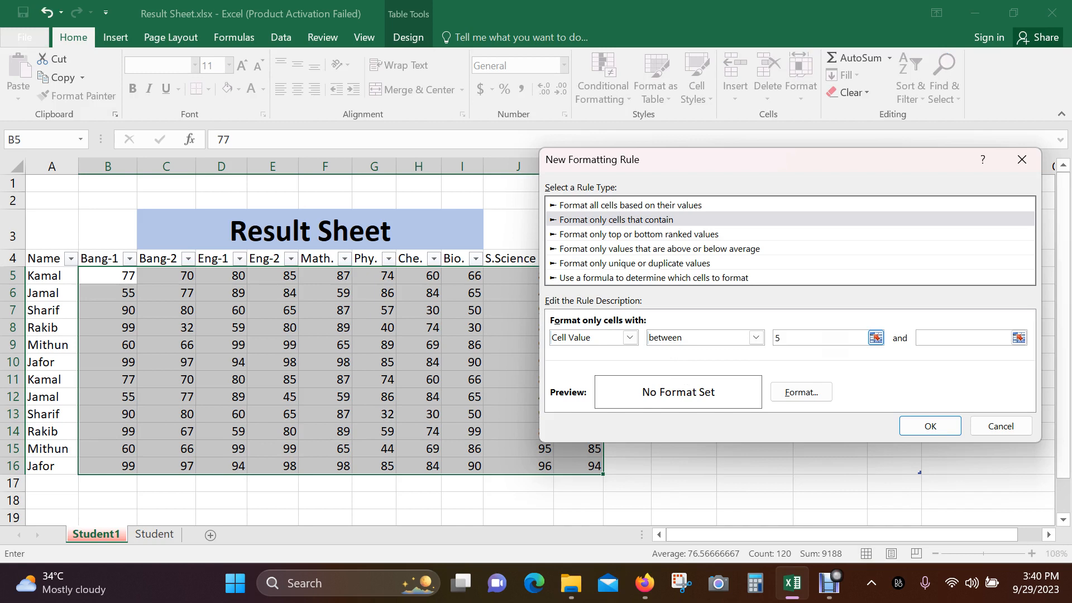
{"action": "type", "text": "50"}
{"action": "left_click", "coordinate": [955, 337]}
Set the rule's font to bold in standard green.
{"action": "left_click", "coordinate": [808, 392]}
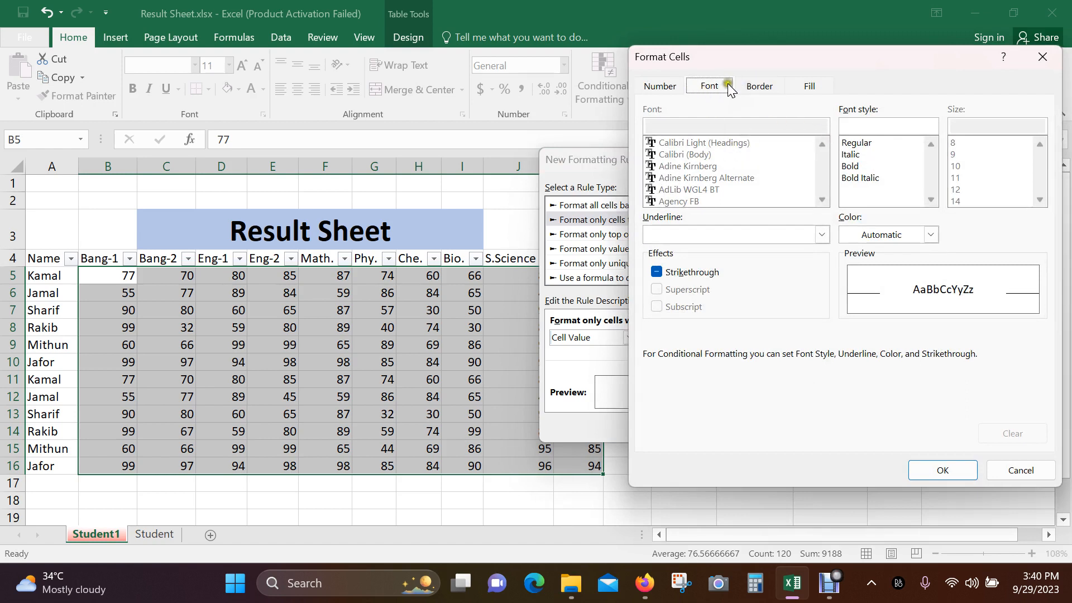
{"action": "left_click", "coordinate": [928, 235]}
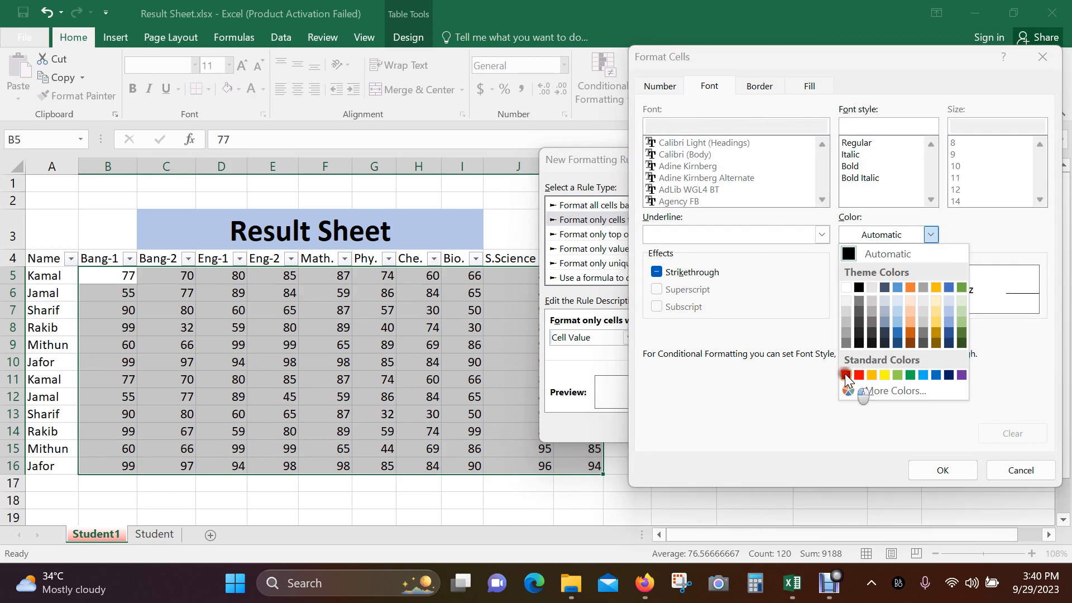
{"action": "left_click", "coordinate": [846, 375]}
{"action": "left_click", "coordinate": [933, 234]}
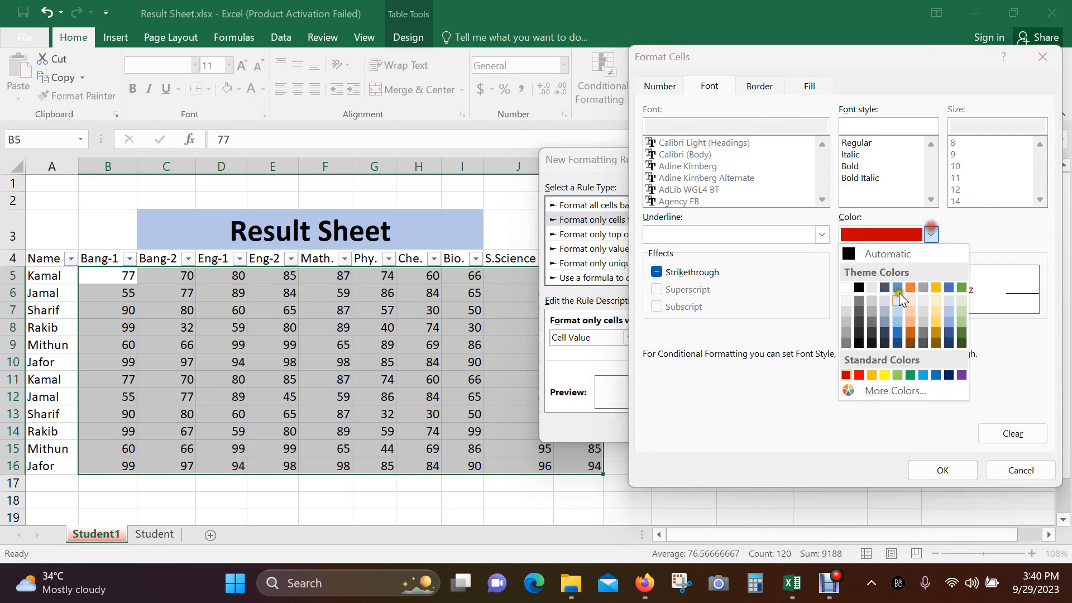
{"action": "left_click", "coordinate": [910, 375]}
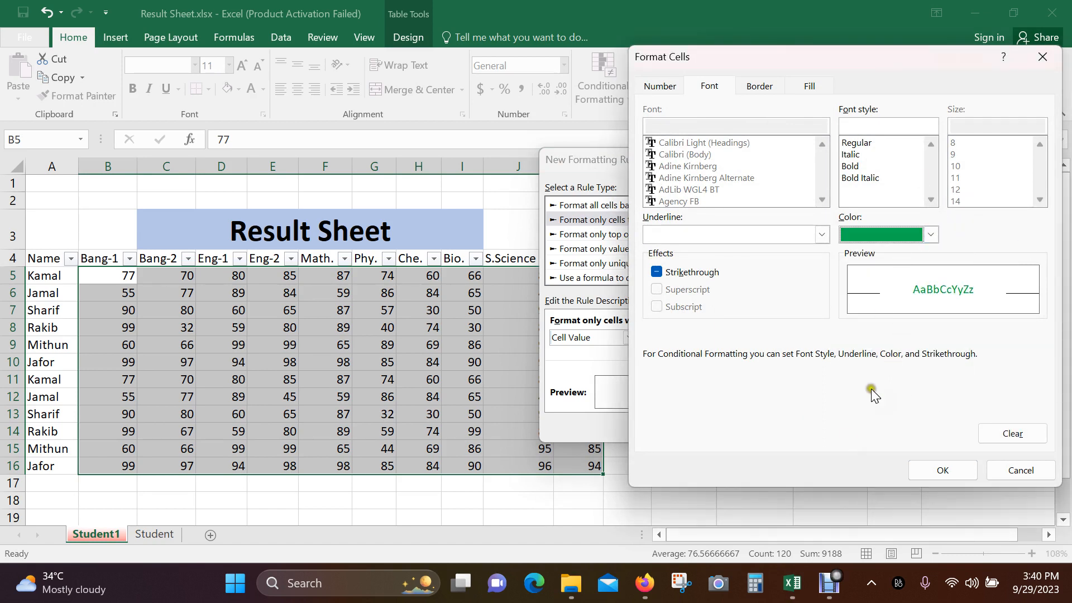
{"action": "left_click", "coordinate": [851, 167]}
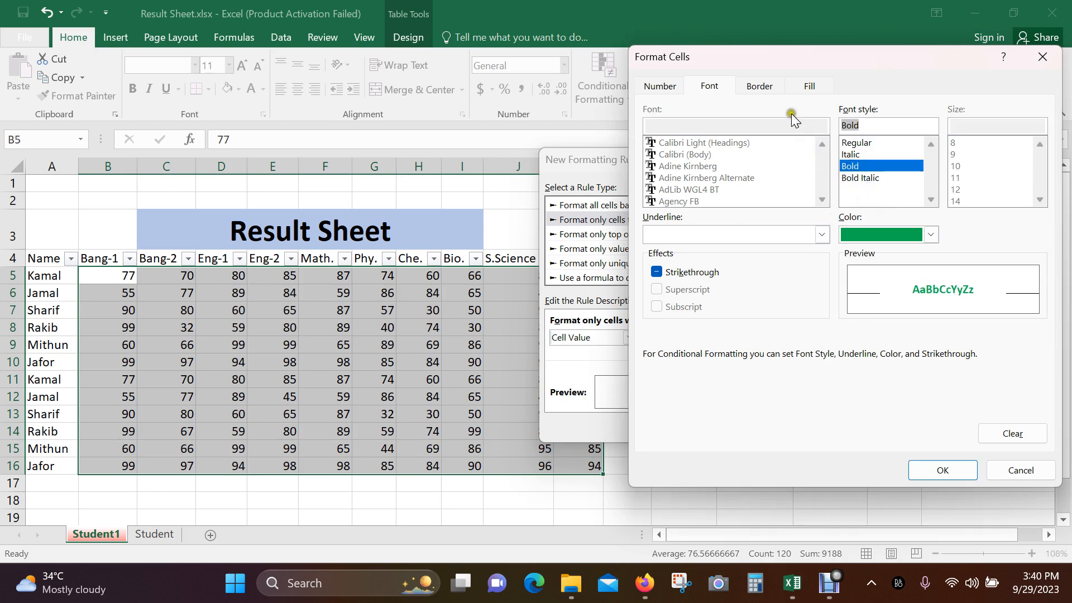
Give the rule's format a yellow background fill with a dark red, fine dotted pattern.
{"action": "left_click", "coordinate": [810, 87]}
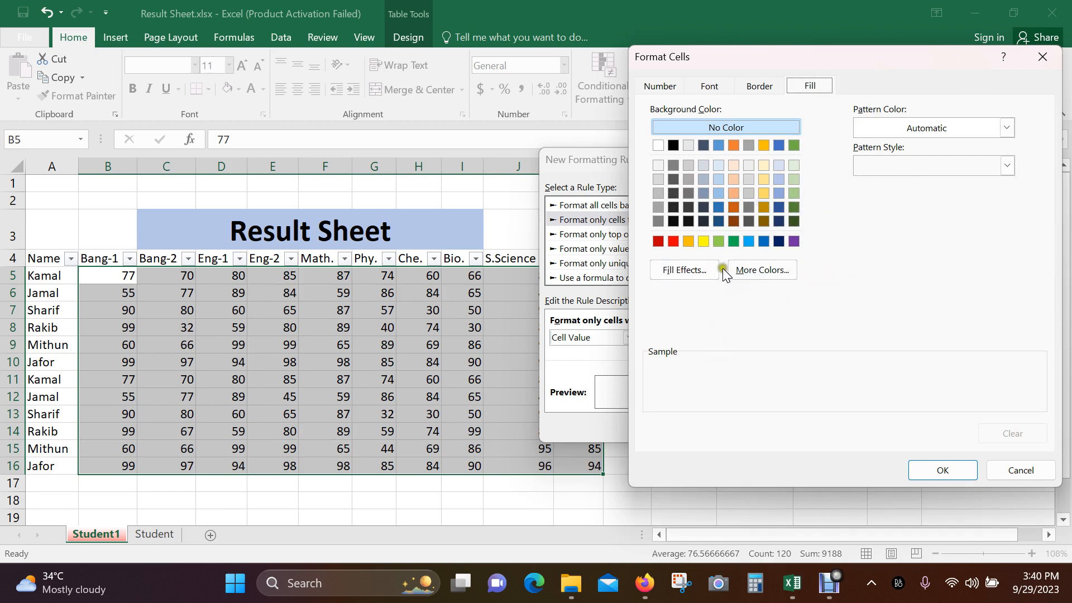
{"action": "left_click", "coordinate": [704, 242]}
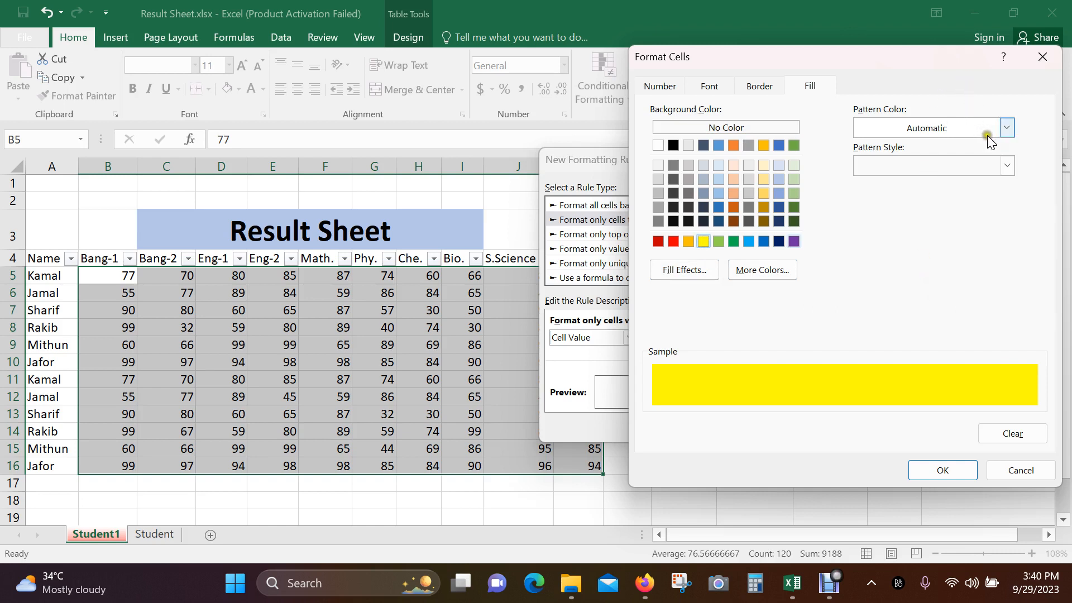
{"action": "left_click", "coordinate": [1007, 128]}
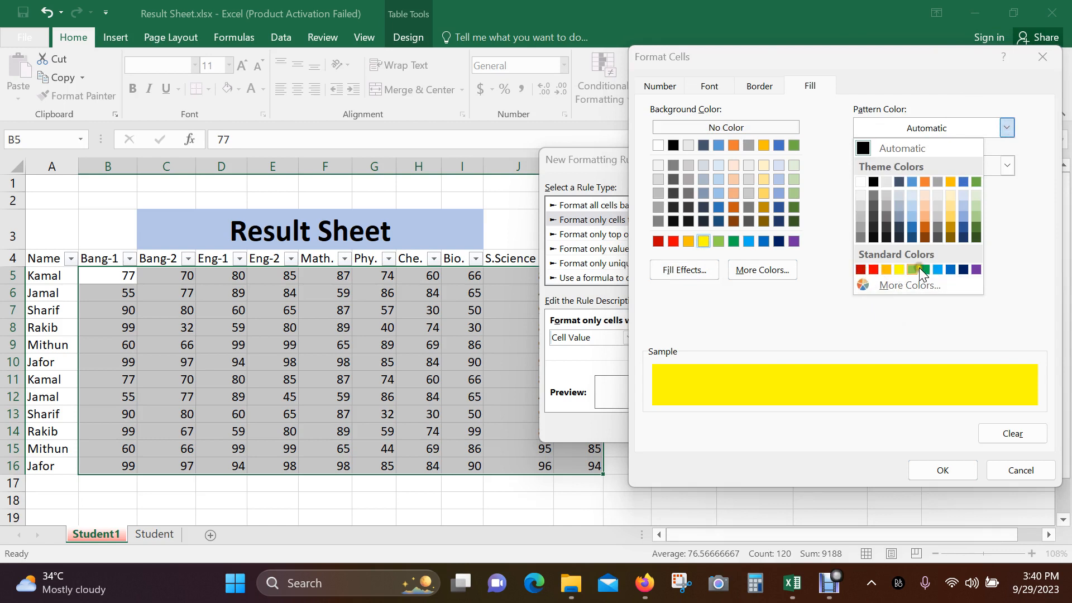
{"action": "left_click", "coordinate": [860, 270]}
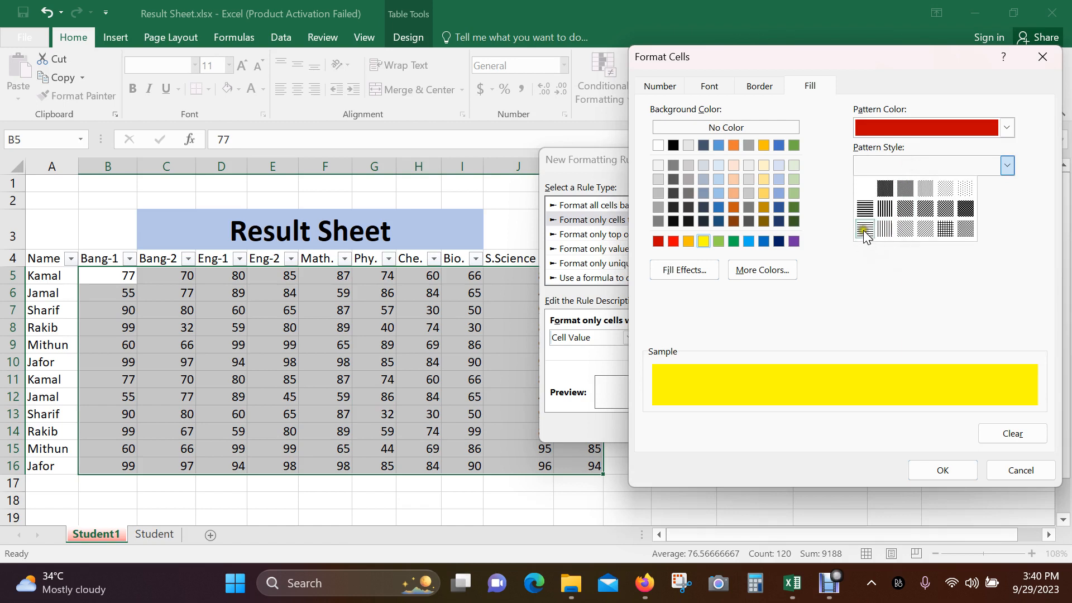
{"action": "left_click", "coordinate": [927, 189]}
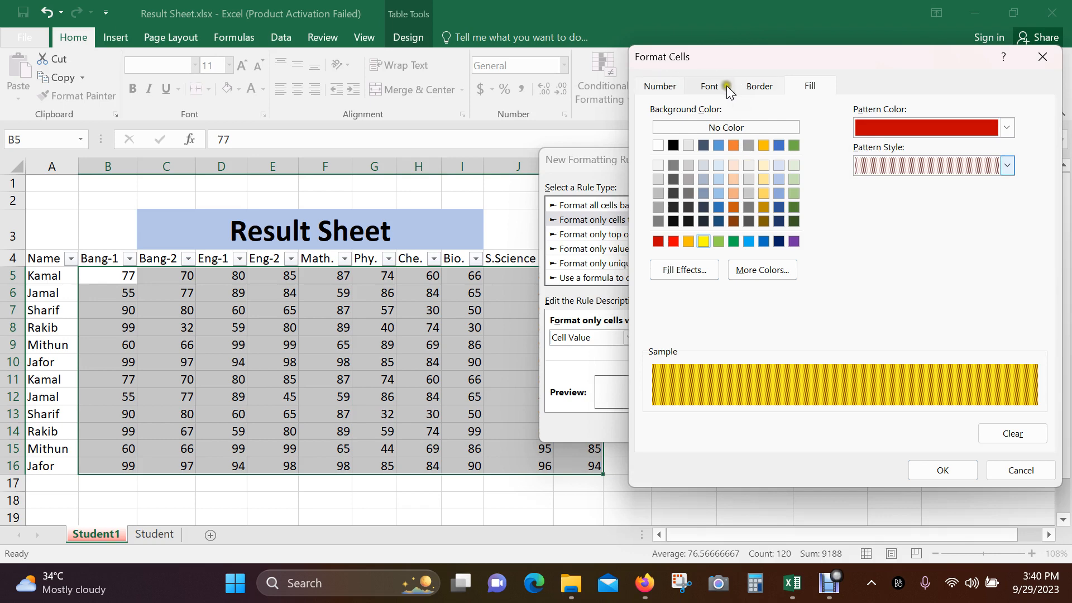
Check the format's border, font and fill settings, and apply the rule for values between 50 and 80.
{"action": "left_click", "coordinate": [752, 86]}
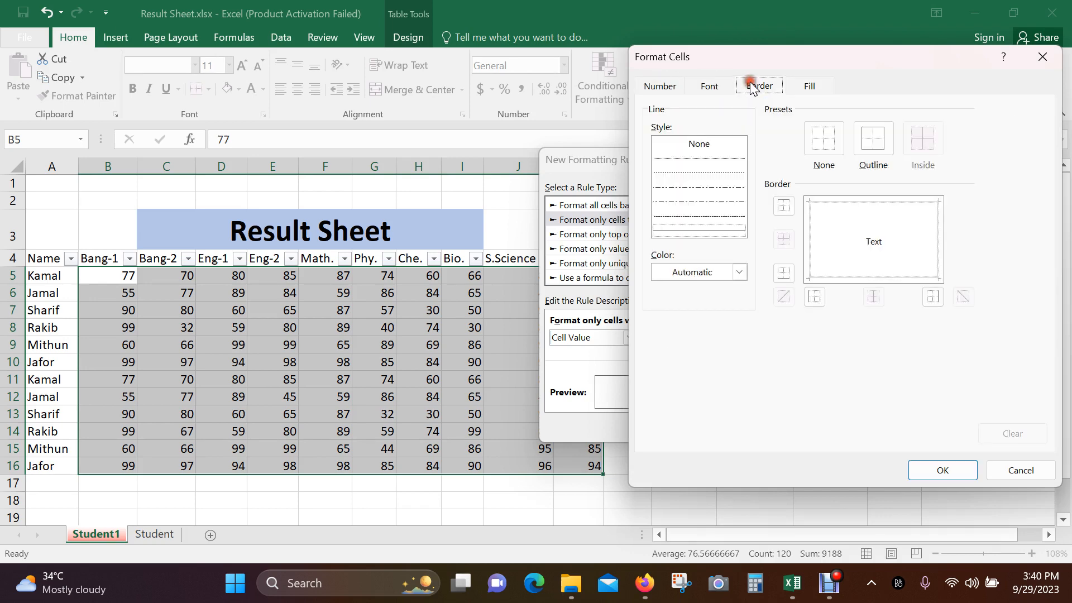
{"action": "left_click", "coordinate": [714, 88]}
{"action": "left_click", "coordinate": [801, 86]}
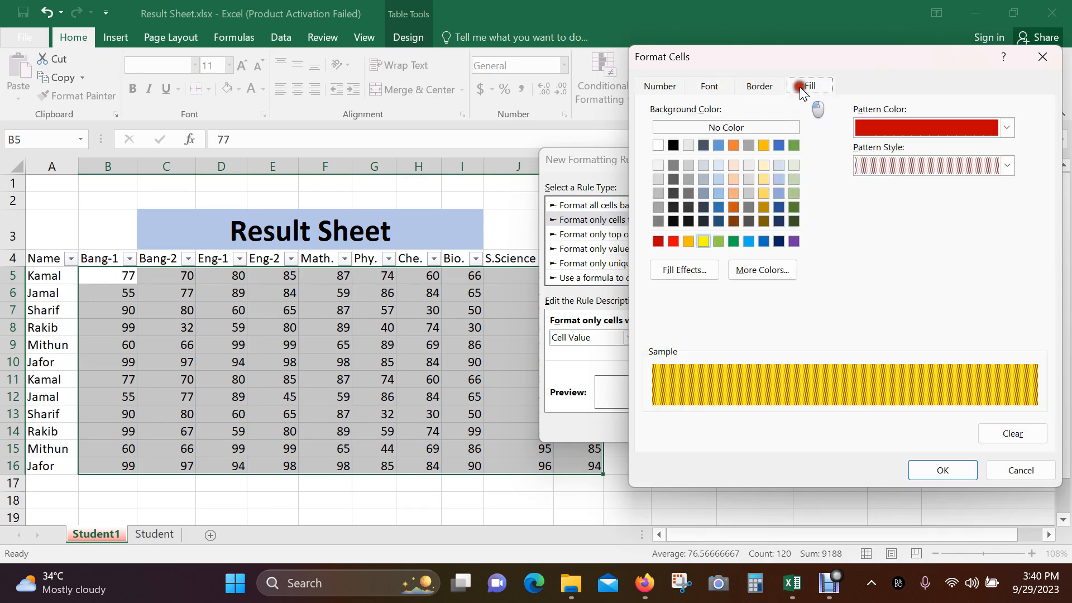
{"action": "left_click", "coordinate": [947, 469]}
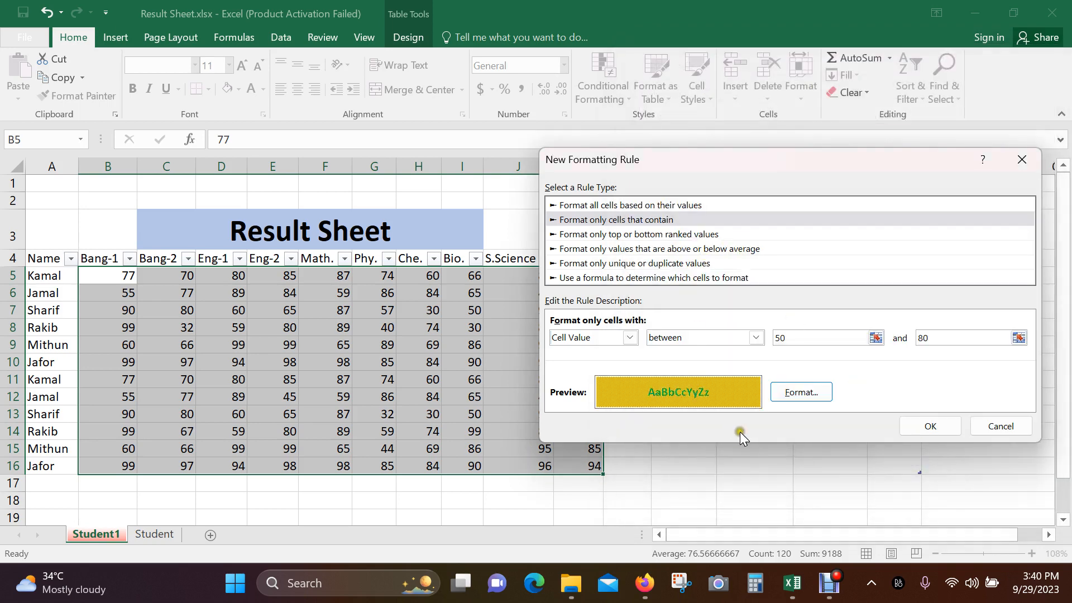
{"action": "left_click", "coordinate": [942, 424]}
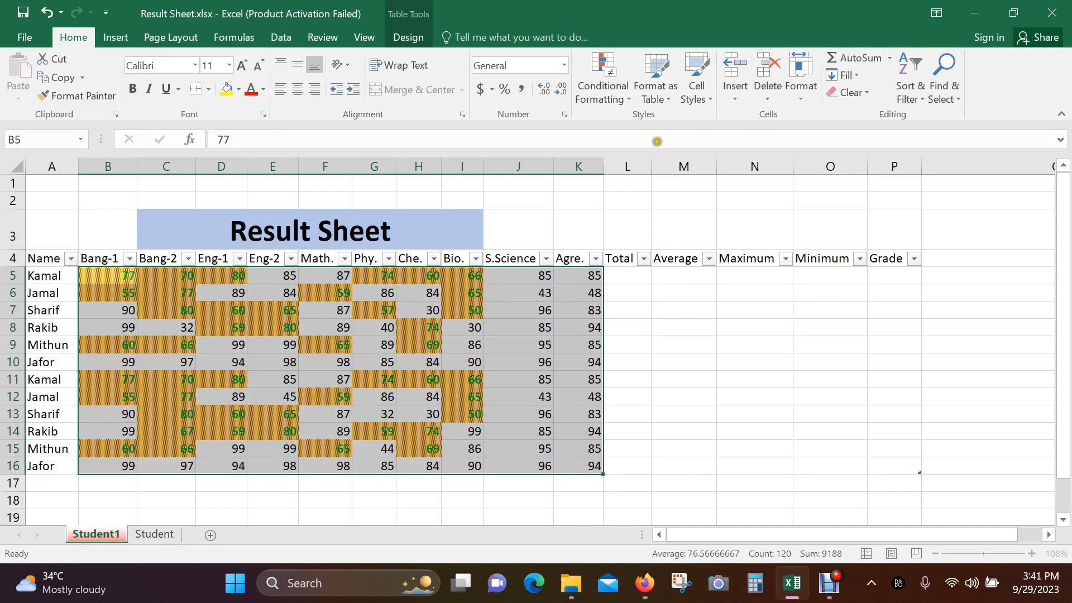
Clear the between 50 and 80 formatting rule from the selected mark cells.
{"action": "left_click", "coordinate": [629, 98]}
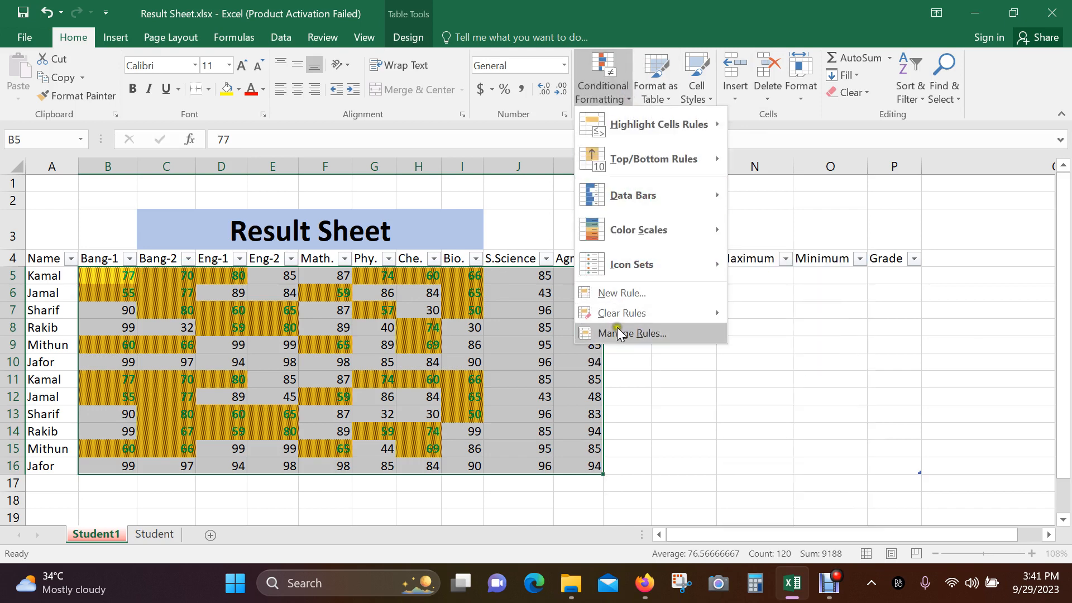
{"action": "mouse_move", "coordinate": [659, 316]}
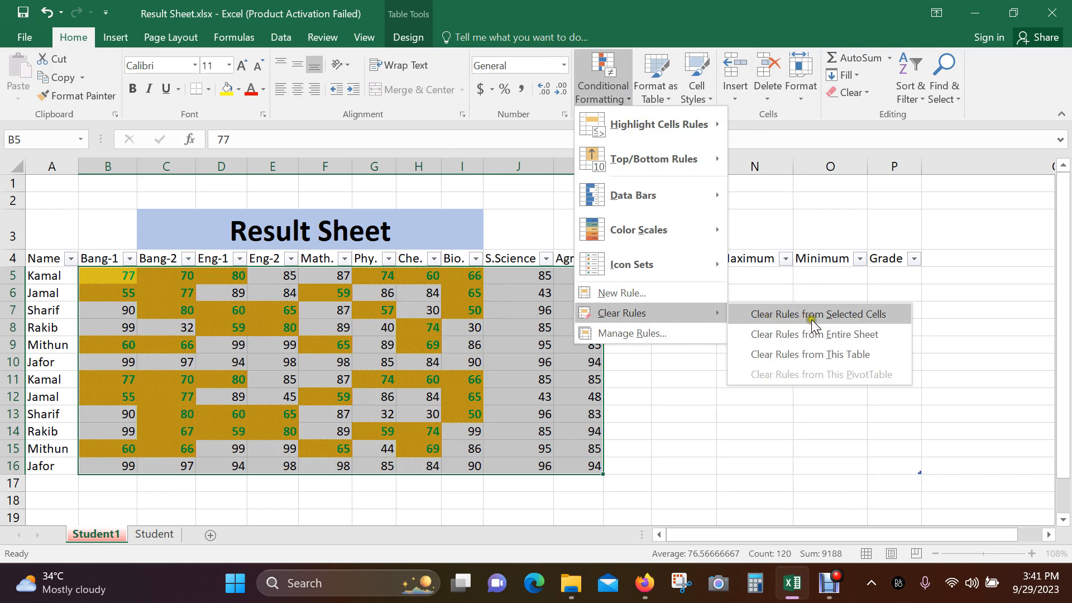
{"action": "left_click", "coordinate": [856, 317]}
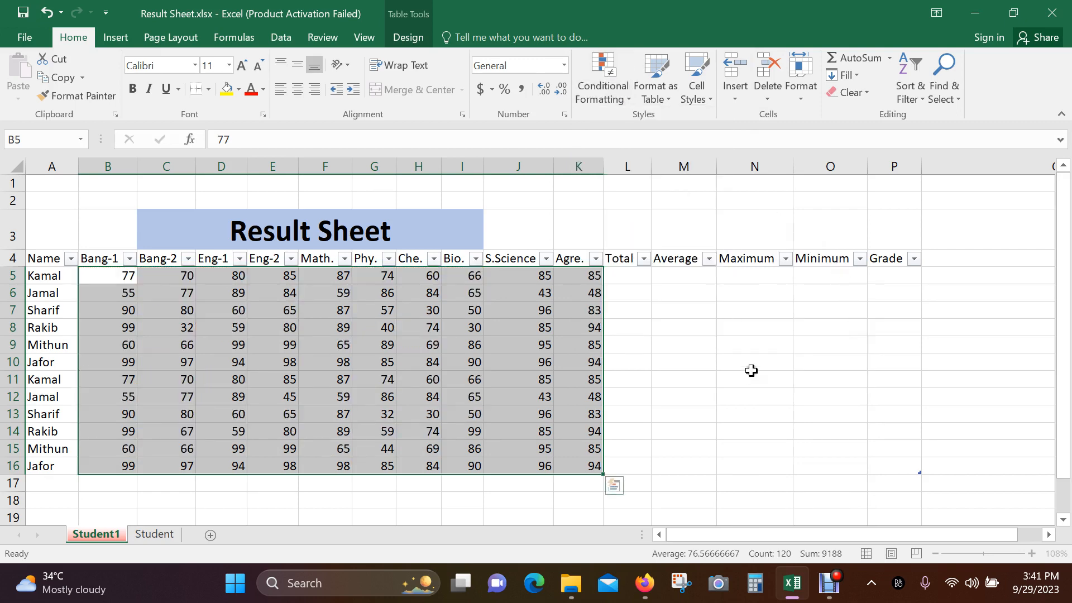
{"action": "left_click", "coordinate": [752, 367]}
{"action": "left_click", "coordinate": [830, 583]}
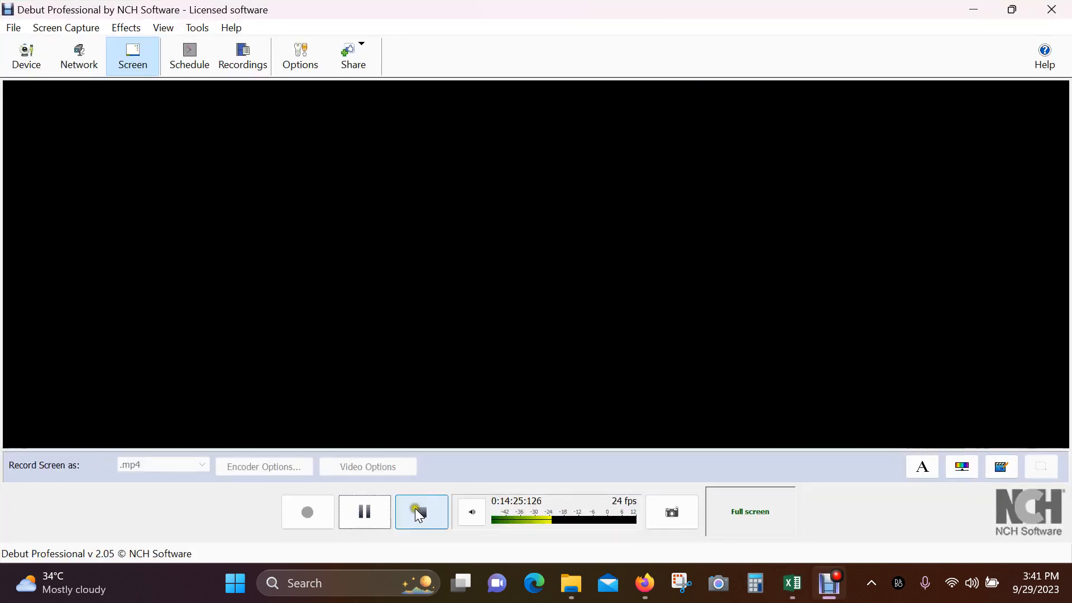
{"action": "left_click", "coordinate": [365, 511]}
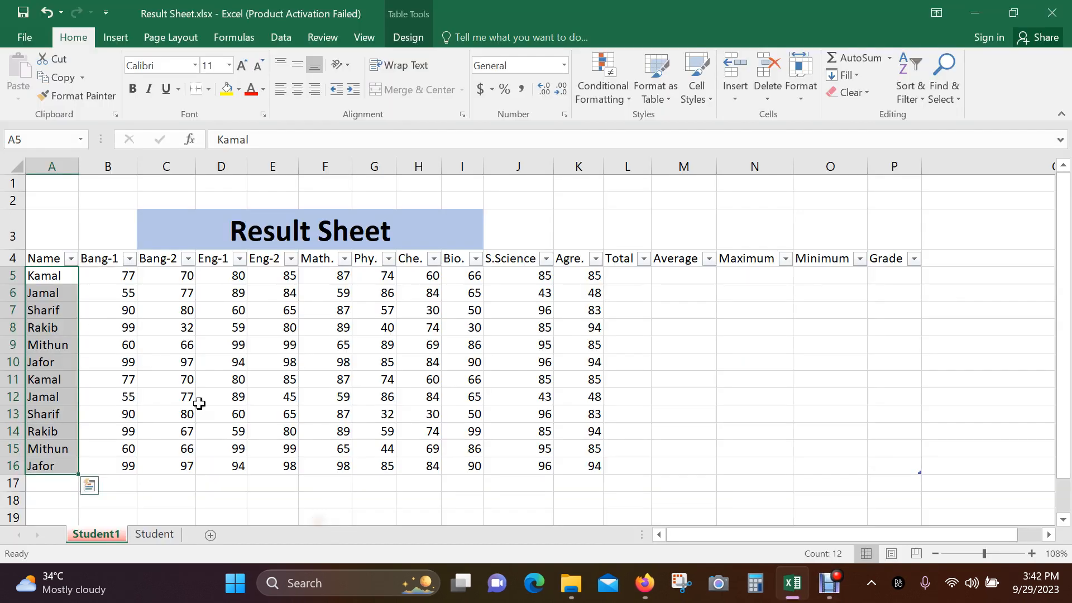
{"action": "left_click", "coordinate": [746, 375]}
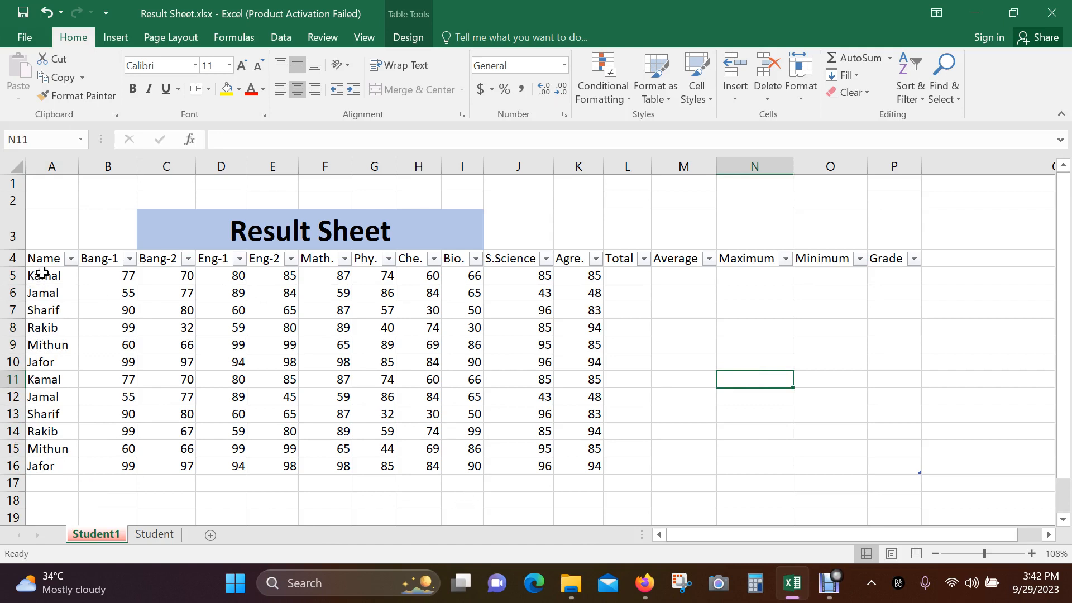
{"action": "left_click_drag", "start_coordinate": [39, 275], "coordinate": [43, 464]}
{"action": "left_click", "coordinate": [757, 413]}
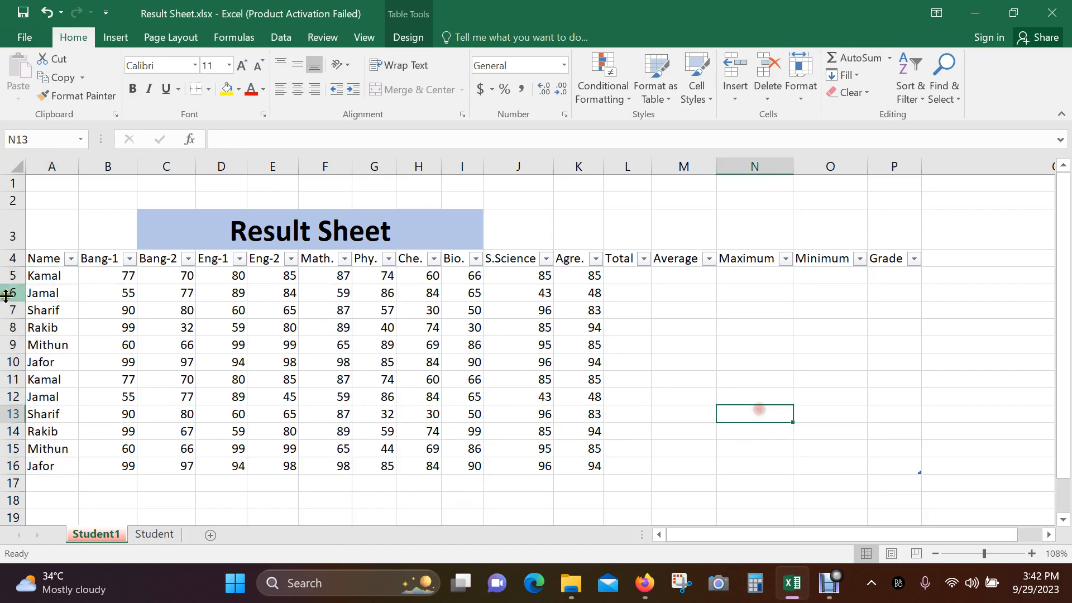
Start a Text That Contains highlighting rule on the student names in A5:A16, entering the second student's name as the text to match.
{"action": "left_click_drag", "start_coordinate": [39, 274], "coordinate": [43, 466]}
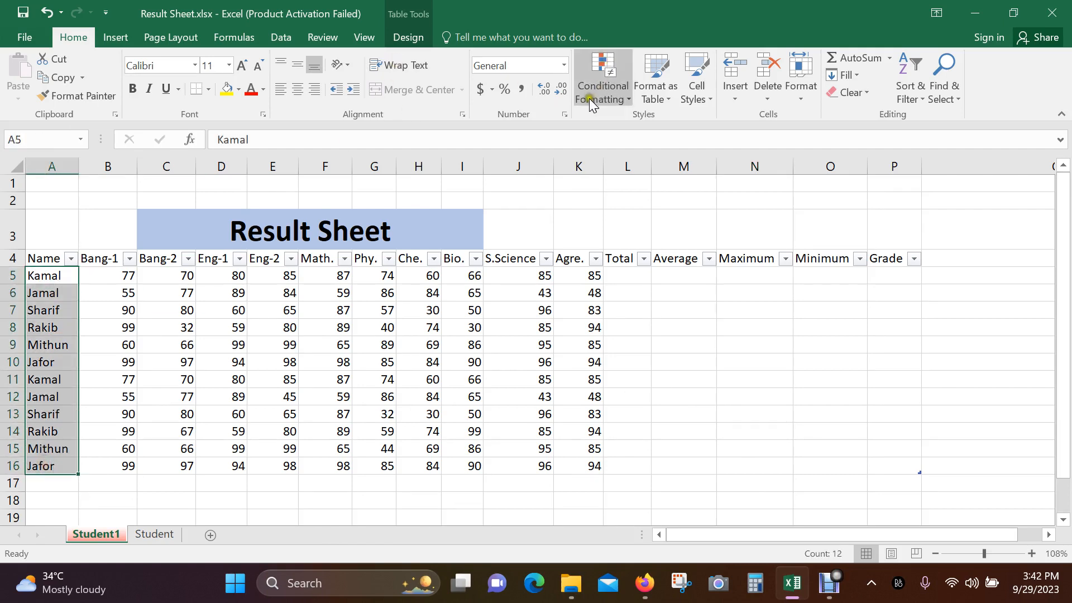
{"action": "left_click", "coordinate": [631, 99]}
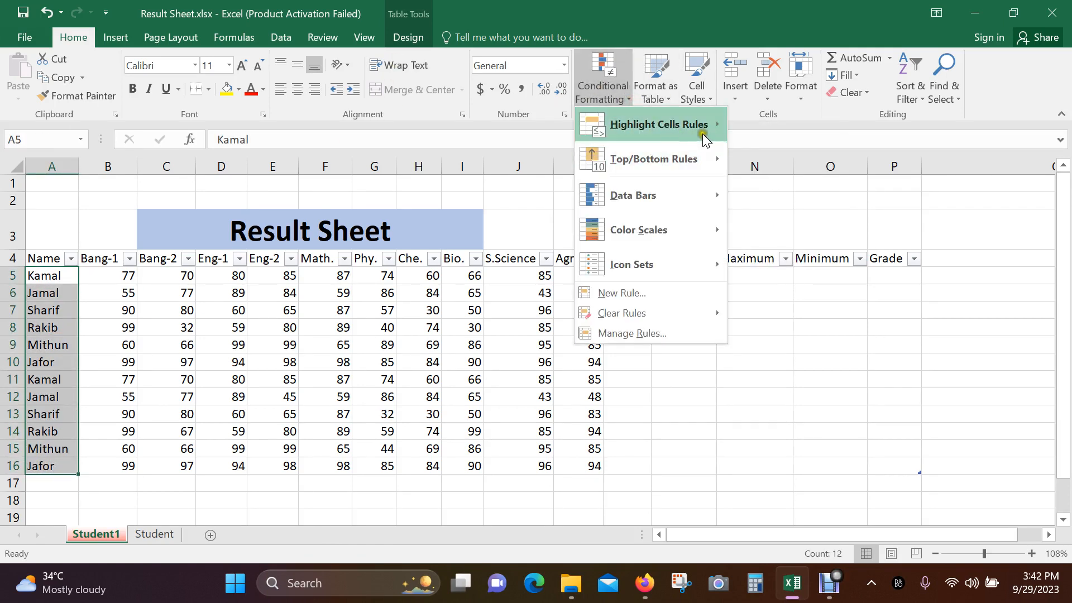
{"action": "mouse_move", "coordinate": [706, 127]}
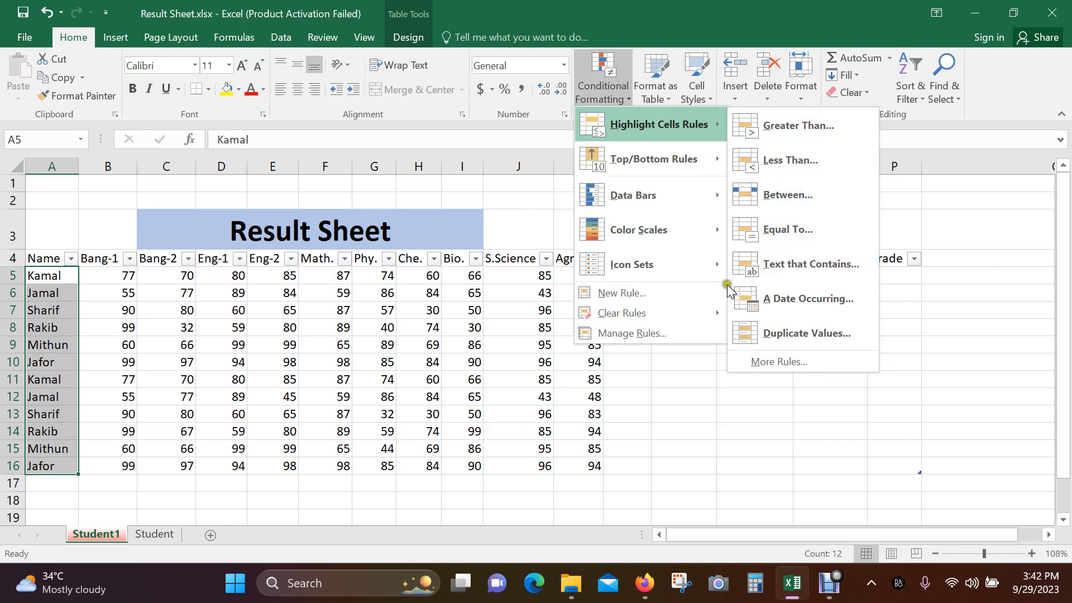
{"action": "left_click", "coordinate": [840, 266]}
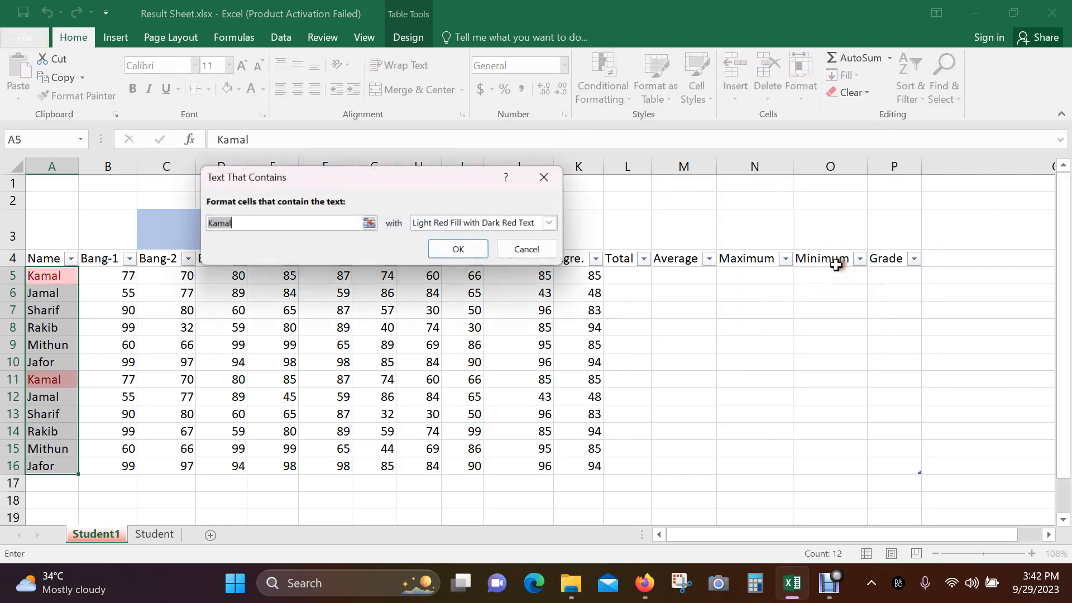
{"action": "left_click_drag", "start_coordinate": [291, 182], "coordinate": [492, 260]}
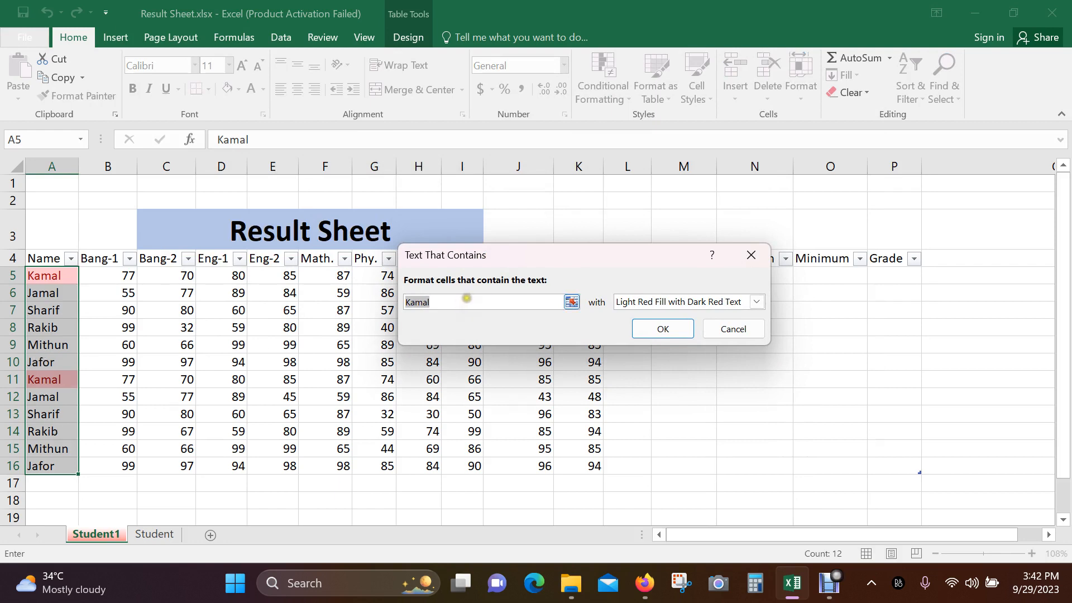
{"action": "left_click", "coordinate": [467, 300]}
{"action": "type", "text": "jama"}
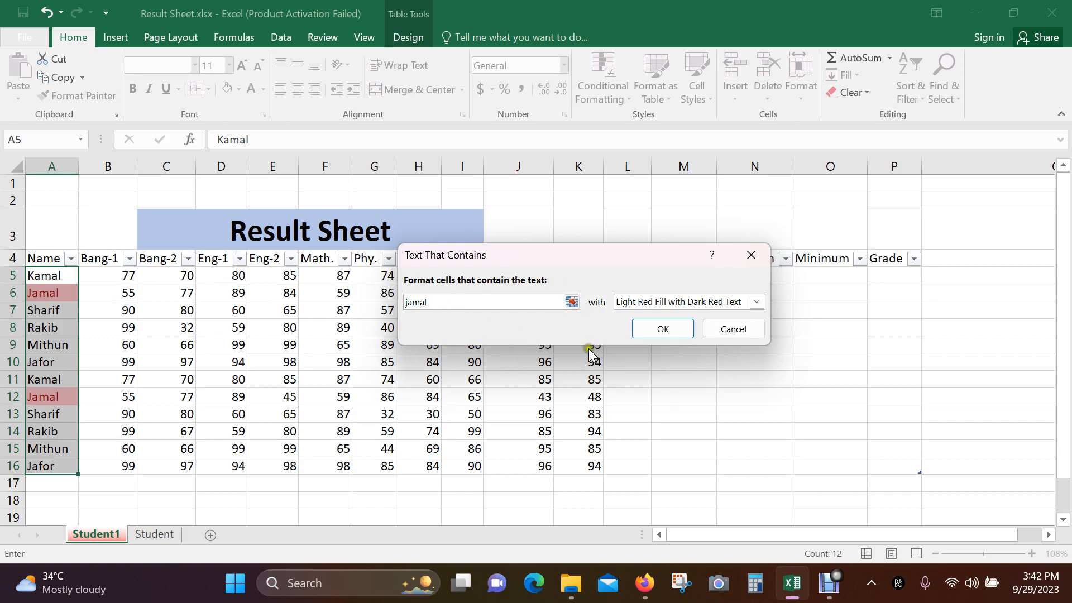
Try Red Text for the matching names, switch the format to Green Fill with Dark Green Text, and apply the rule.
{"action": "left_click", "coordinate": [756, 301]}
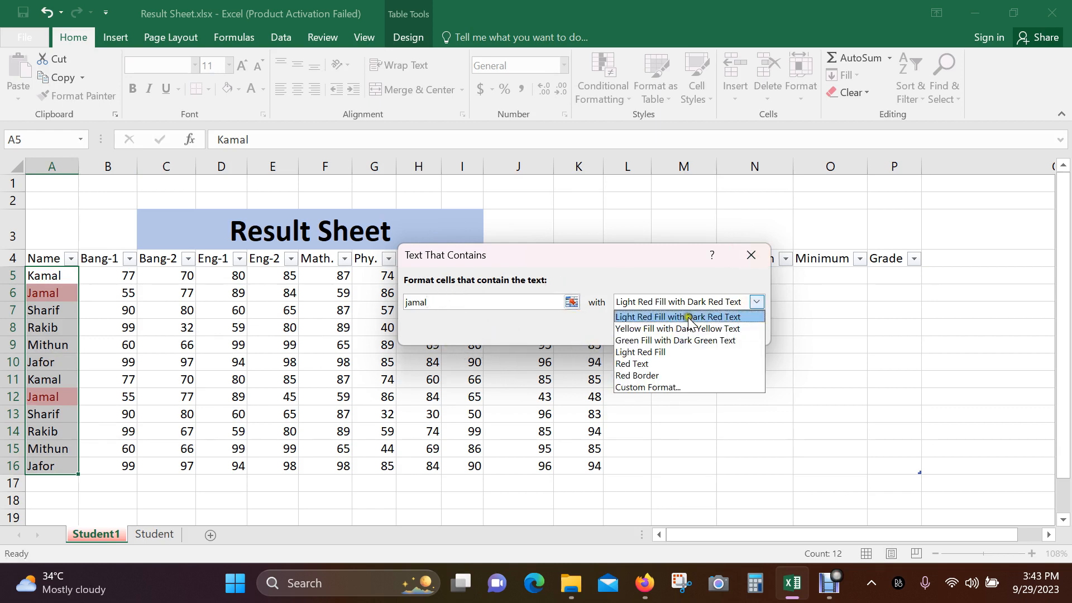
{"action": "left_click", "coordinate": [637, 364]}
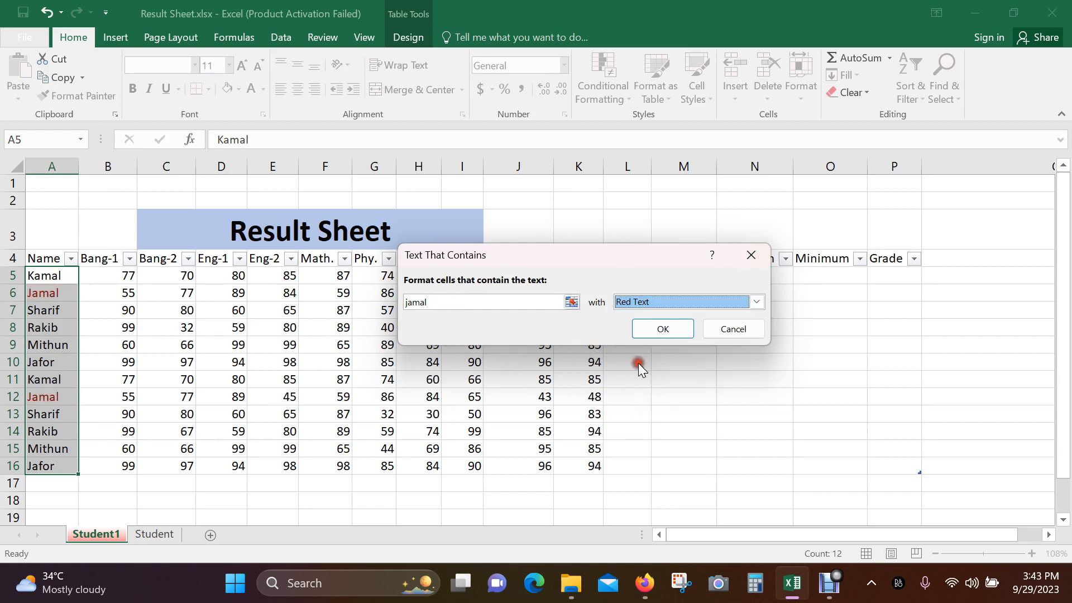
{"action": "left_click", "coordinate": [675, 302]}
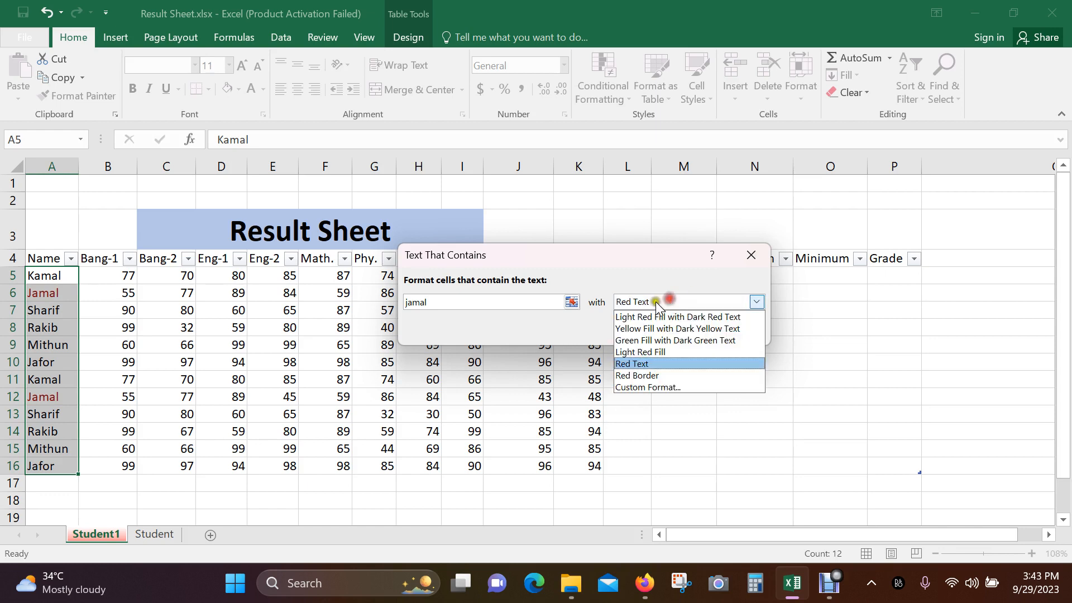
{"action": "left_click", "coordinate": [657, 342]}
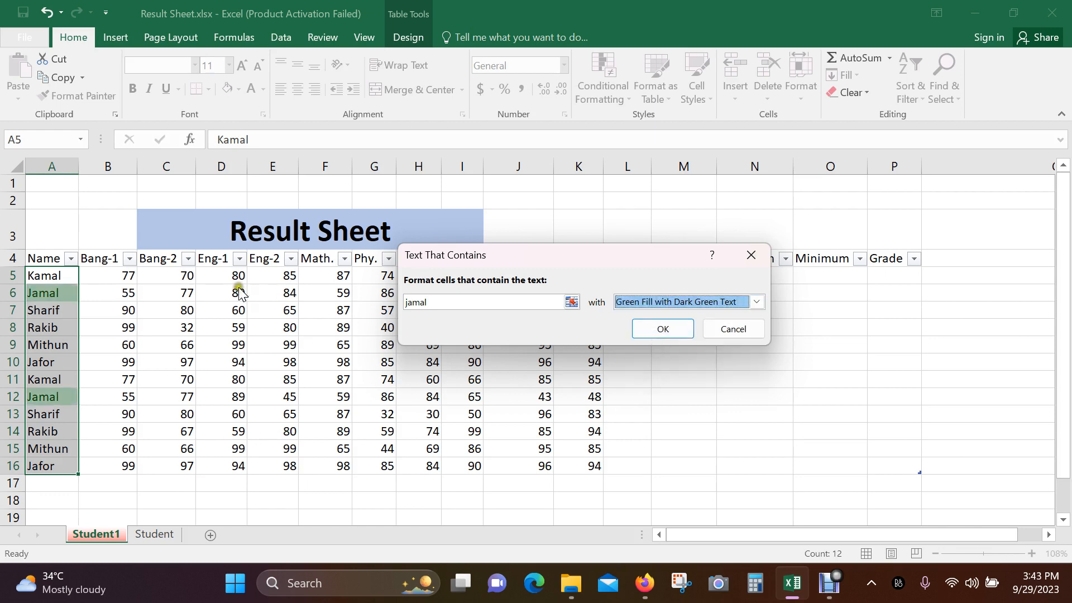
{"action": "left_click", "coordinate": [663, 329]}
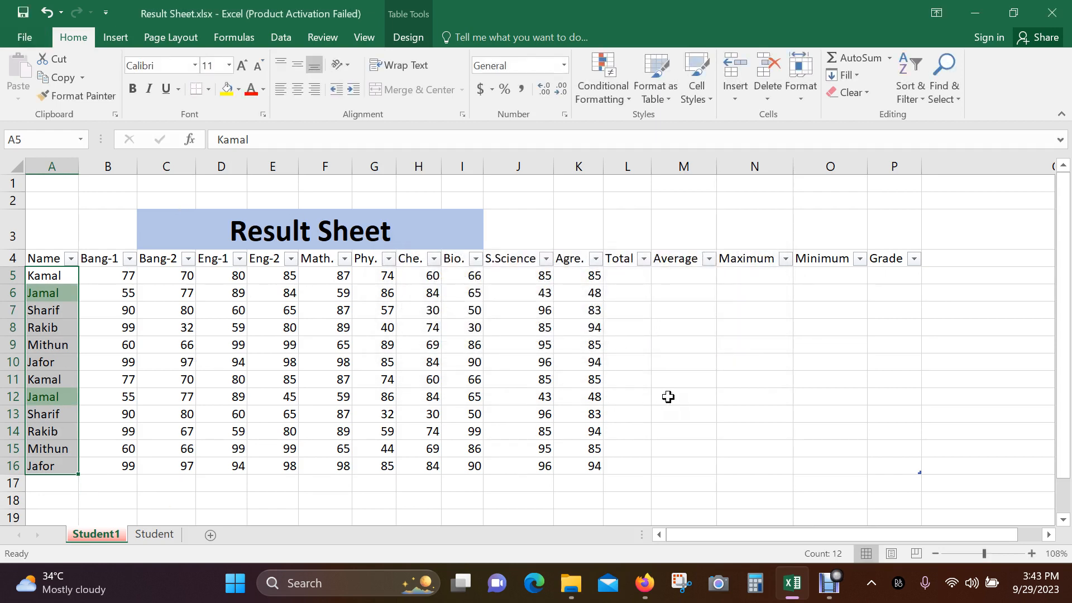
Clear the text highlighting rule from the selected name cells and deselect them.
{"action": "left_click", "coordinate": [629, 102]}
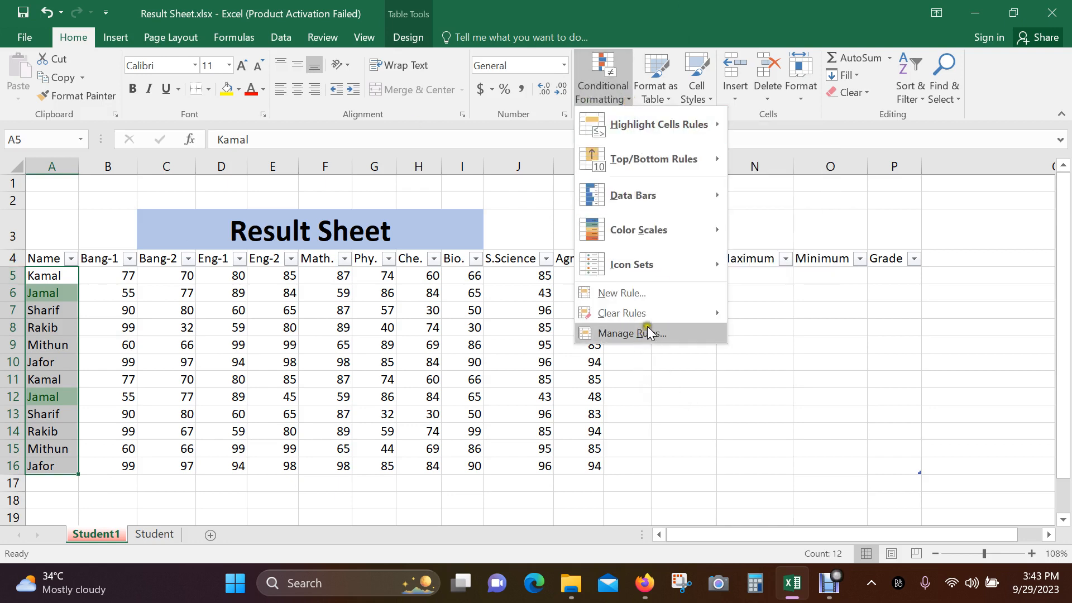
{"action": "mouse_move", "coordinate": [655, 313]}
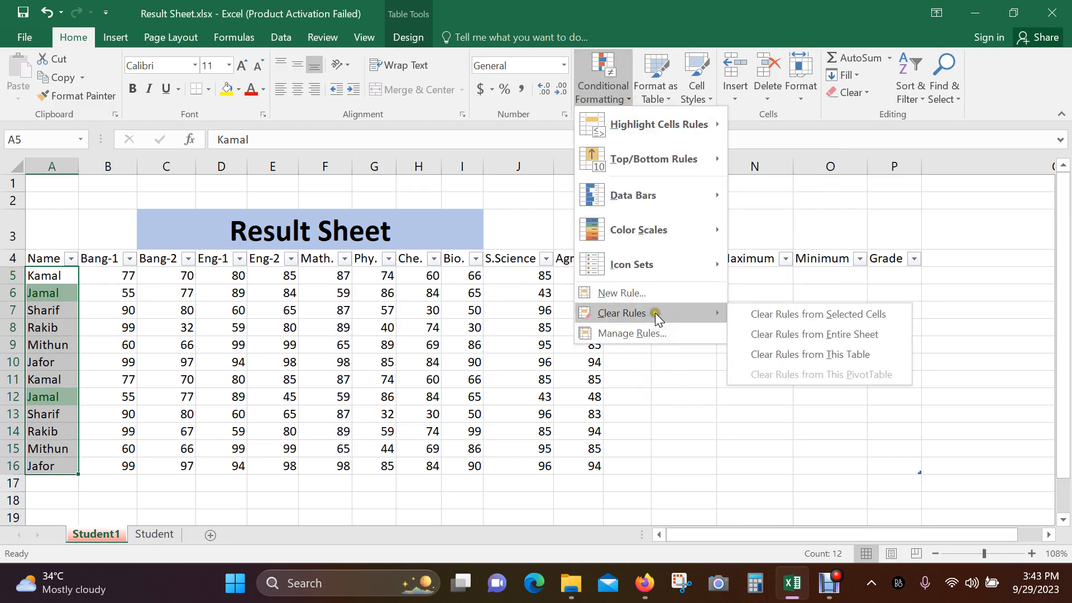
{"action": "left_click", "coordinate": [823, 312]}
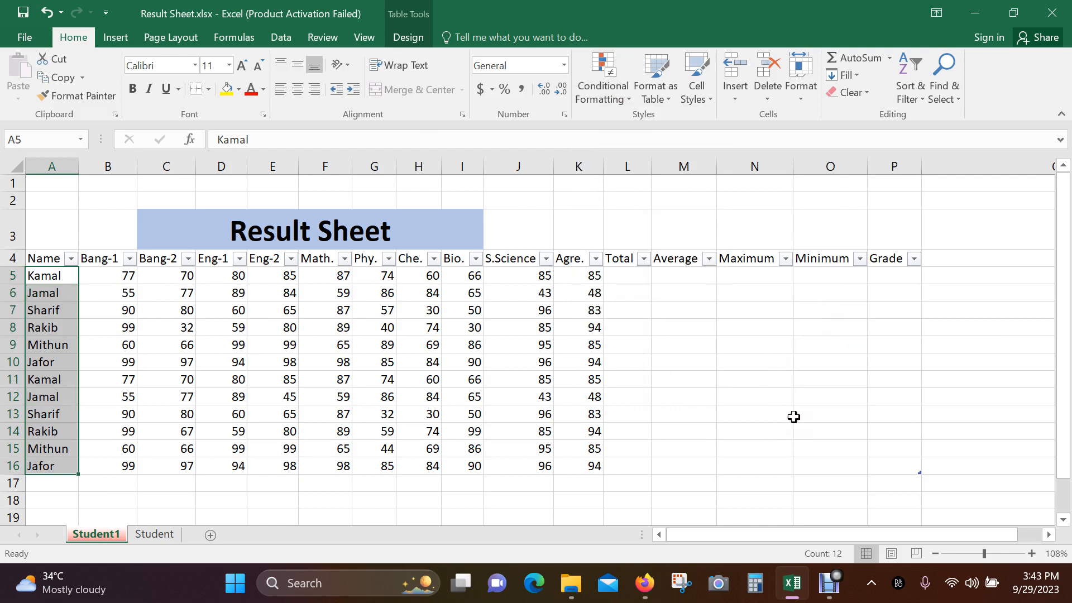
{"action": "left_click", "coordinate": [826, 411]}
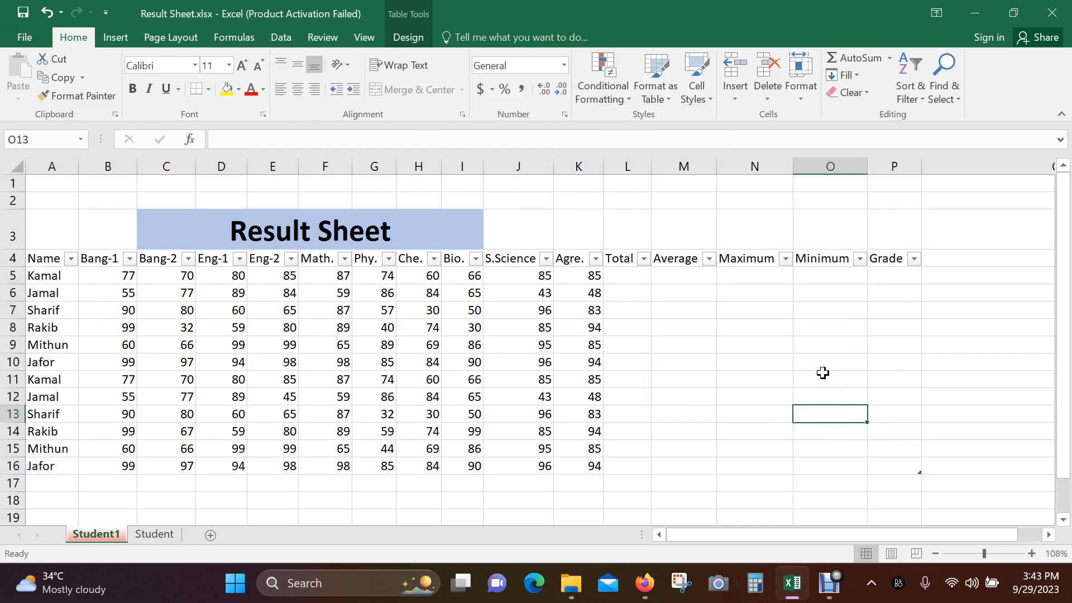